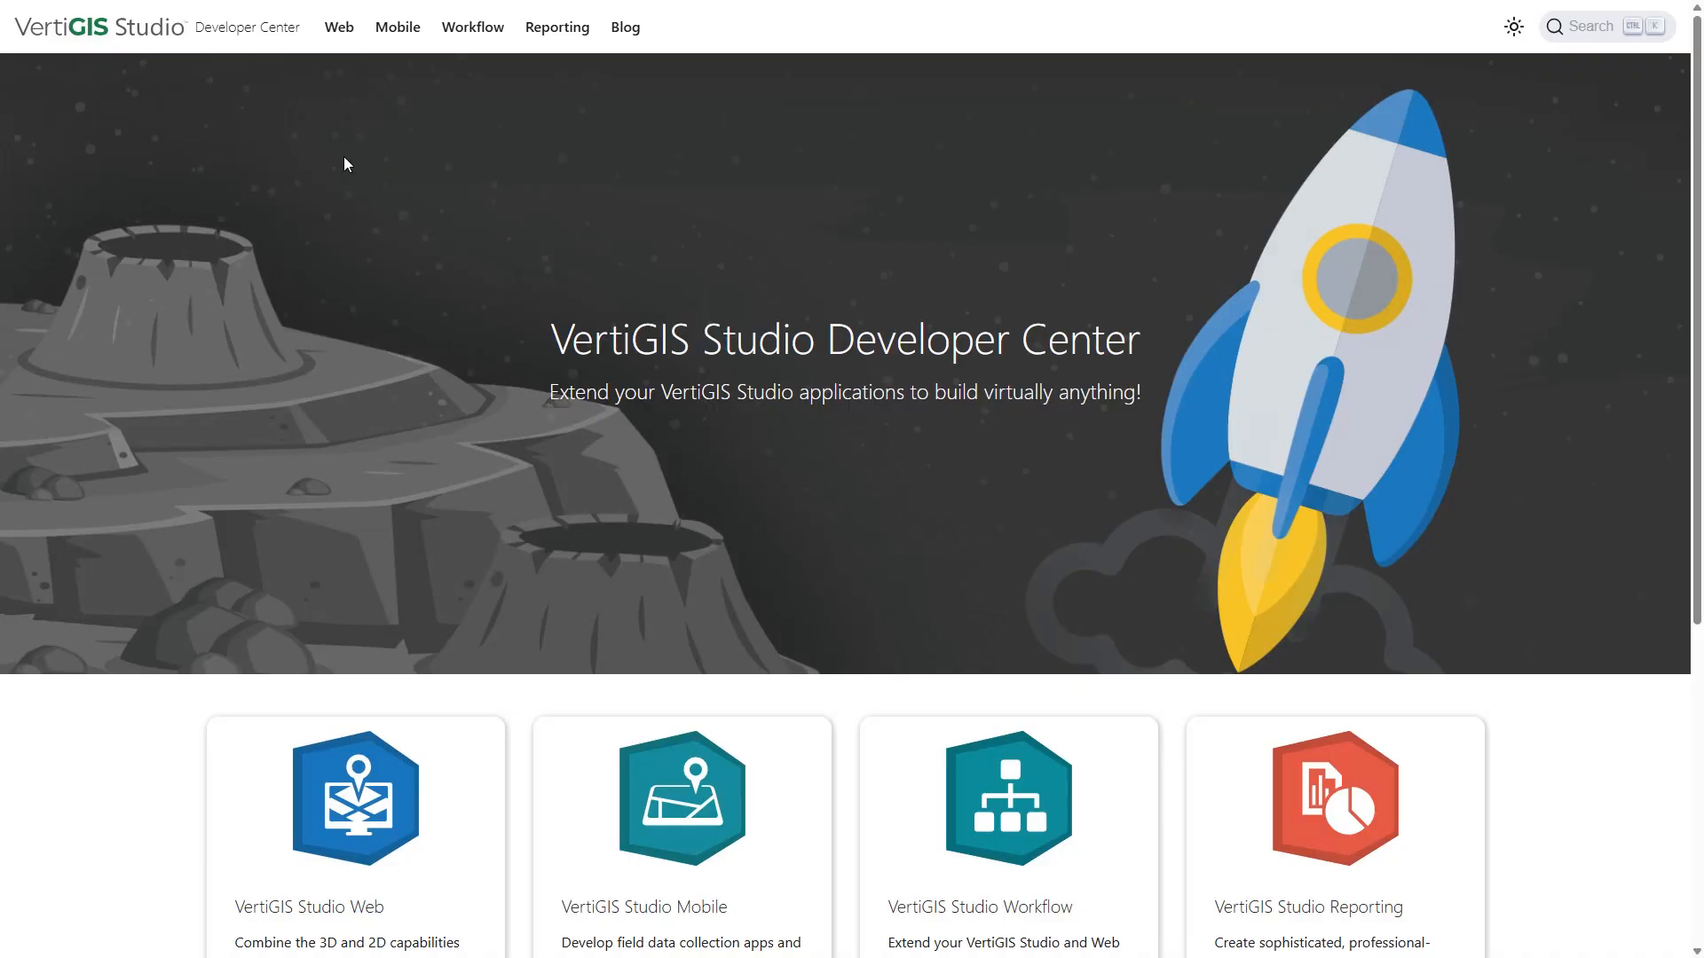
Go to the Web SDK's SDK Samples and launch the Component Incubator sample app.
{"action": "left_click", "coordinate": [338, 29]}
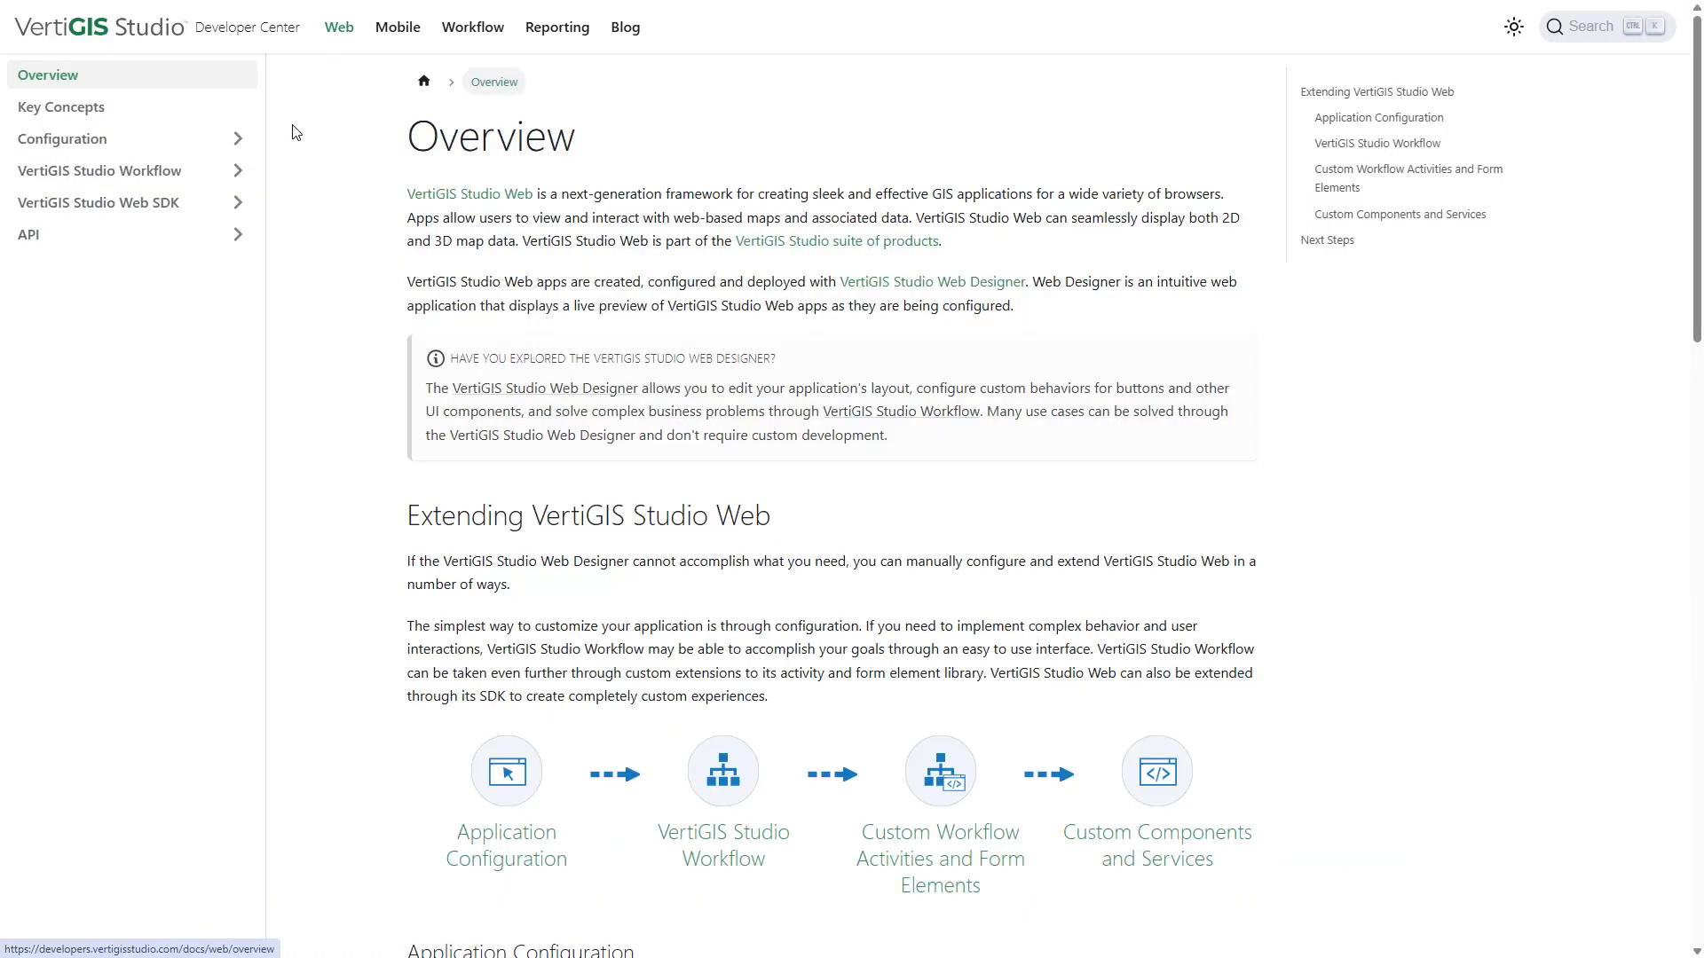
{"action": "left_click", "coordinate": [237, 203]}
{"action": "left_click", "coordinate": [89, 267]}
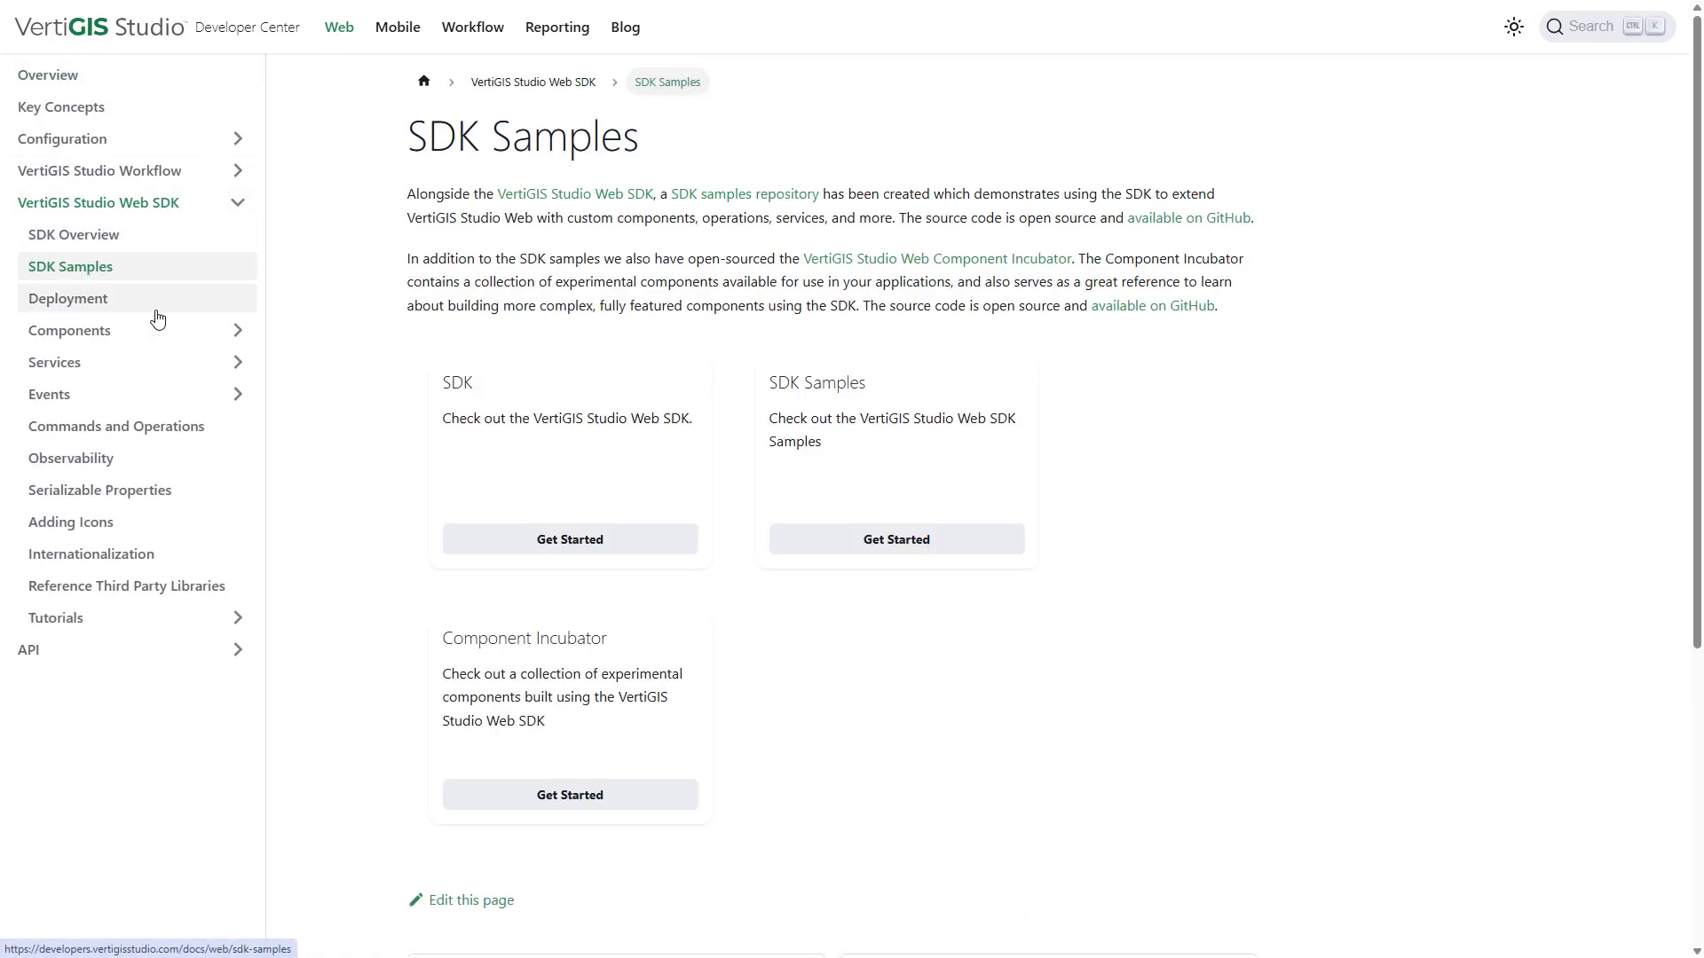
{"action": "left_click", "coordinate": [529, 794]}
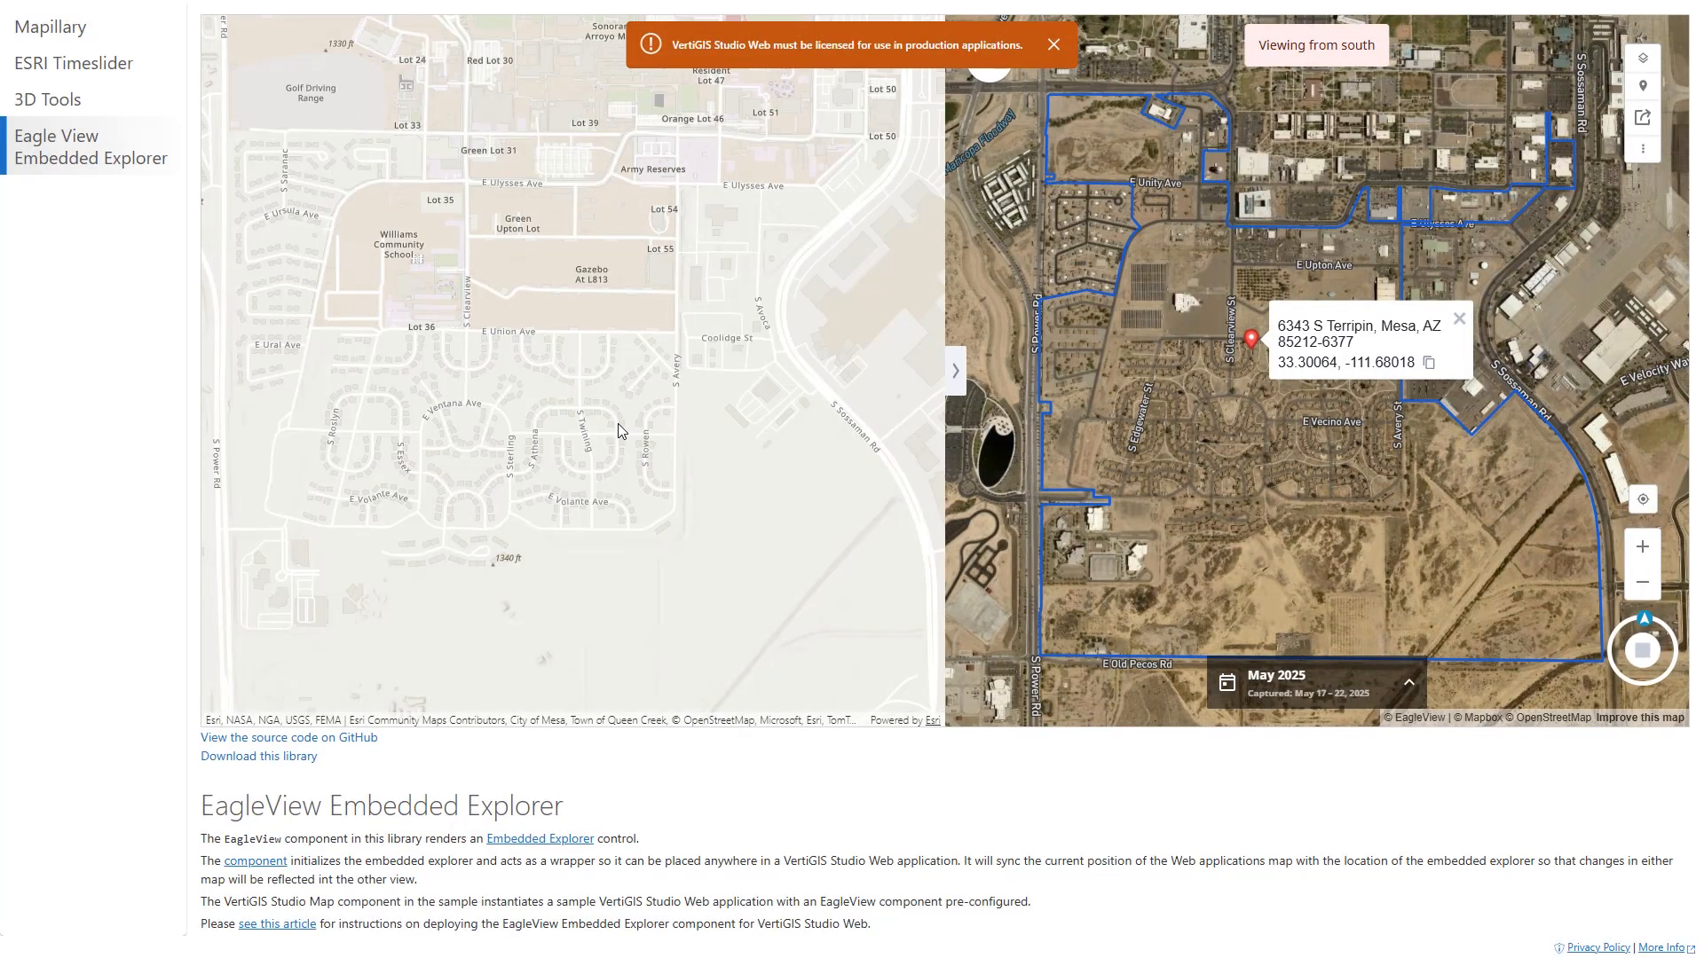
Try the EagleView sample's oblique imagery from the north and west.
{"action": "scroll", "coordinate": [619, 414], "scroll_direction": "up", "scroll_amount": 4}
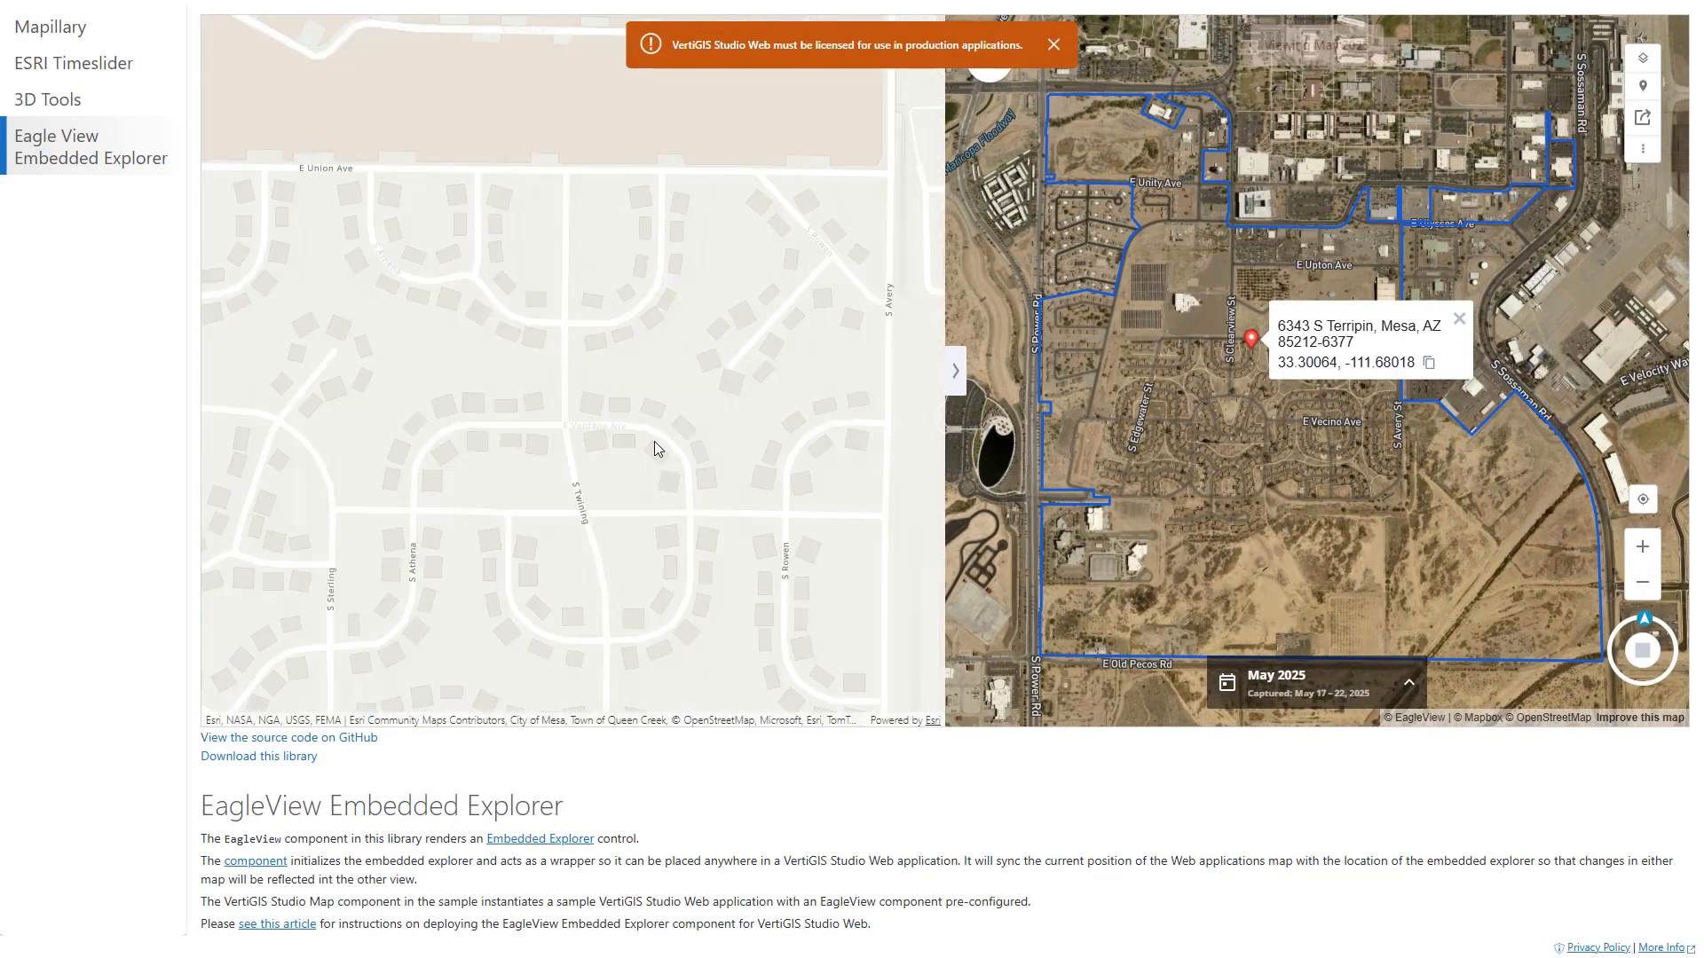
{"action": "scroll", "coordinate": [635, 433], "scroll_direction": "up", "scroll_amount": 4}
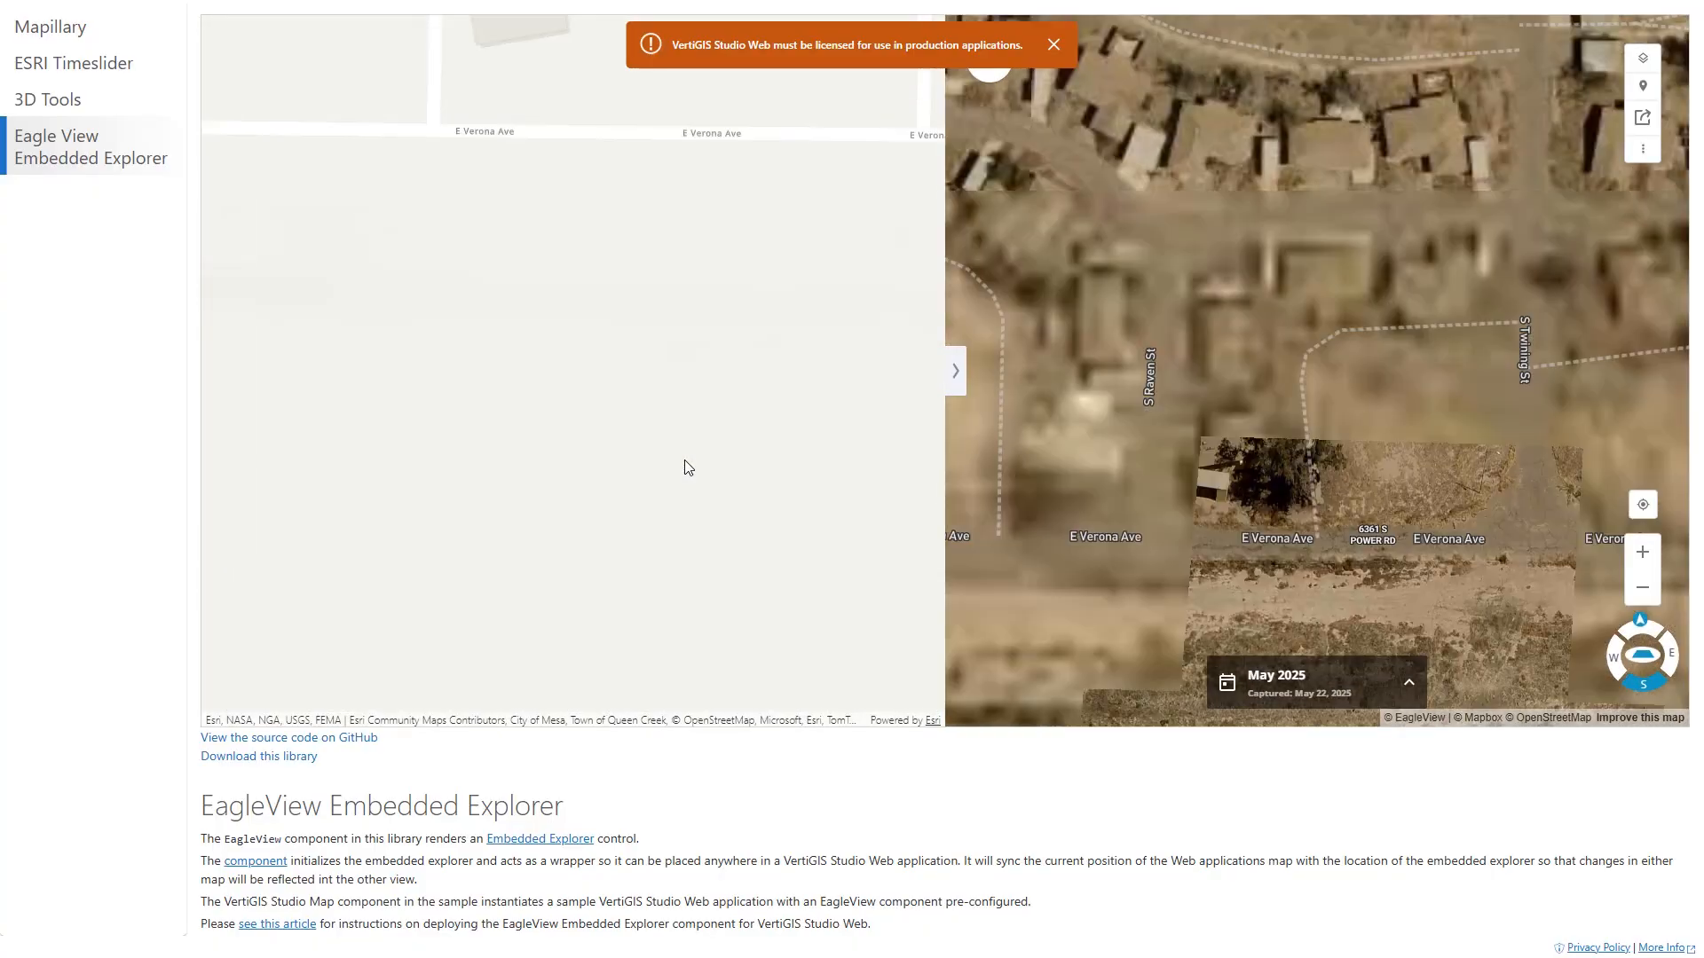
{"action": "left_click", "coordinate": [1618, 671]}
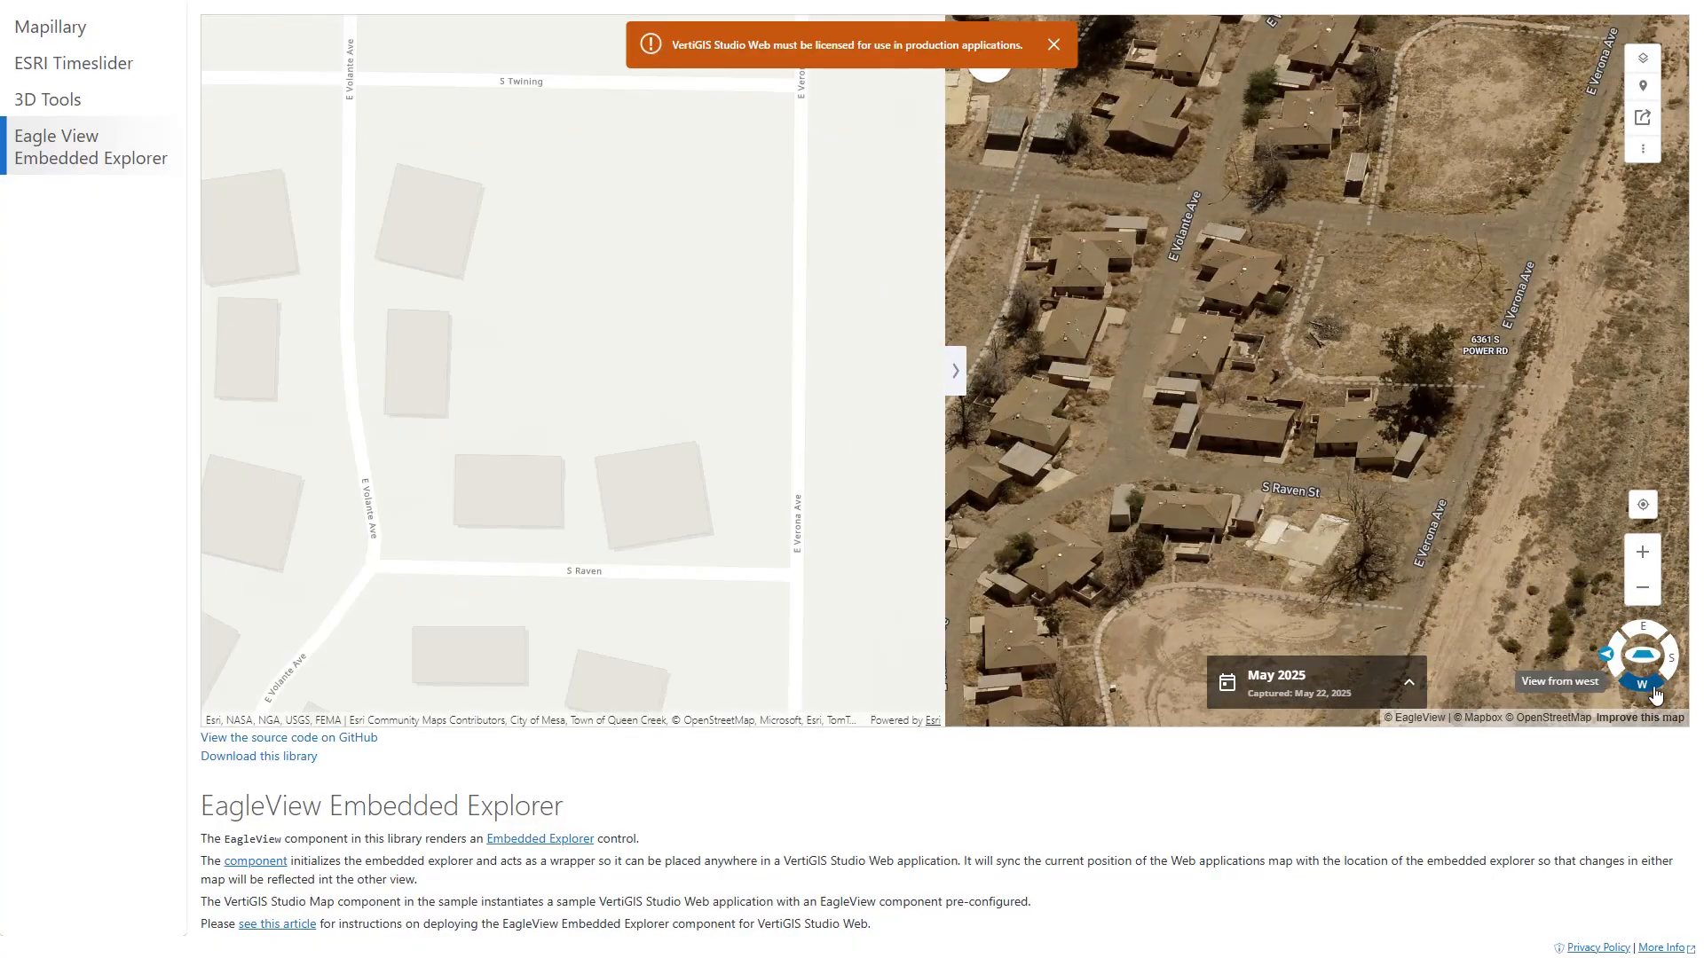
{"action": "left_click", "coordinate": [1654, 693]}
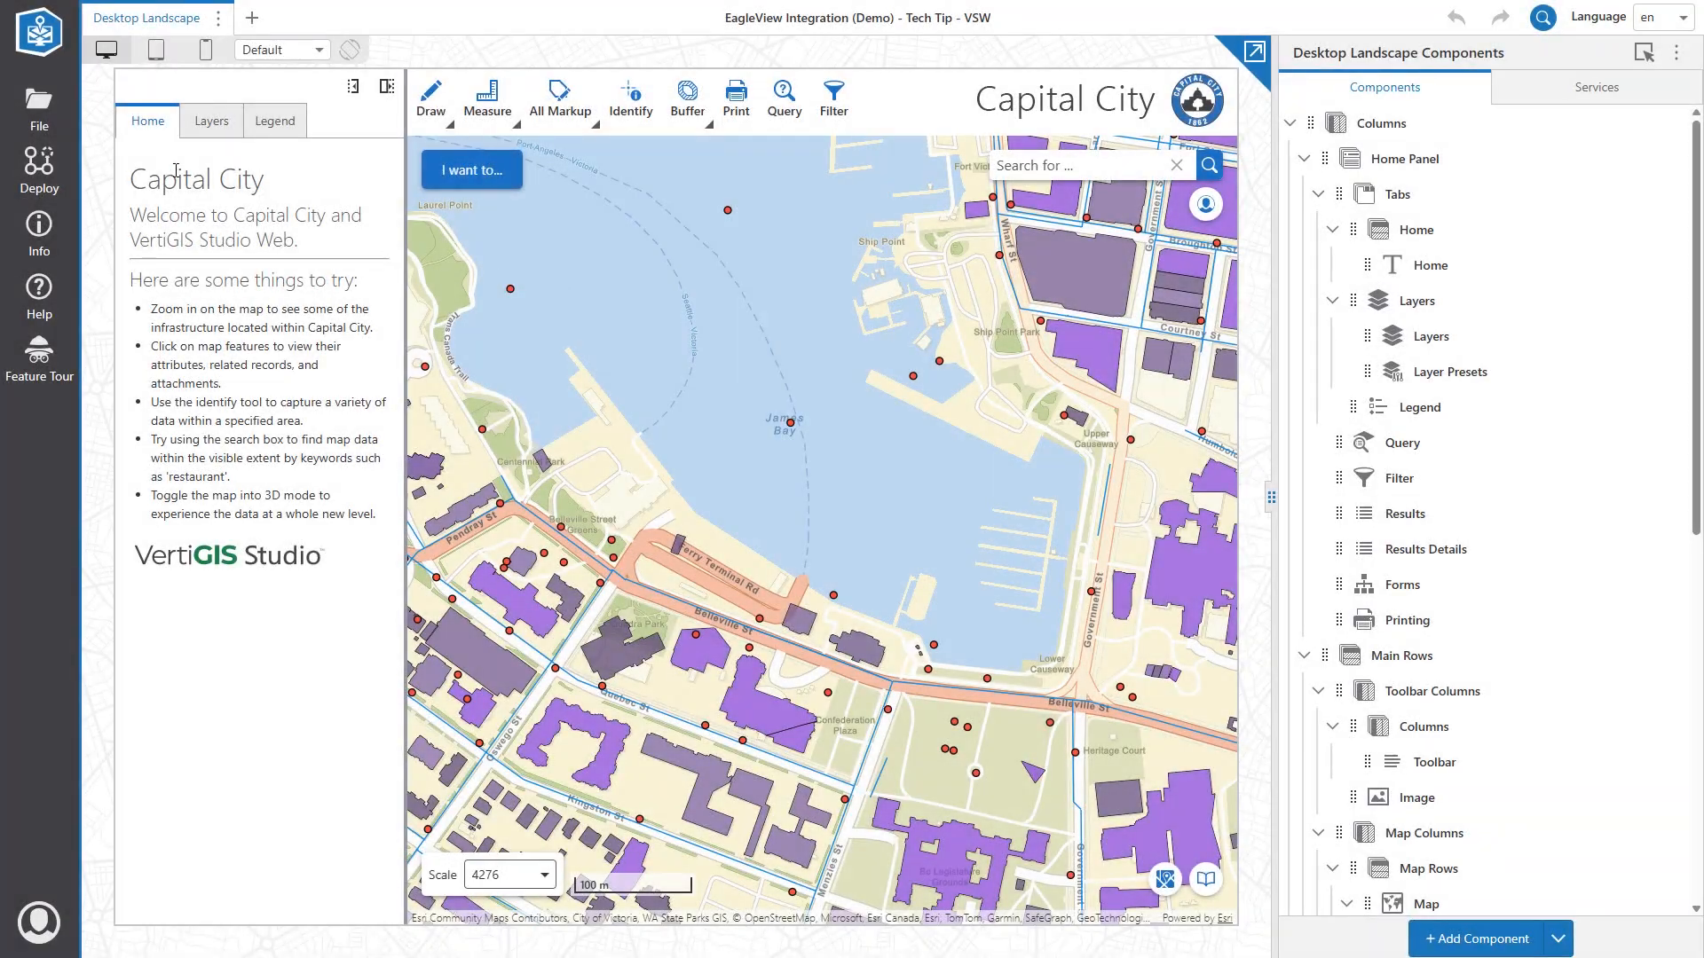
Upload the eagle-view-viewer.js library to the app and save the change.
{"action": "left_click", "coordinate": [39, 108]}
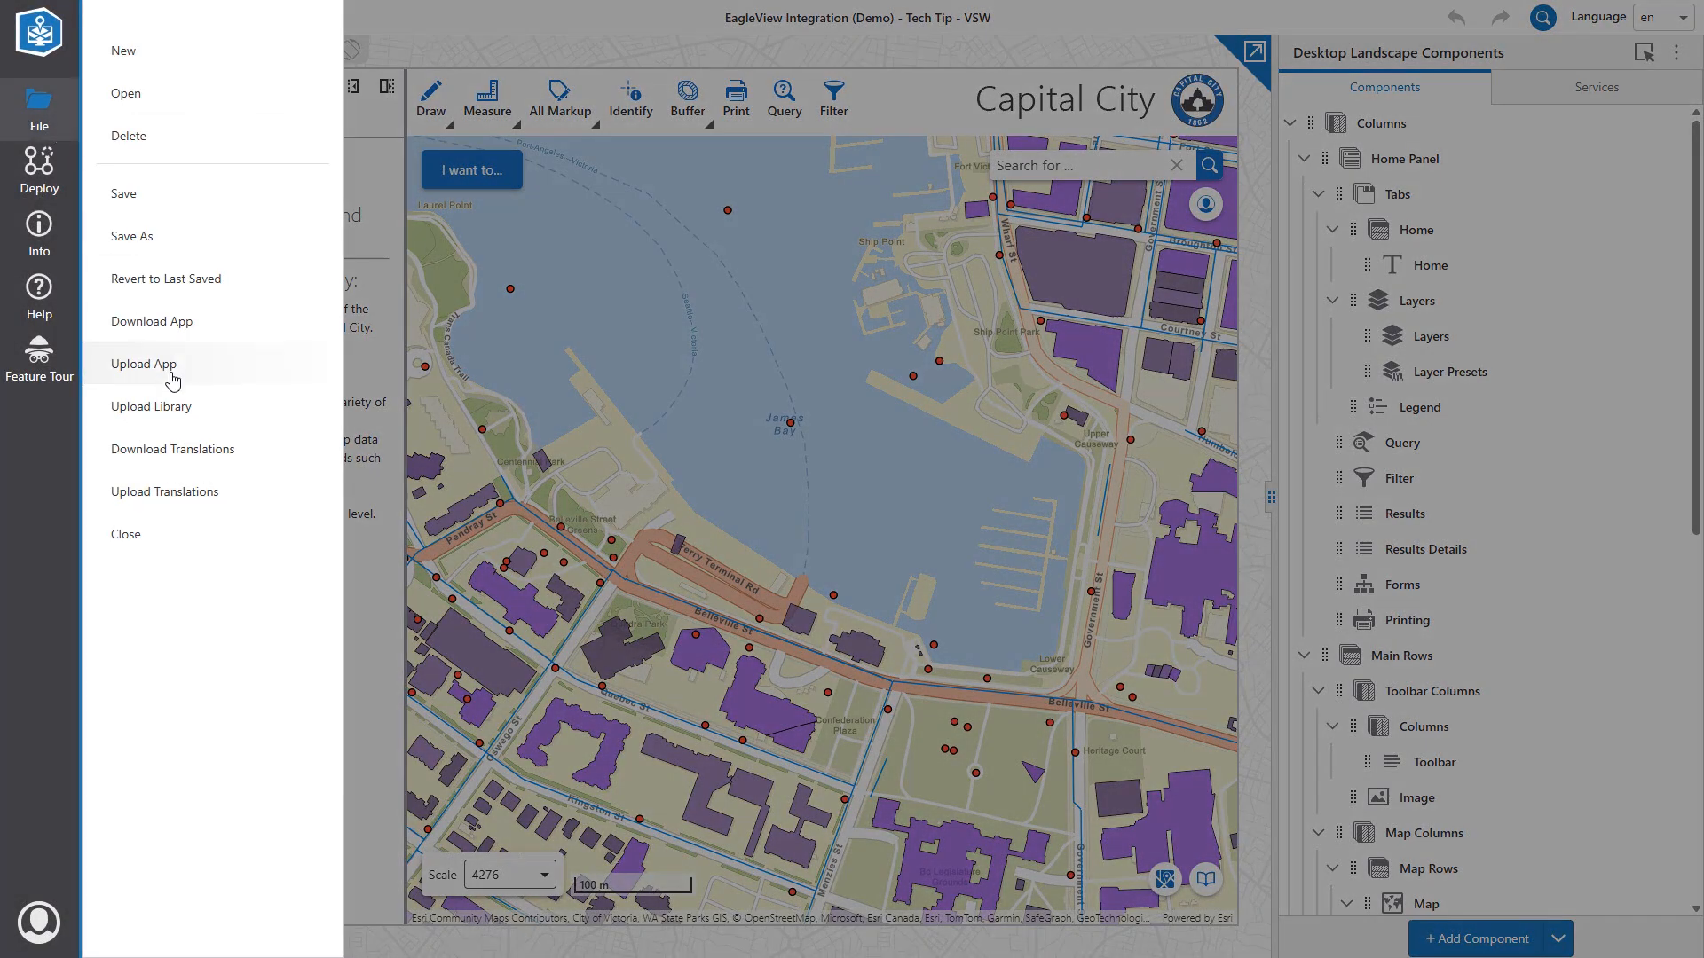
{"action": "left_click", "coordinate": [160, 410]}
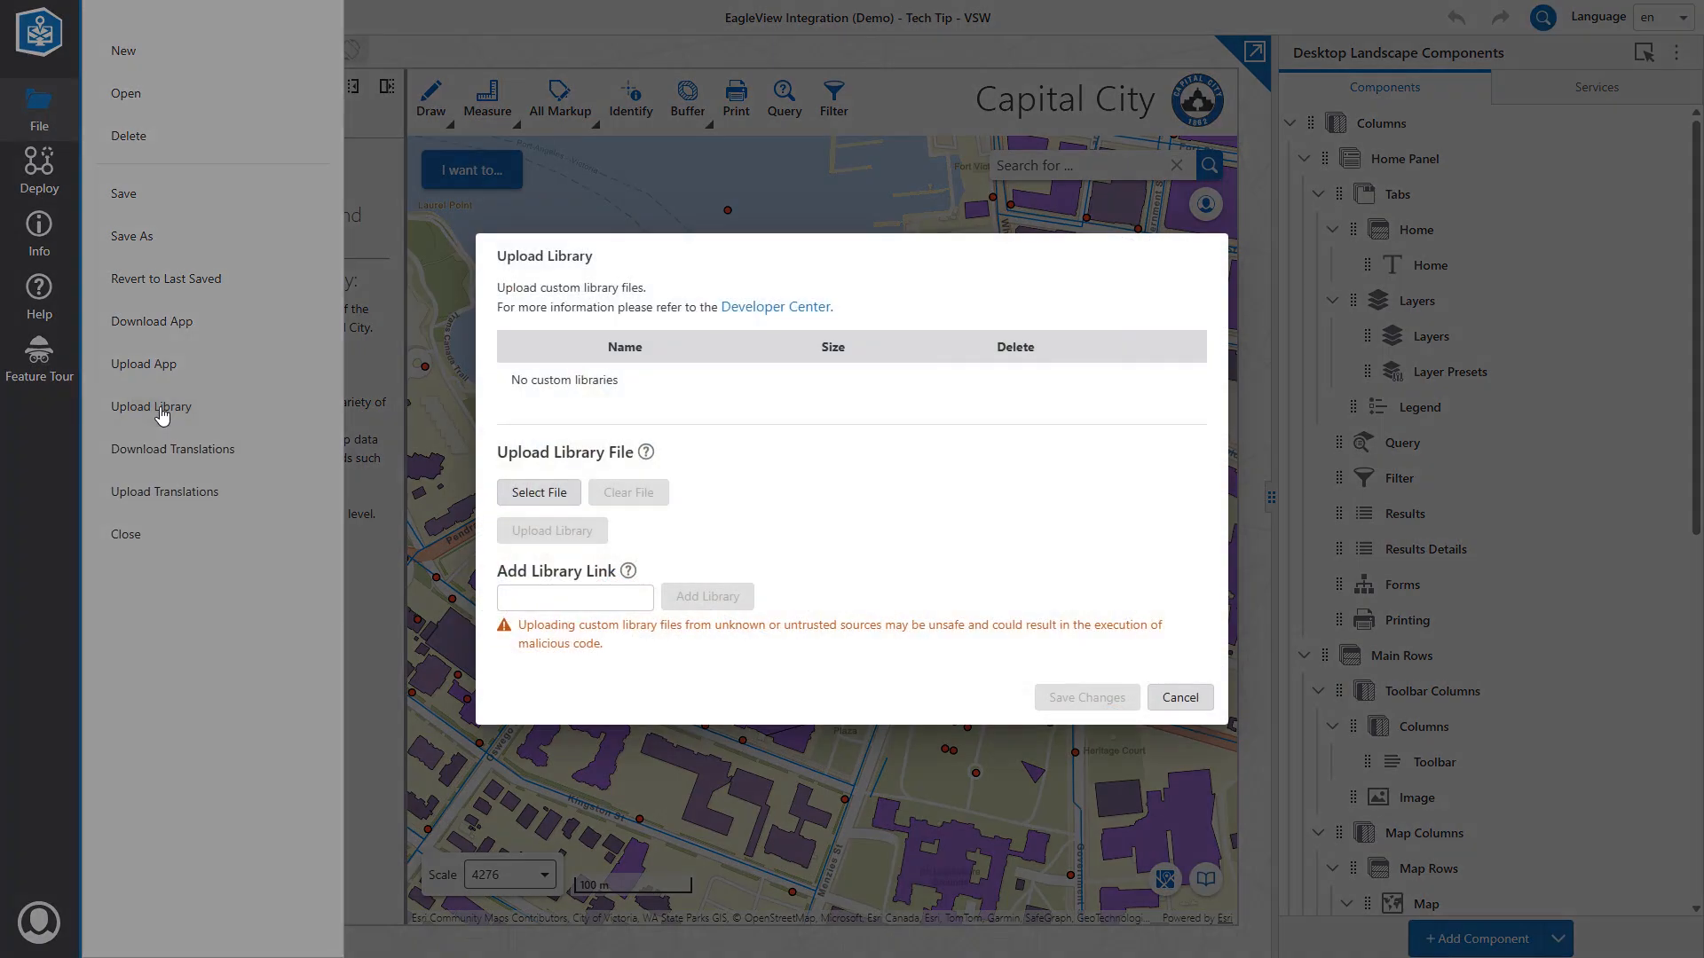
{"action": "left_click", "coordinate": [552, 489]}
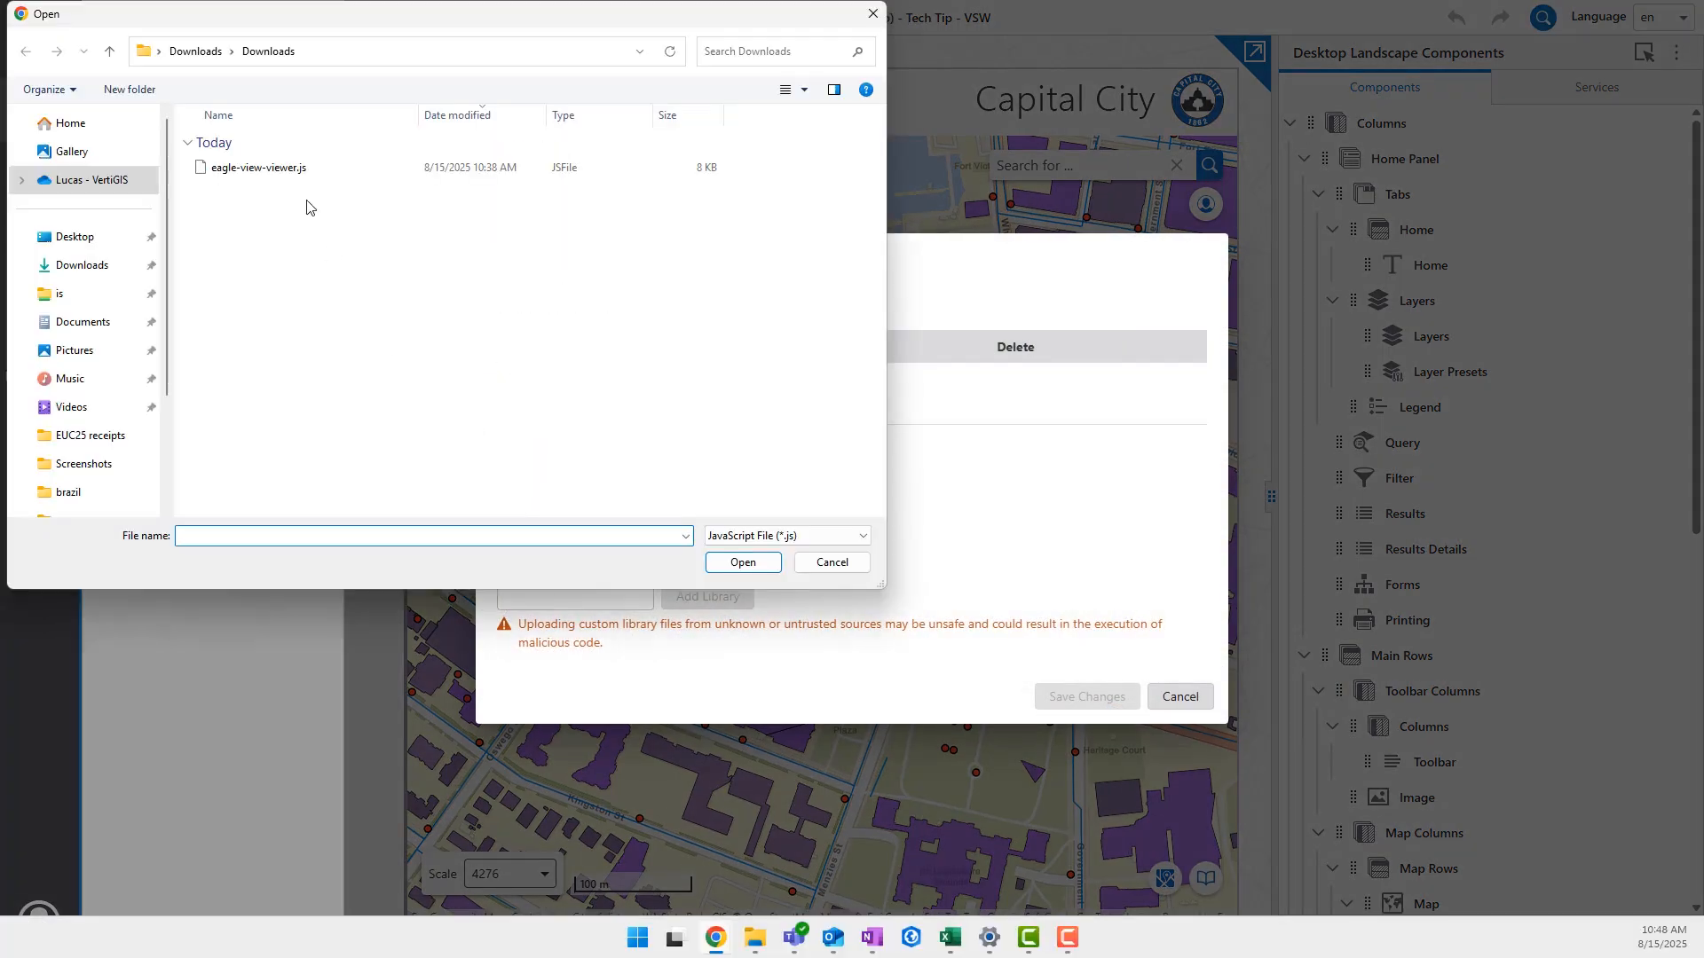
{"action": "left_click", "coordinate": [291, 177]}
{"action": "left_click", "coordinate": [743, 563]}
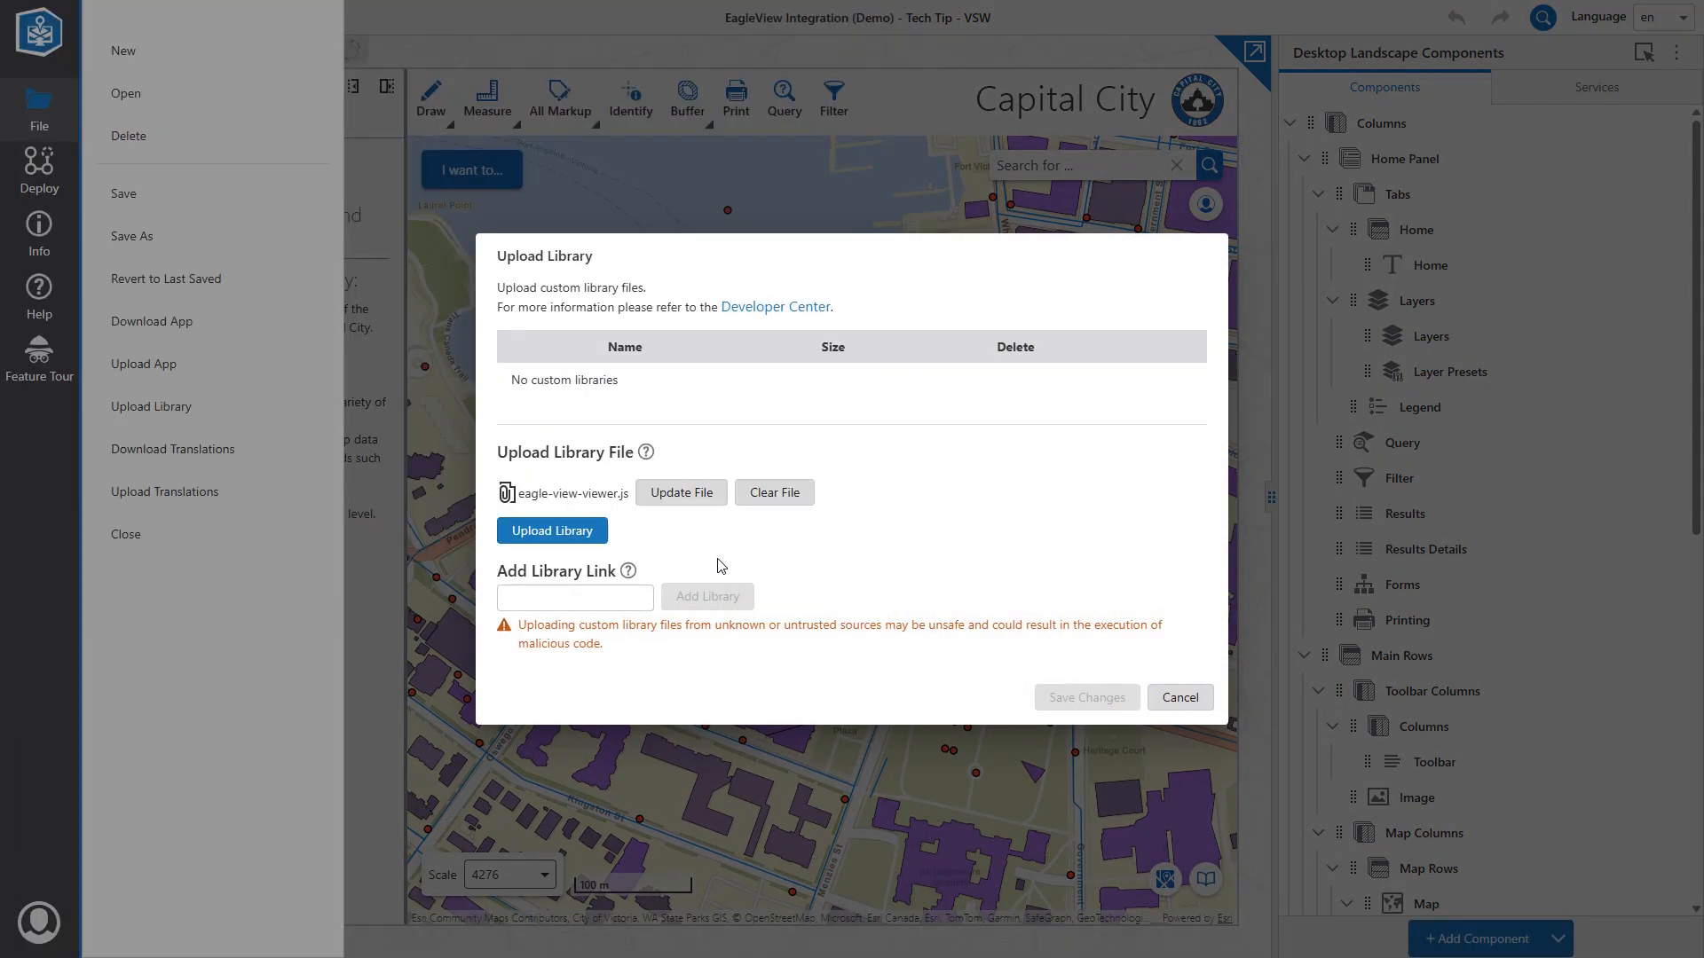
{"action": "left_click", "coordinate": [552, 532]}
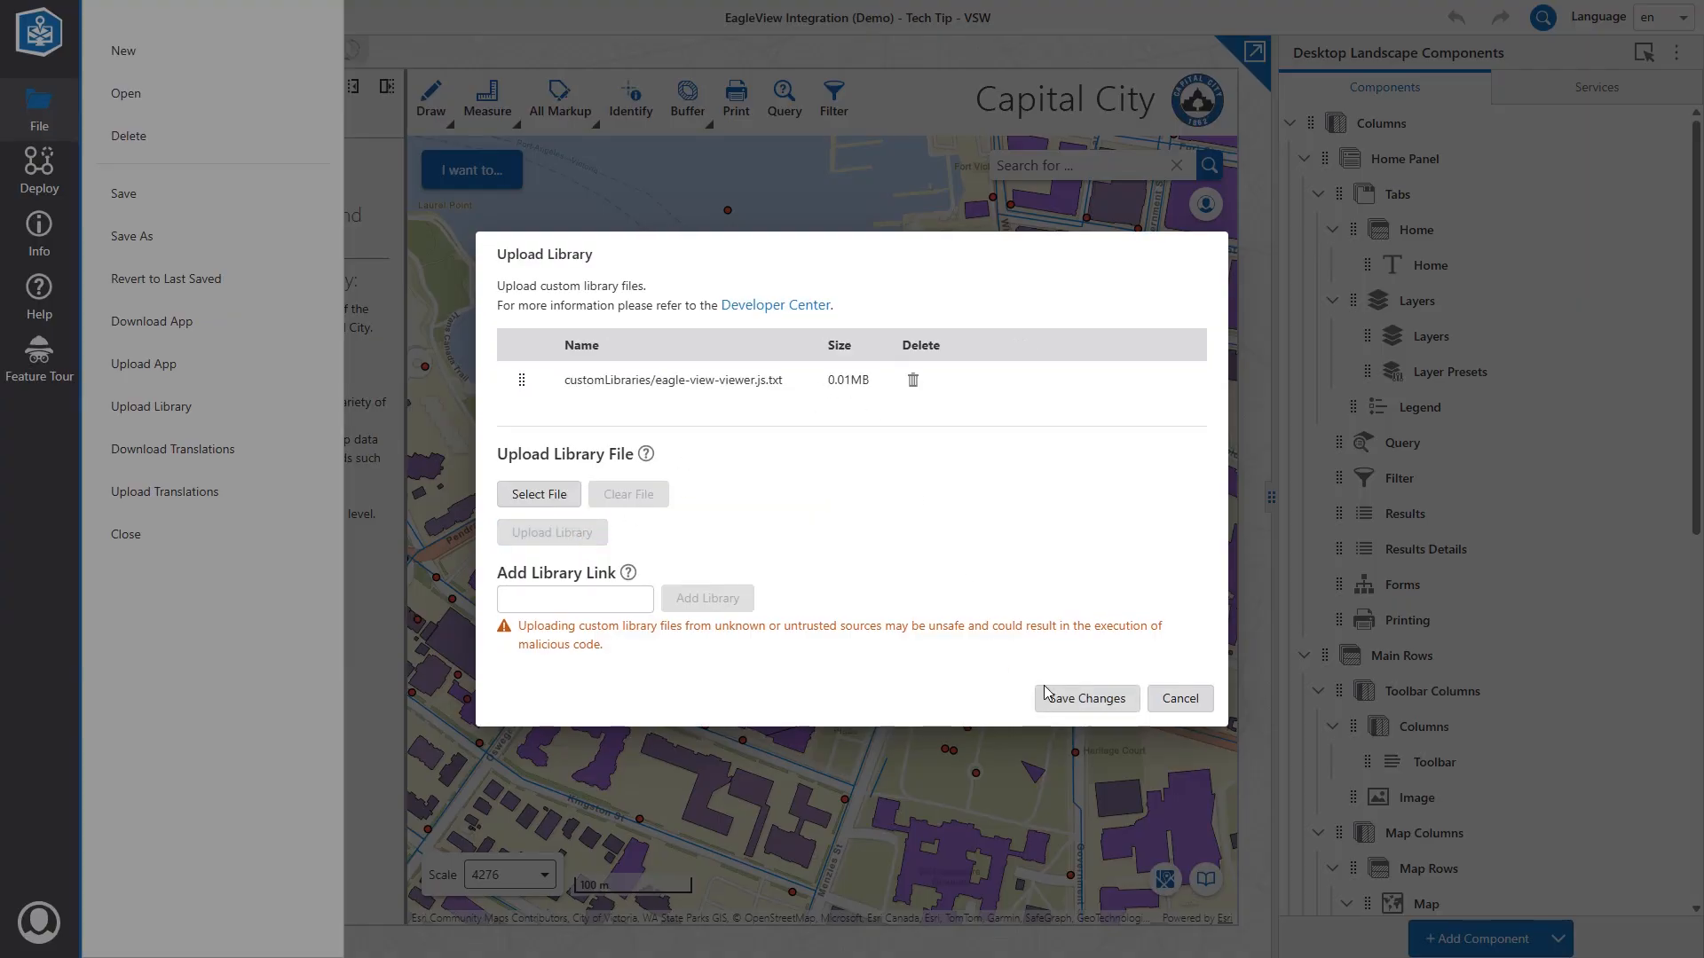
{"action": "left_click", "coordinate": [1047, 697]}
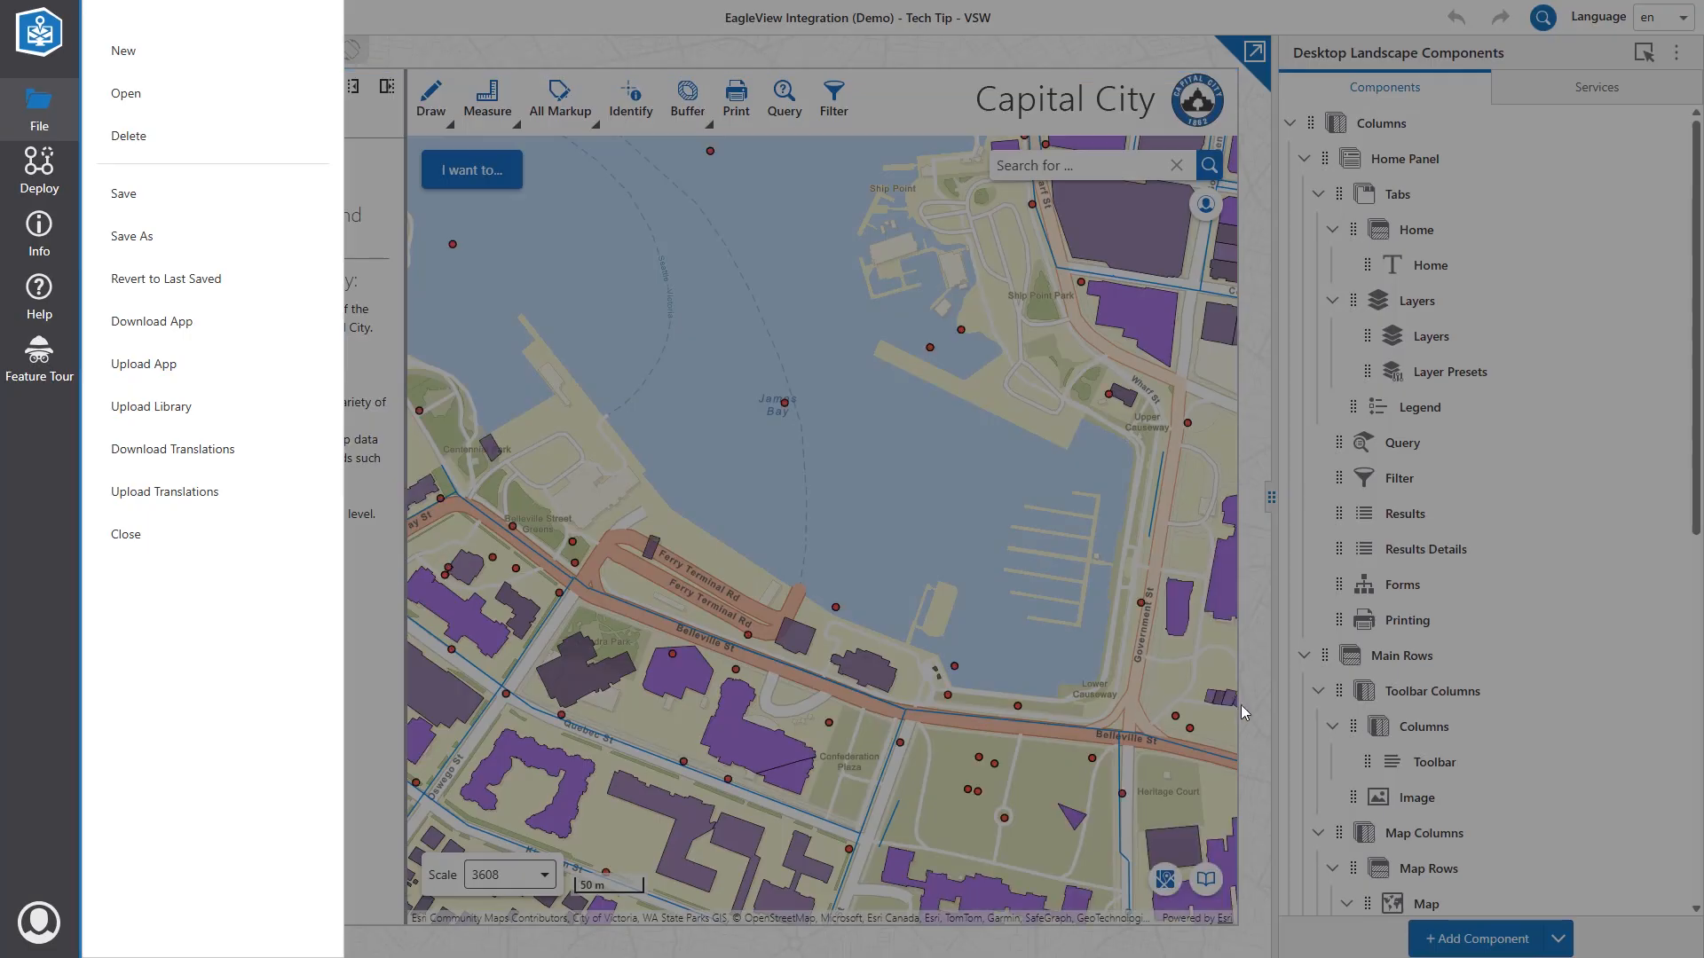
{"action": "left_click", "coordinate": [1242, 713]}
Drag an EagleView Embedded Explorer into the EagleView Panel and open its settings.
{"action": "scroll", "coordinate": [1483, 764], "scroll_direction": "down", "scroll_amount": 8}
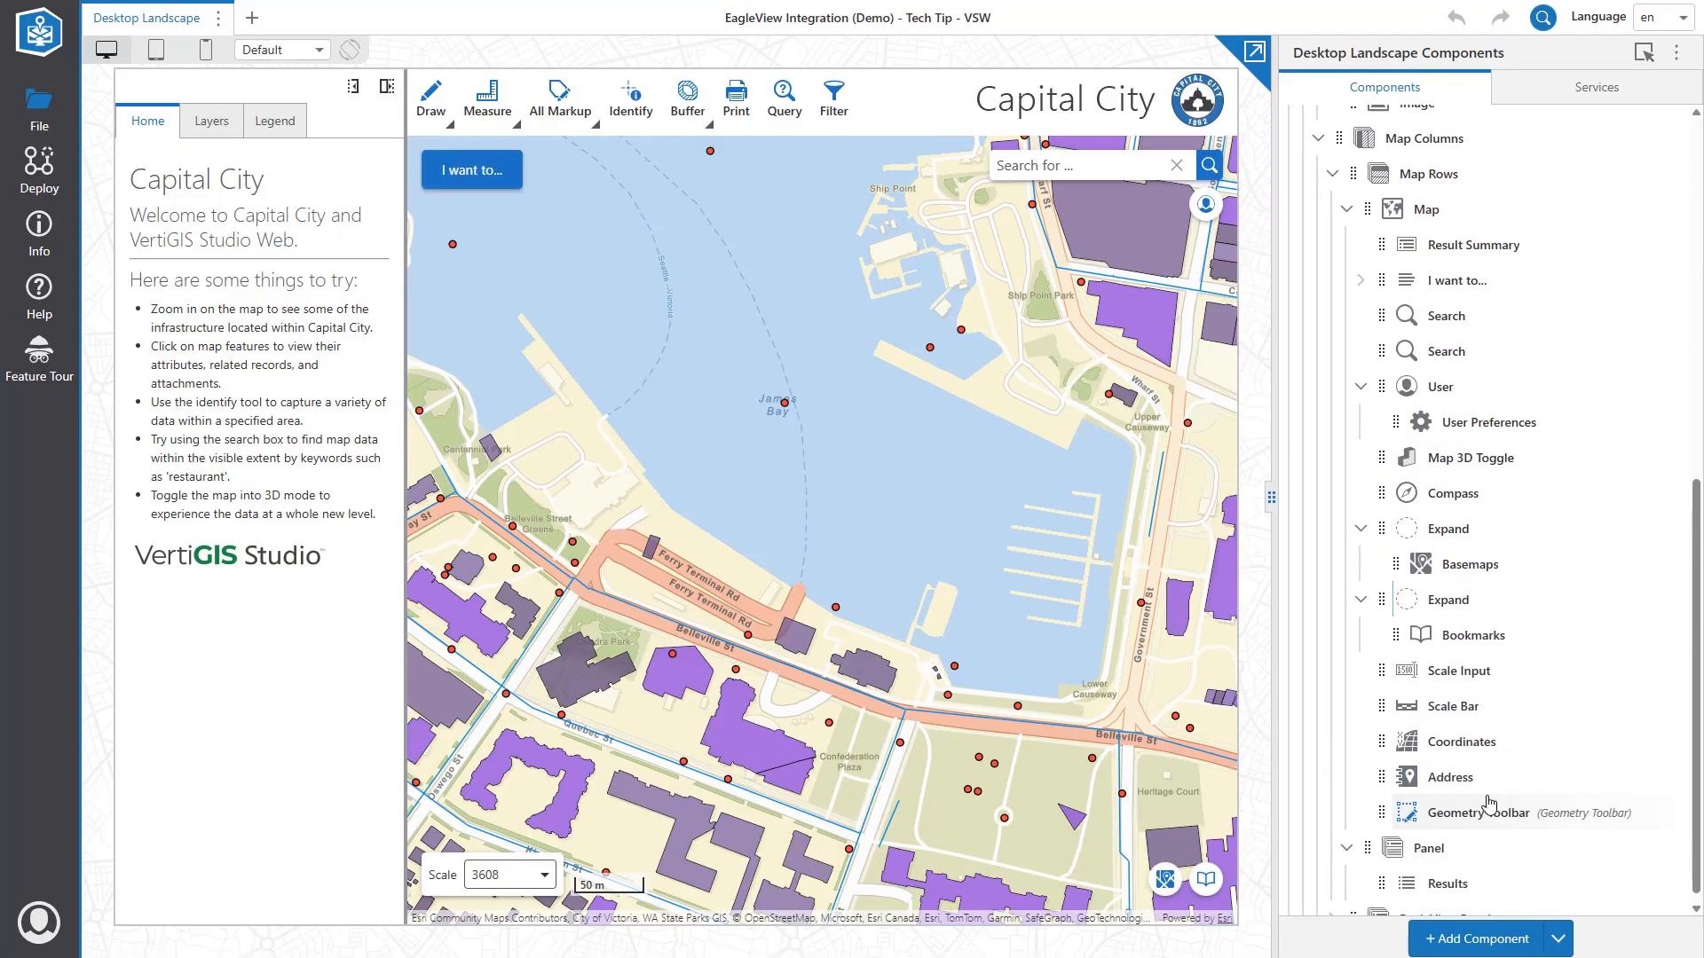
{"action": "scroll", "coordinate": [1490, 803], "scroll_direction": "down", "scroll_amount": 1}
{"action": "left_click", "coordinate": [1509, 940]}
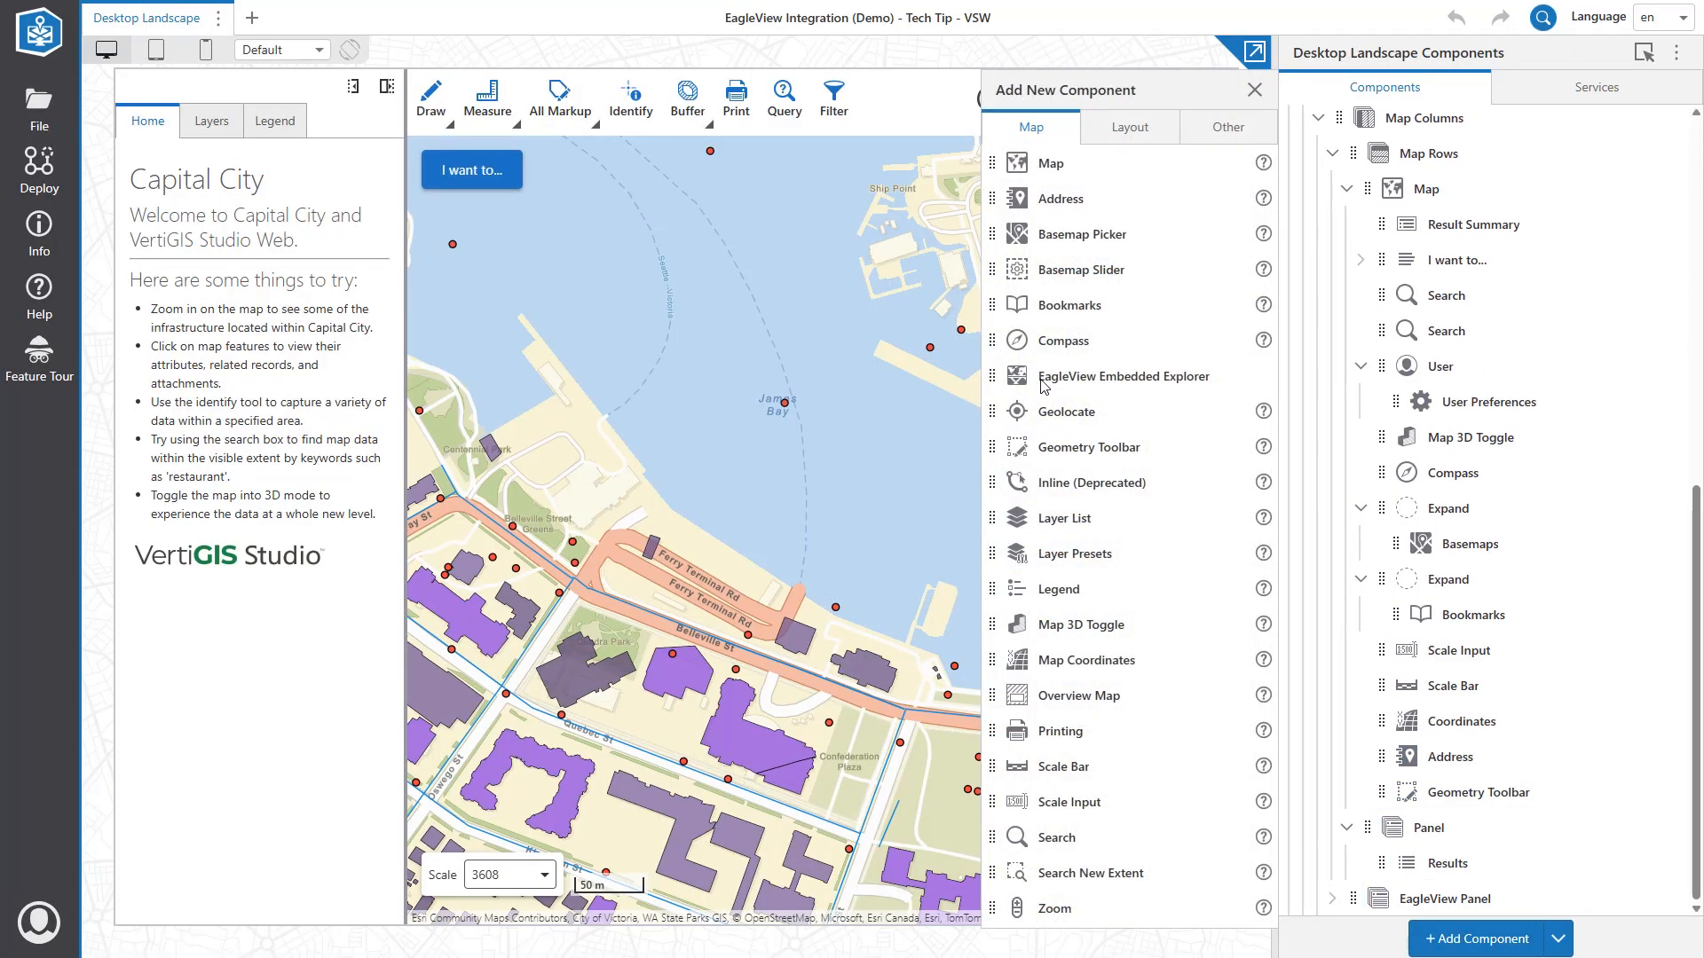
{"action": "left_click_drag", "start_coordinate": [995, 377], "coordinate": [1436, 898]}
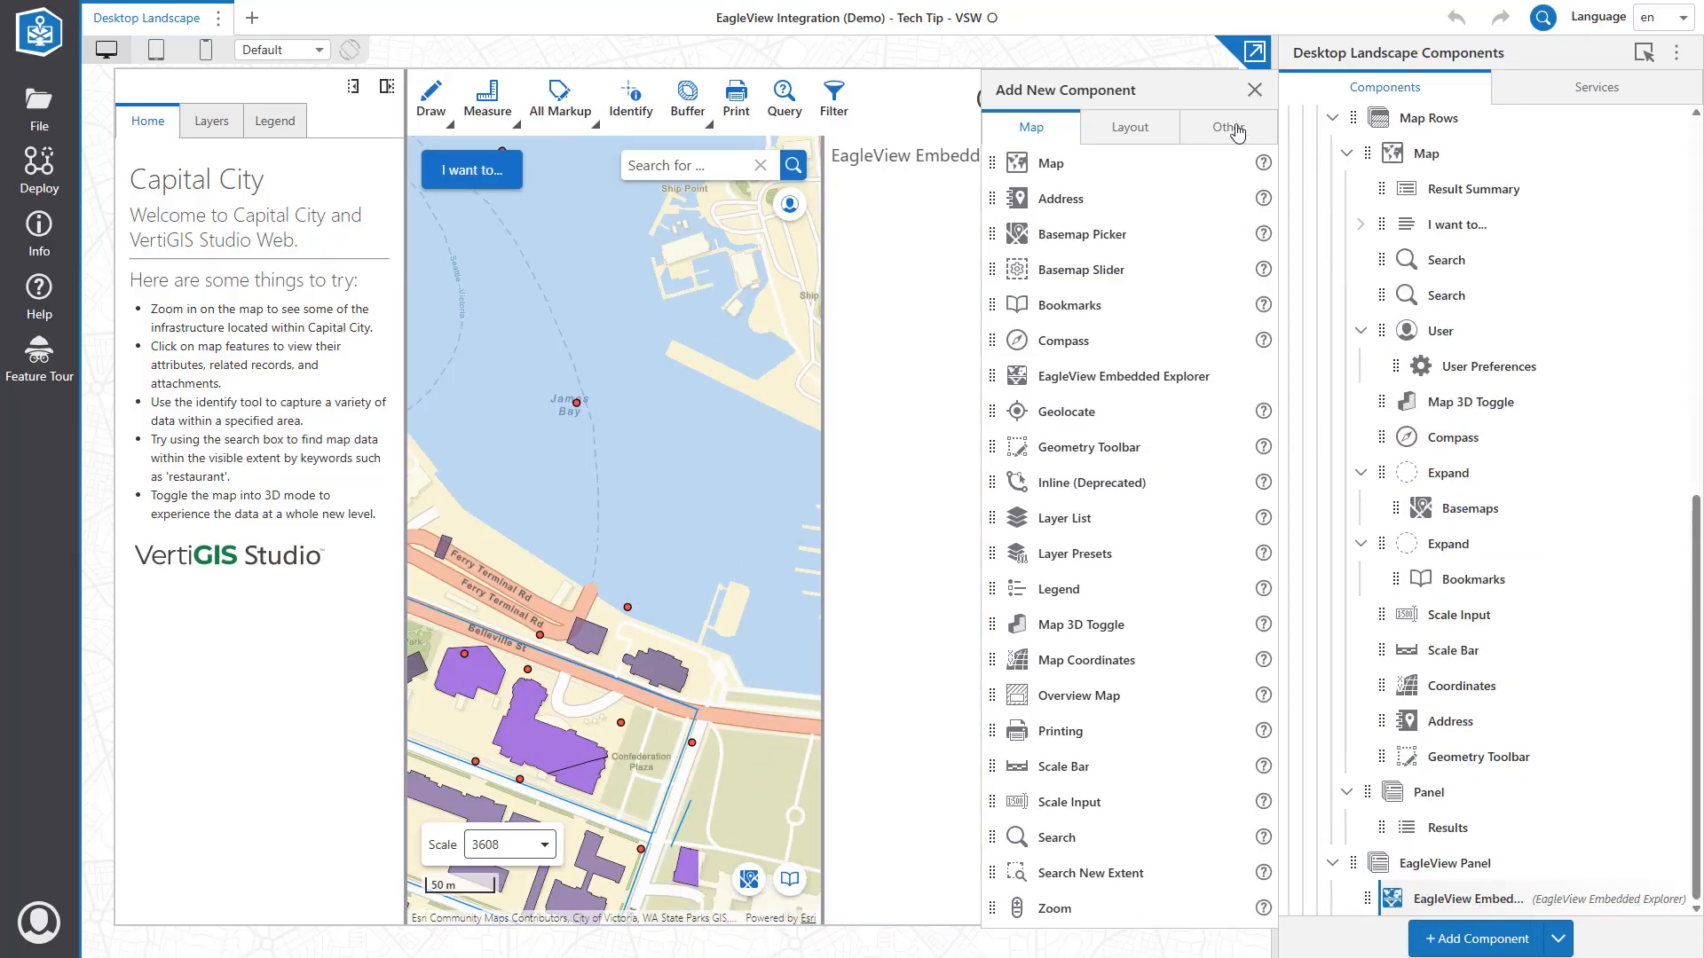
{"action": "left_click", "coordinate": [1254, 91]}
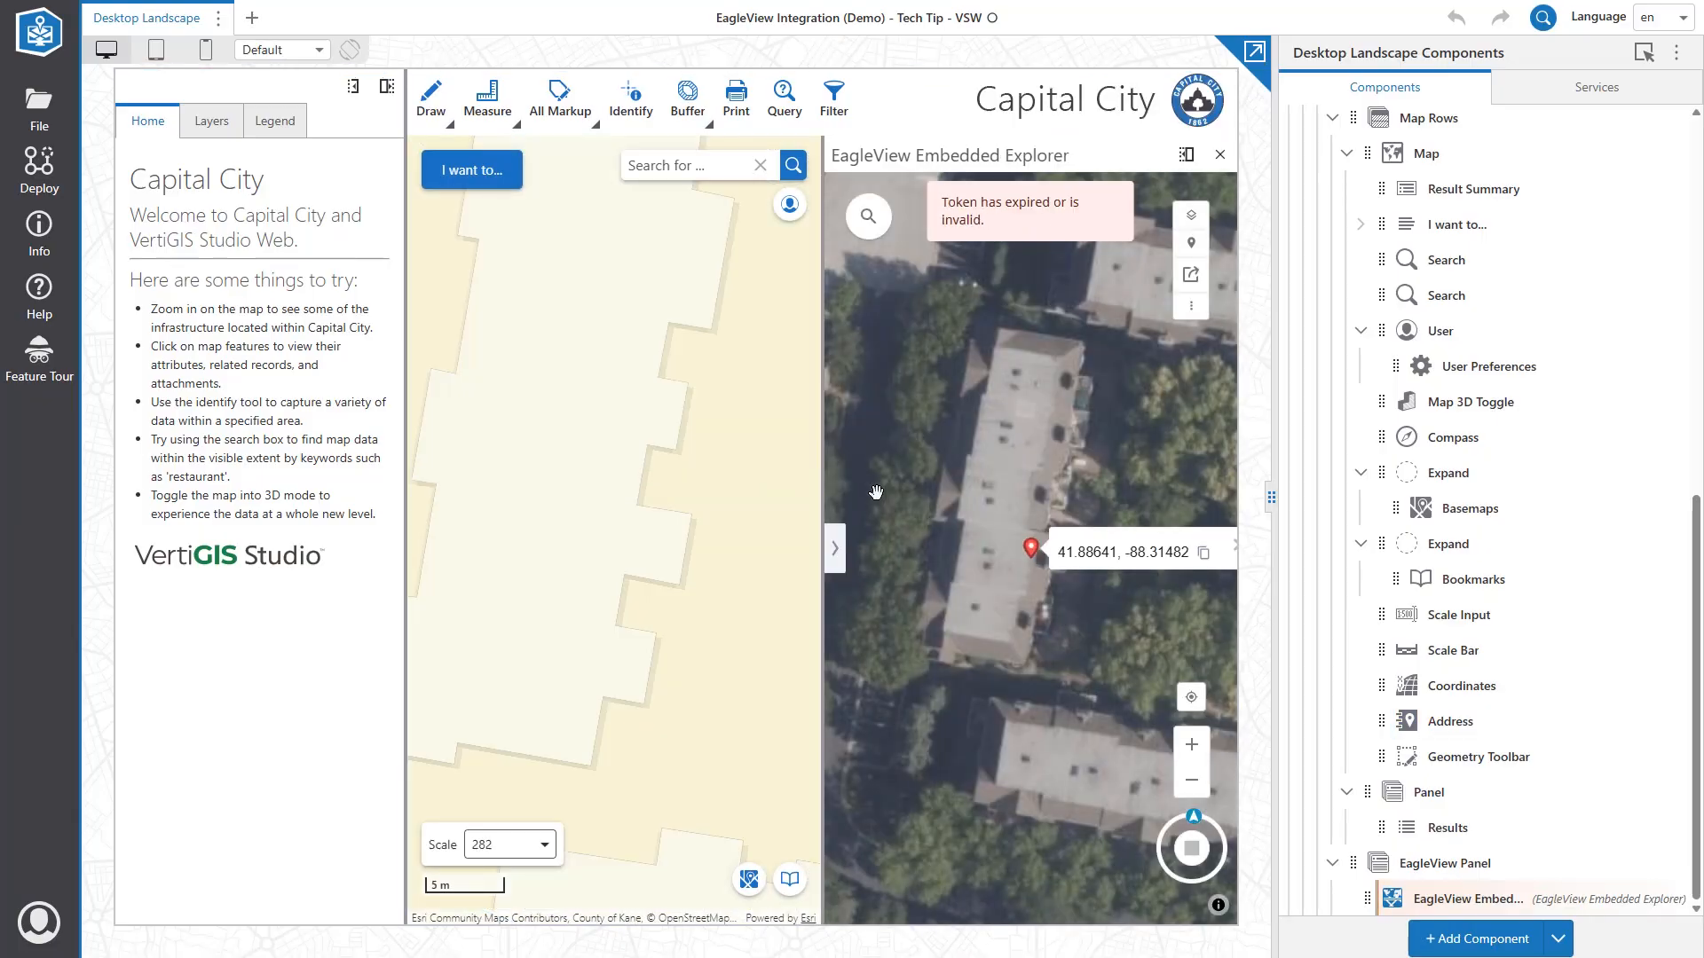
{"action": "left_click", "coordinate": [1442, 898]}
{"action": "left_click", "coordinate": [1327, 357]}
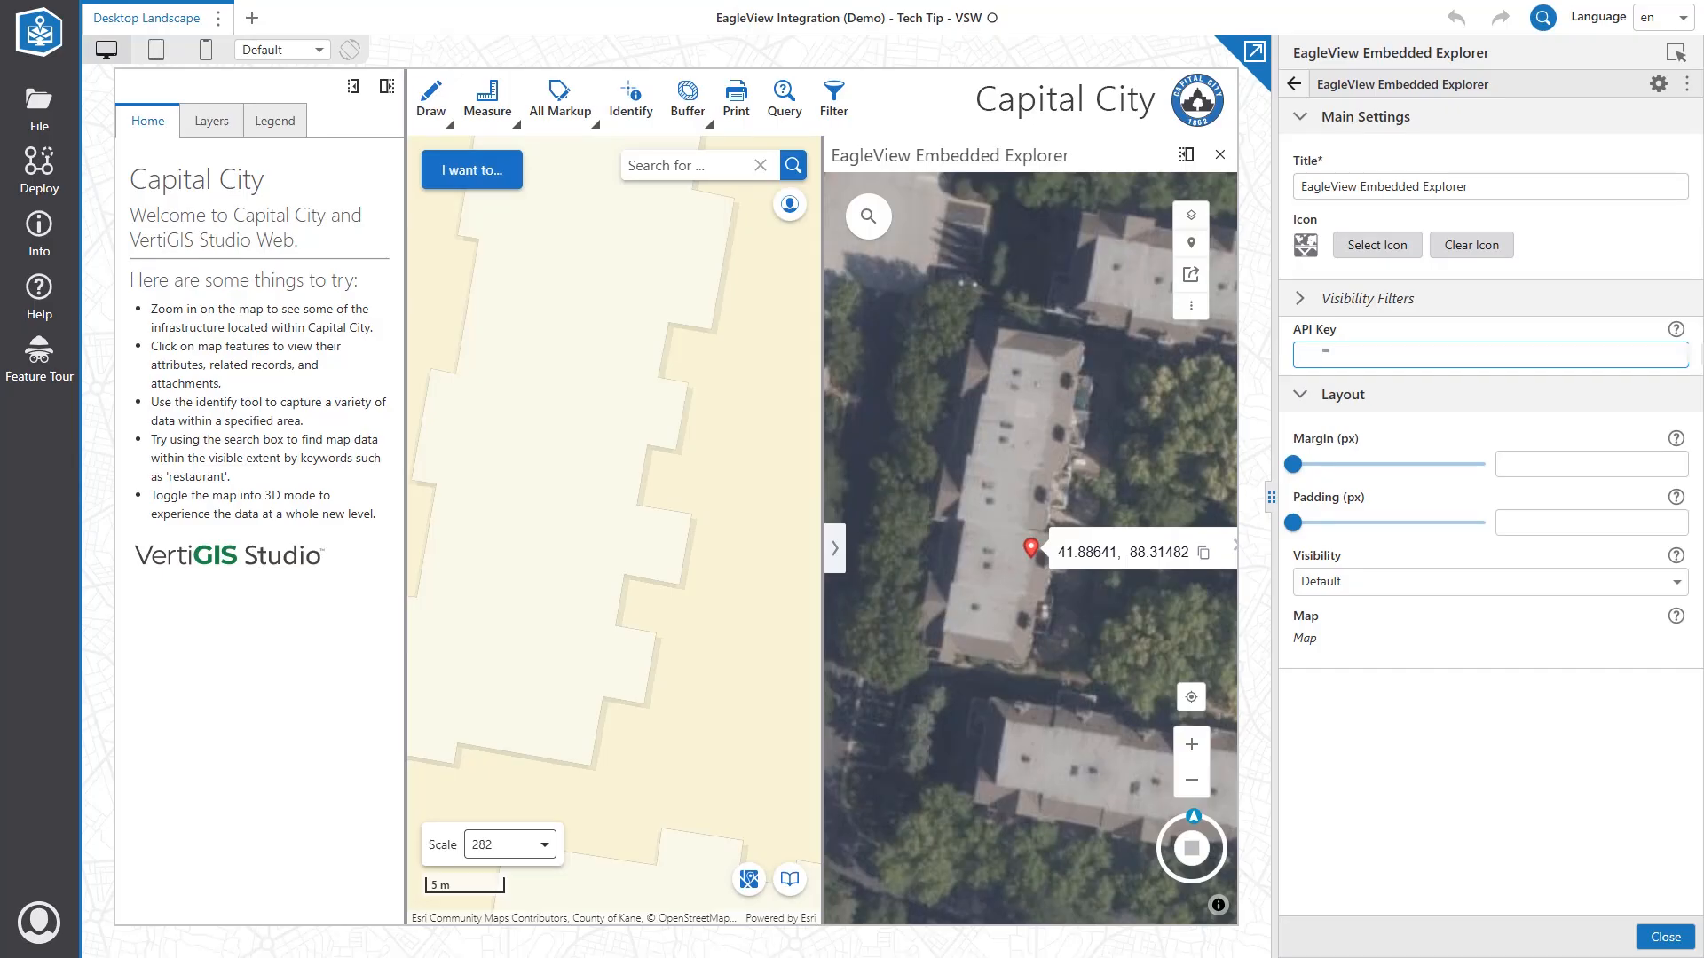
Paste the EagleView API key into the component's API Key field and close its settings.
{"action": "key", "text": "ctrl+v"}
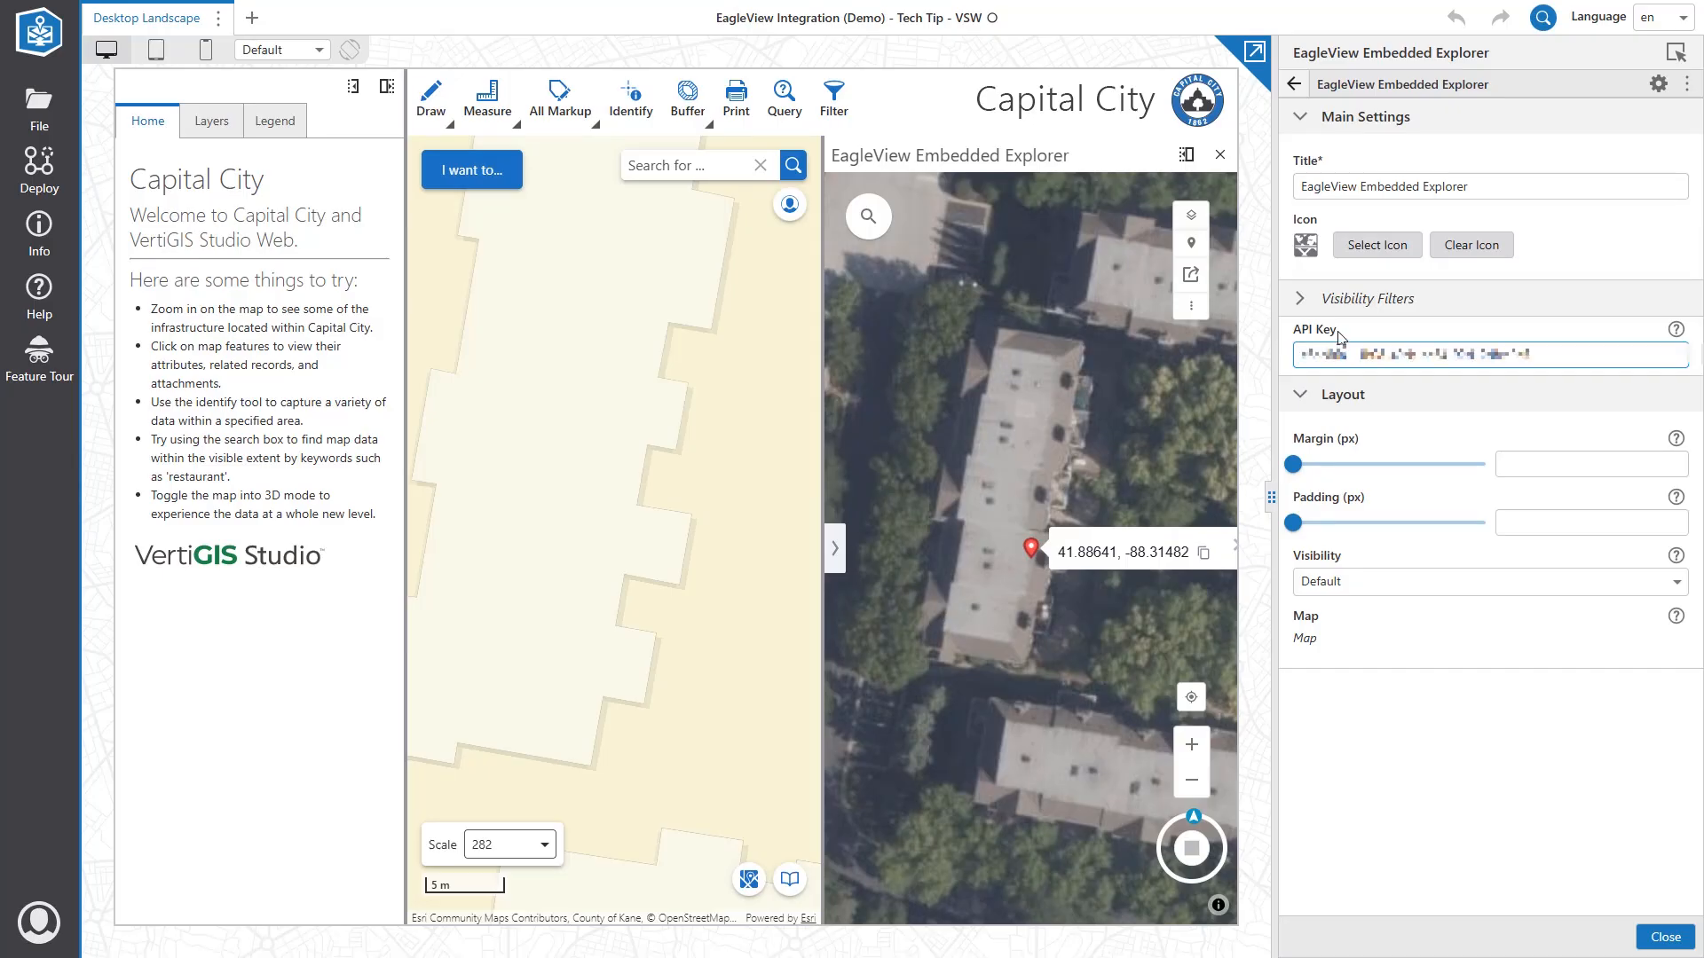
{"action": "left_click", "coordinate": [1295, 84]}
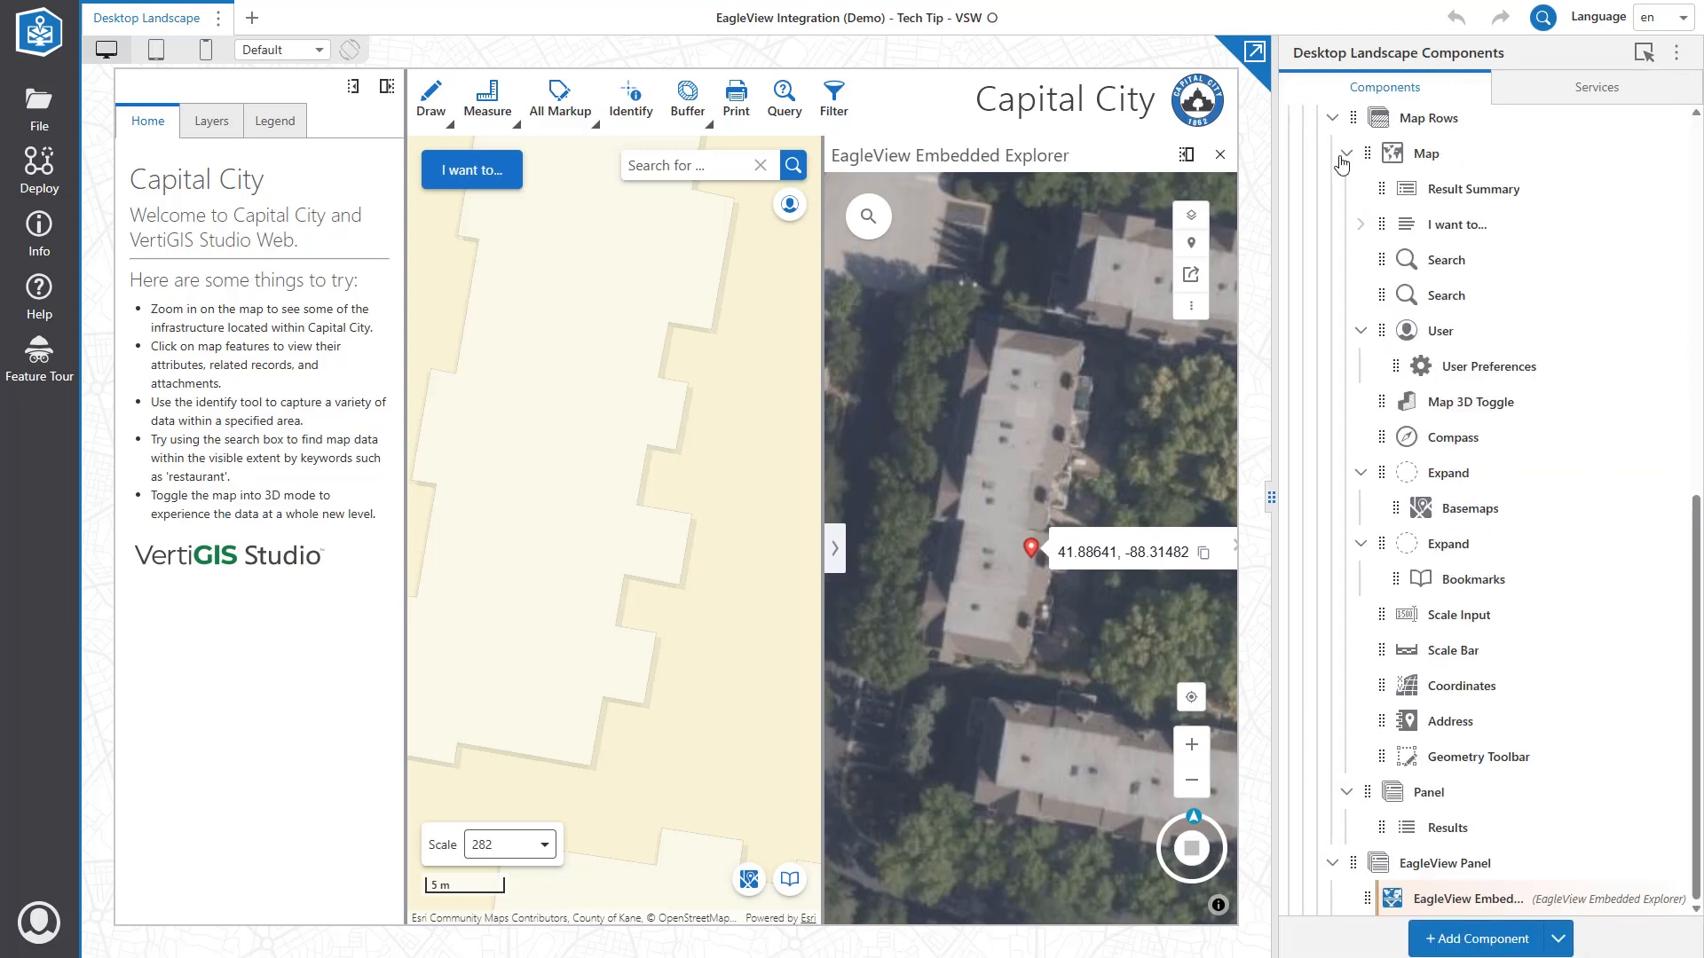
{"action": "scroll", "coordinate": [1357, 230], "scroll_direction": "up", "scroll_amount": 8}
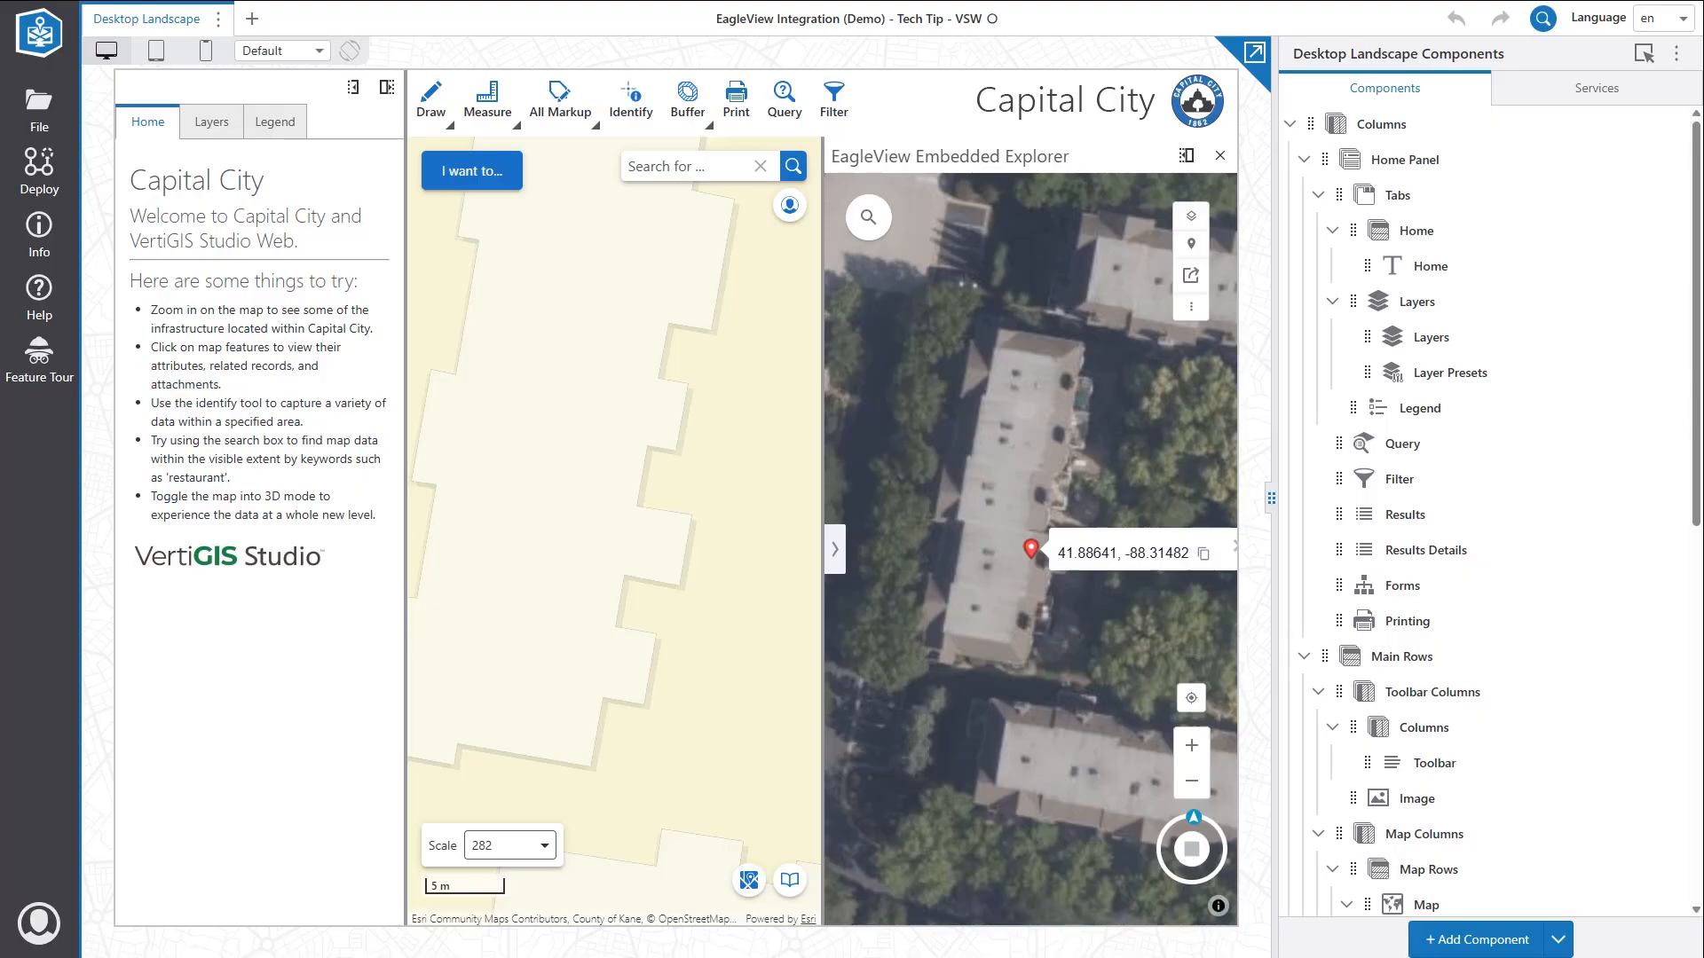
{"action": "left_click", "coordinate": [42, 114]}
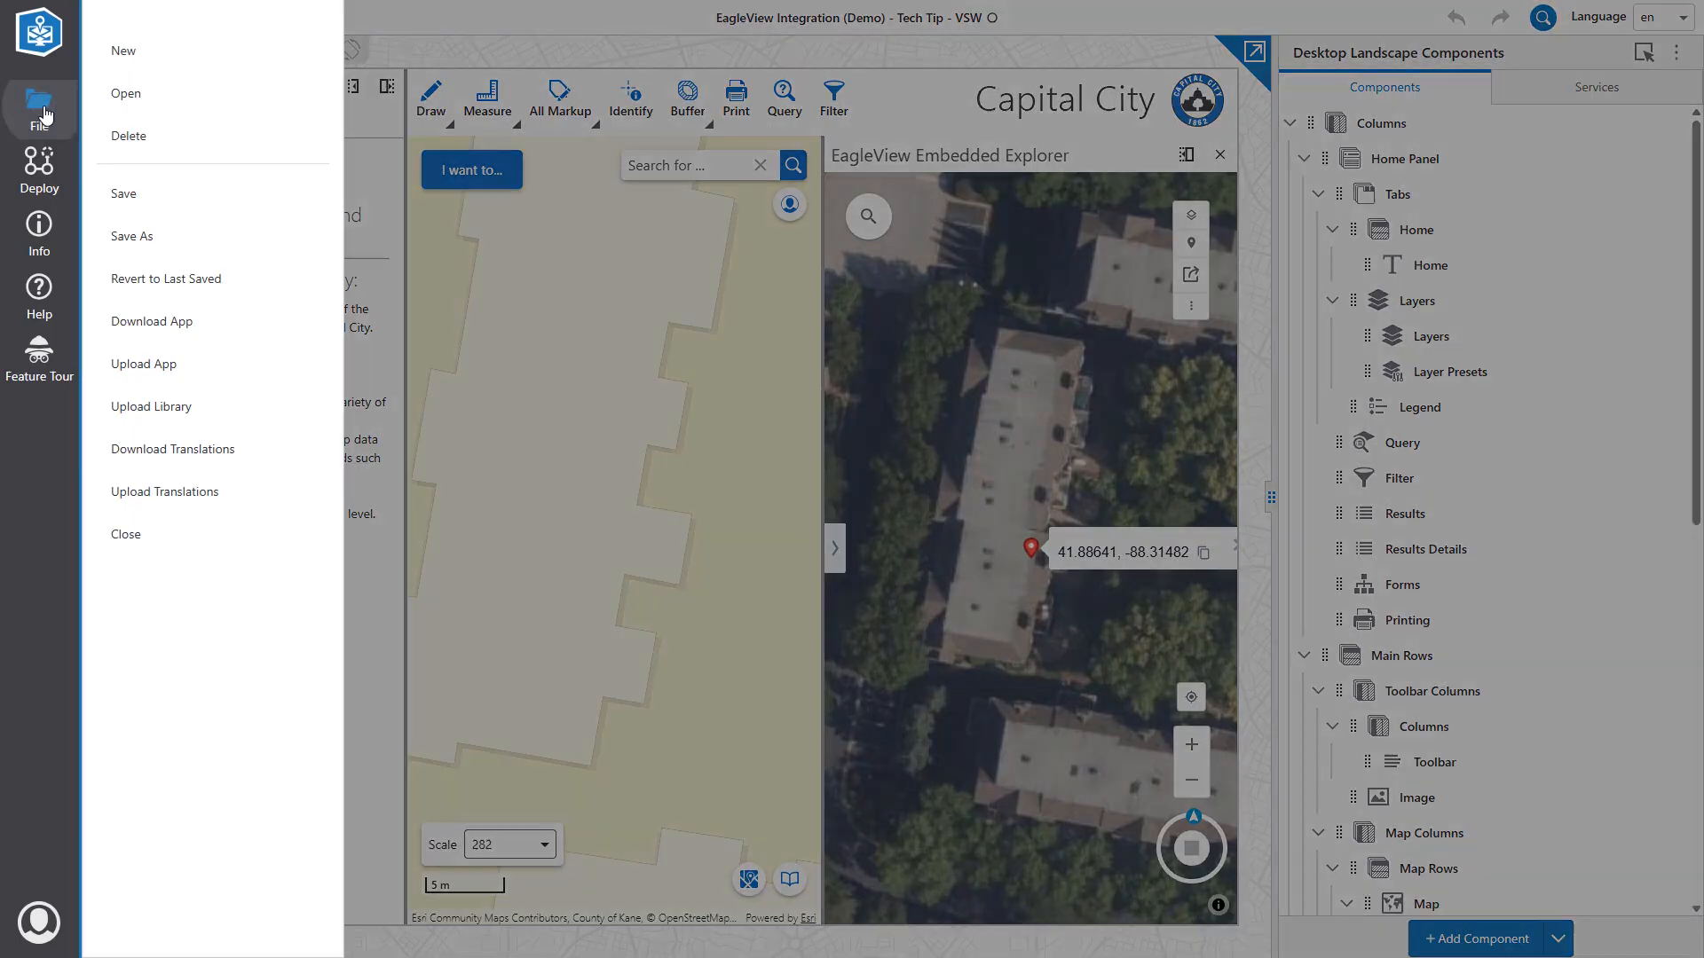
Save the Capital City app from the File menu.
{"action": "left_click", "coordinate": [166, 193]}
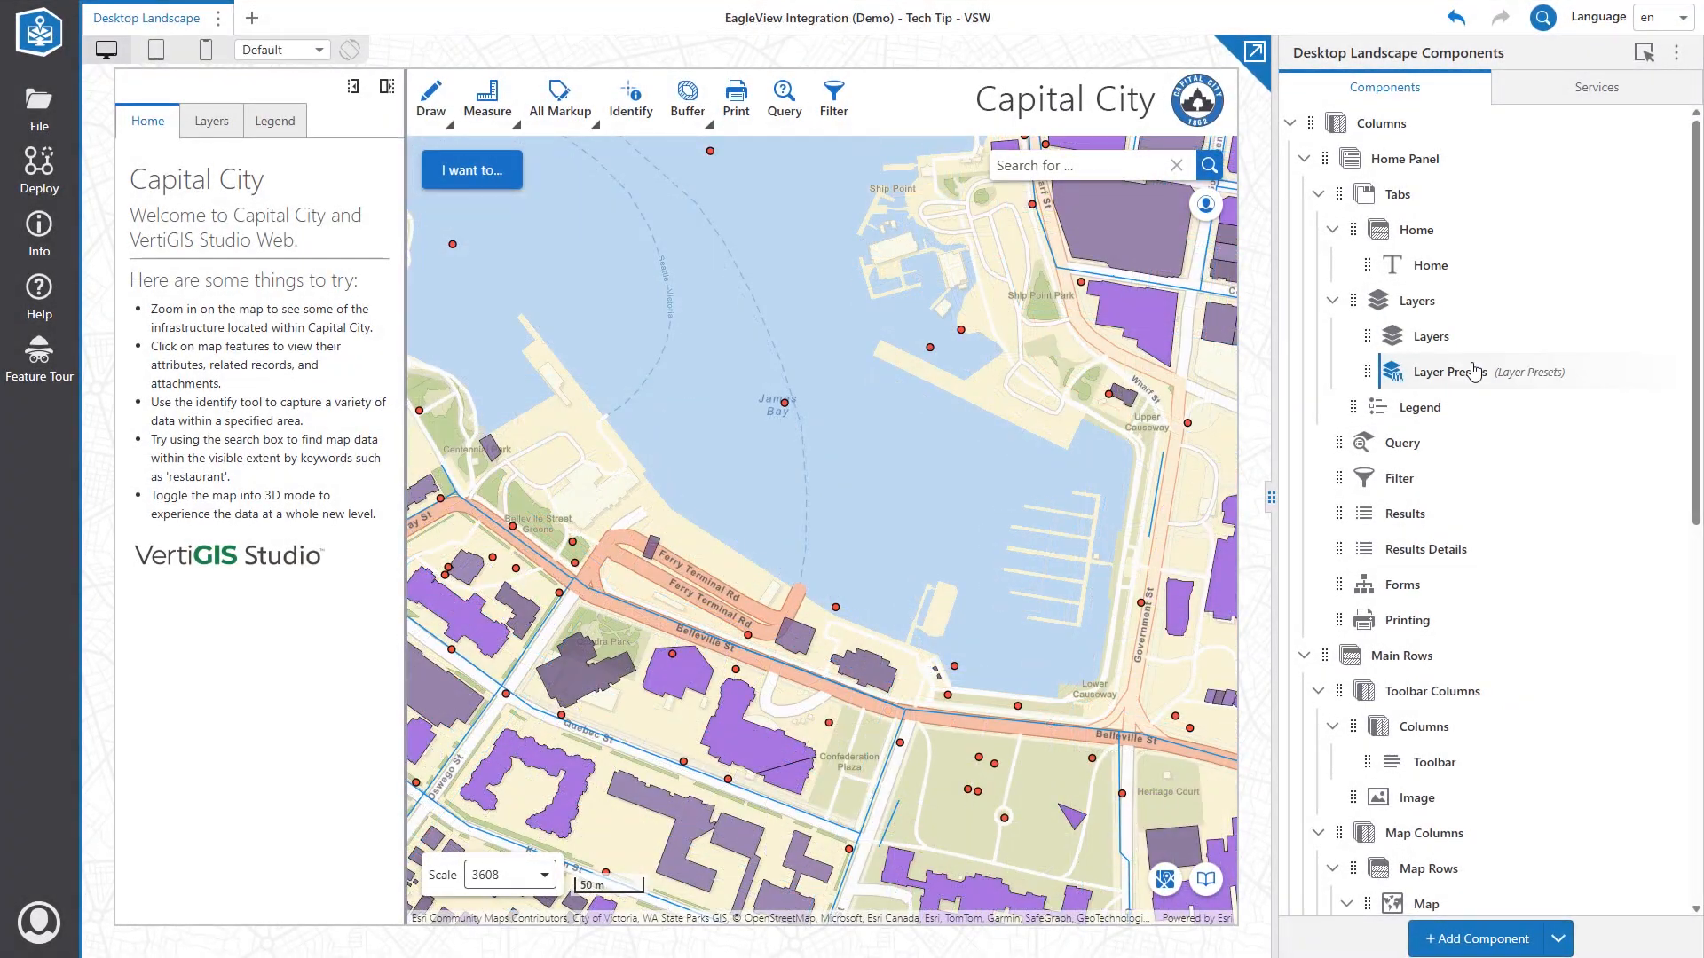
Add a new I want to... menu item that runs the Show command.
{"action": "scroll", "coordinate": [1471, 370], "scroll_direction": "down", "scroll_amount": 5}
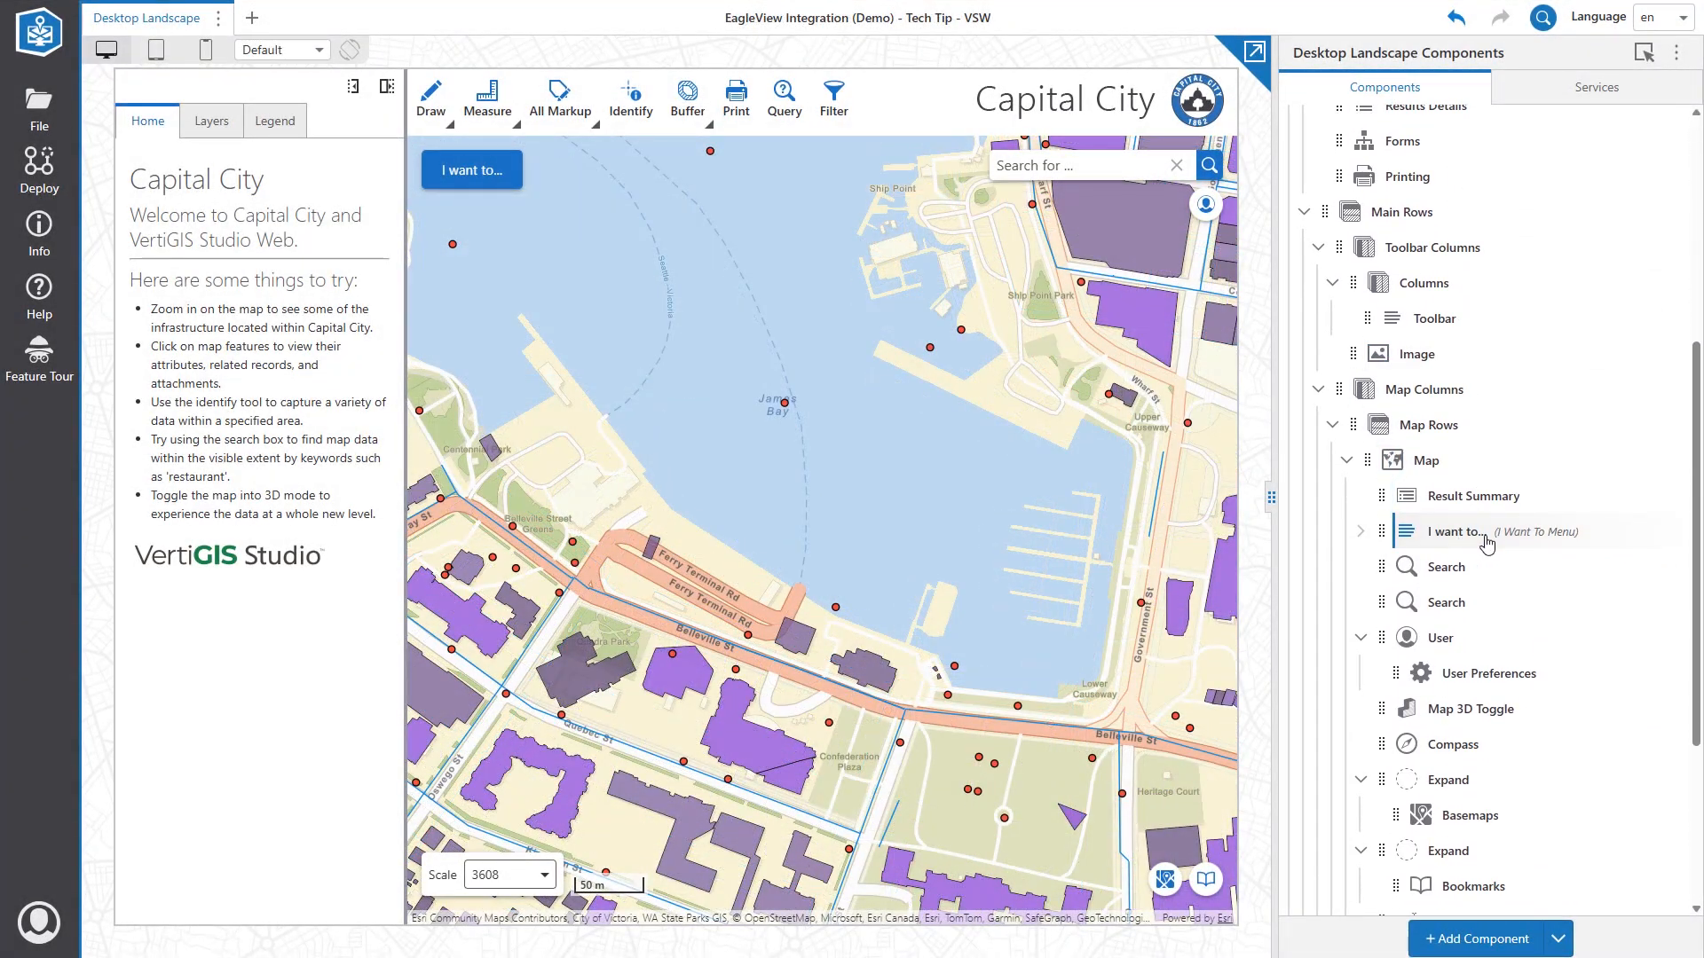
{"action": "left_click", "coordinate": [1487, 543]}
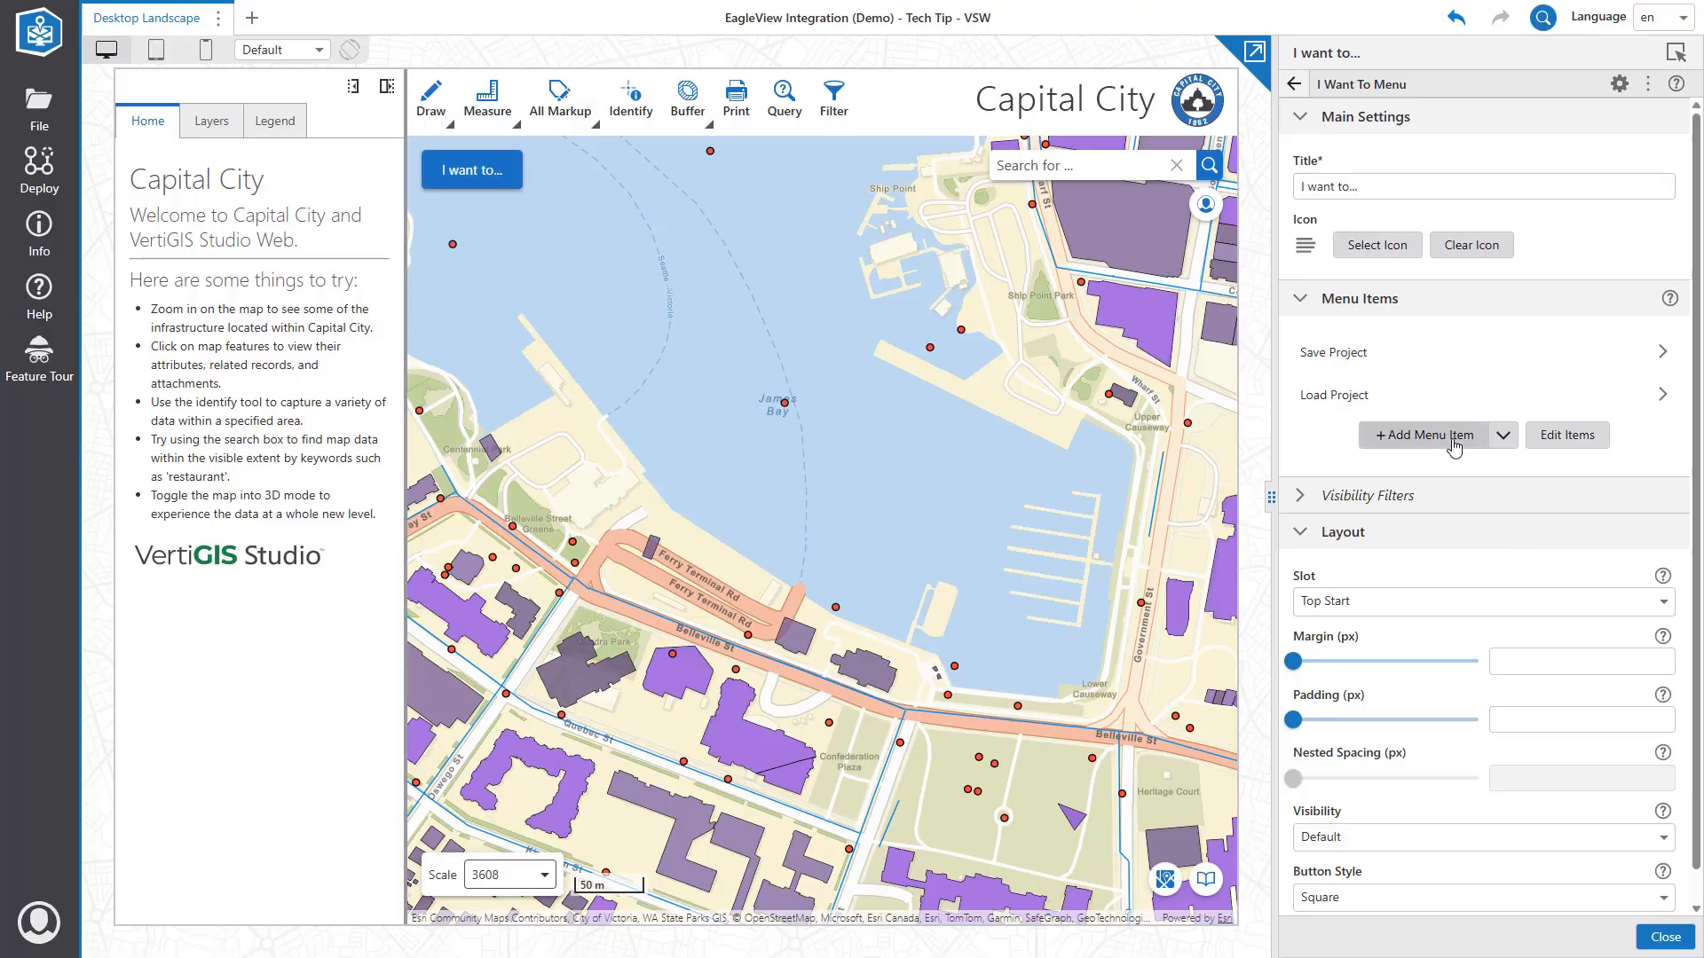
{"action": "left_click", "coordinate": [1427, 435]}
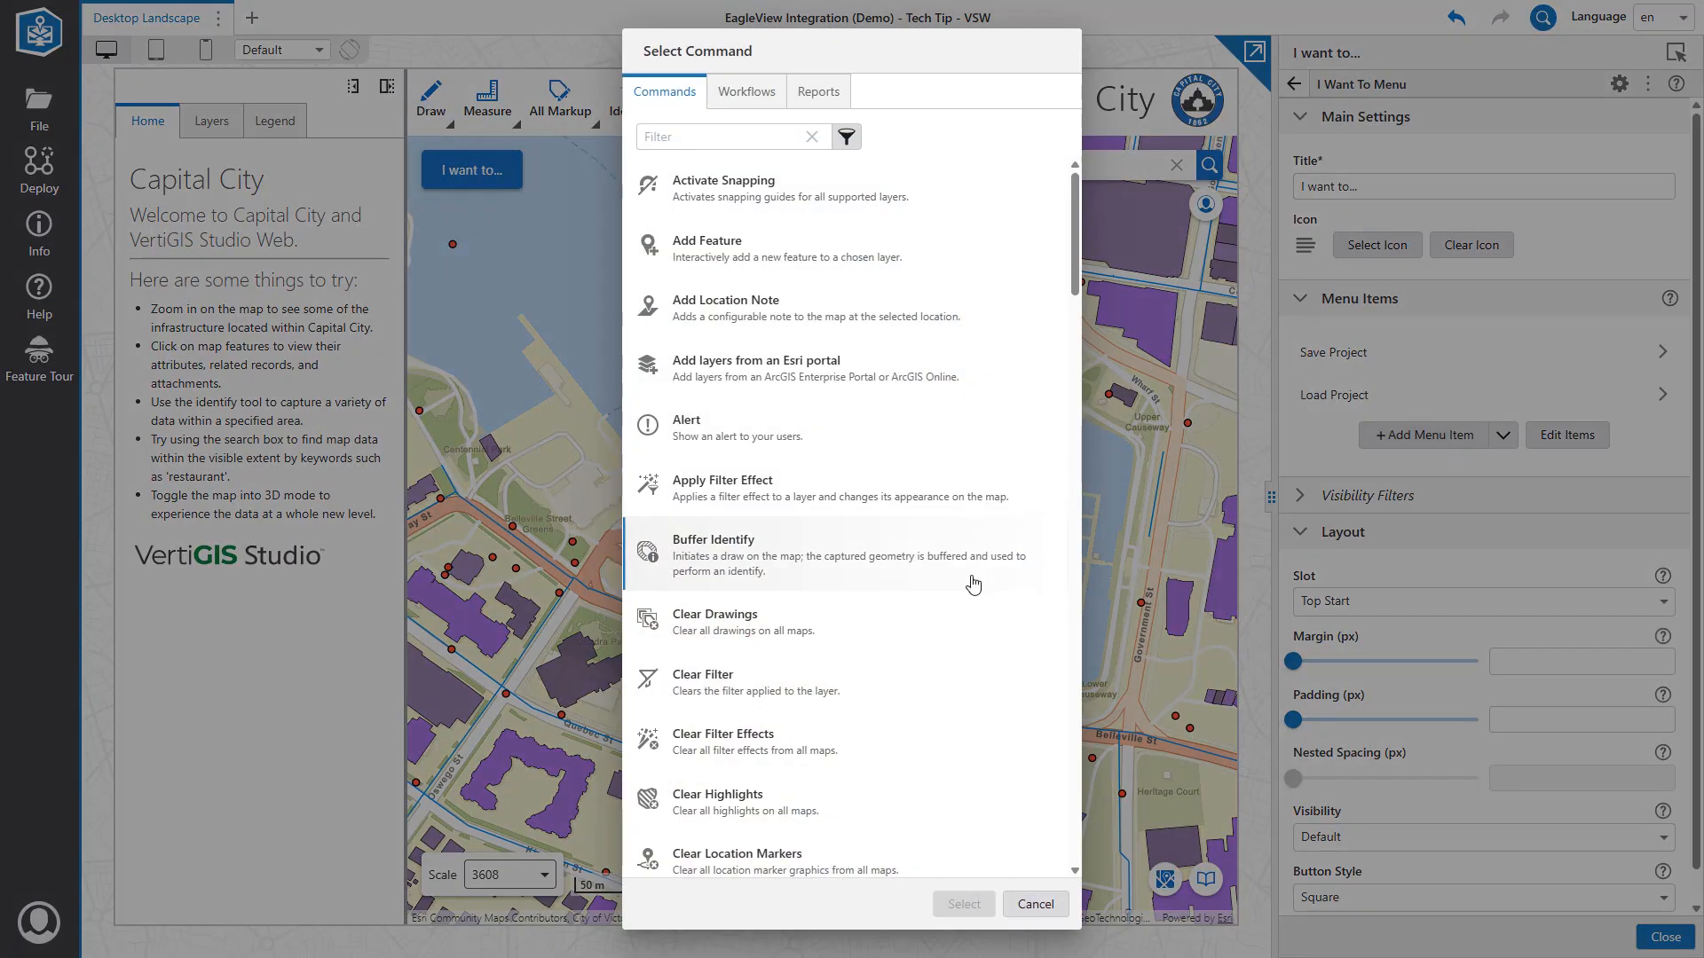
{"action": "scroll", "coordinate": [971, 582], "scroll_direction": "down", "scroll_amount": 3}
{"action": "left_click", "coordinate": [737, 139]}
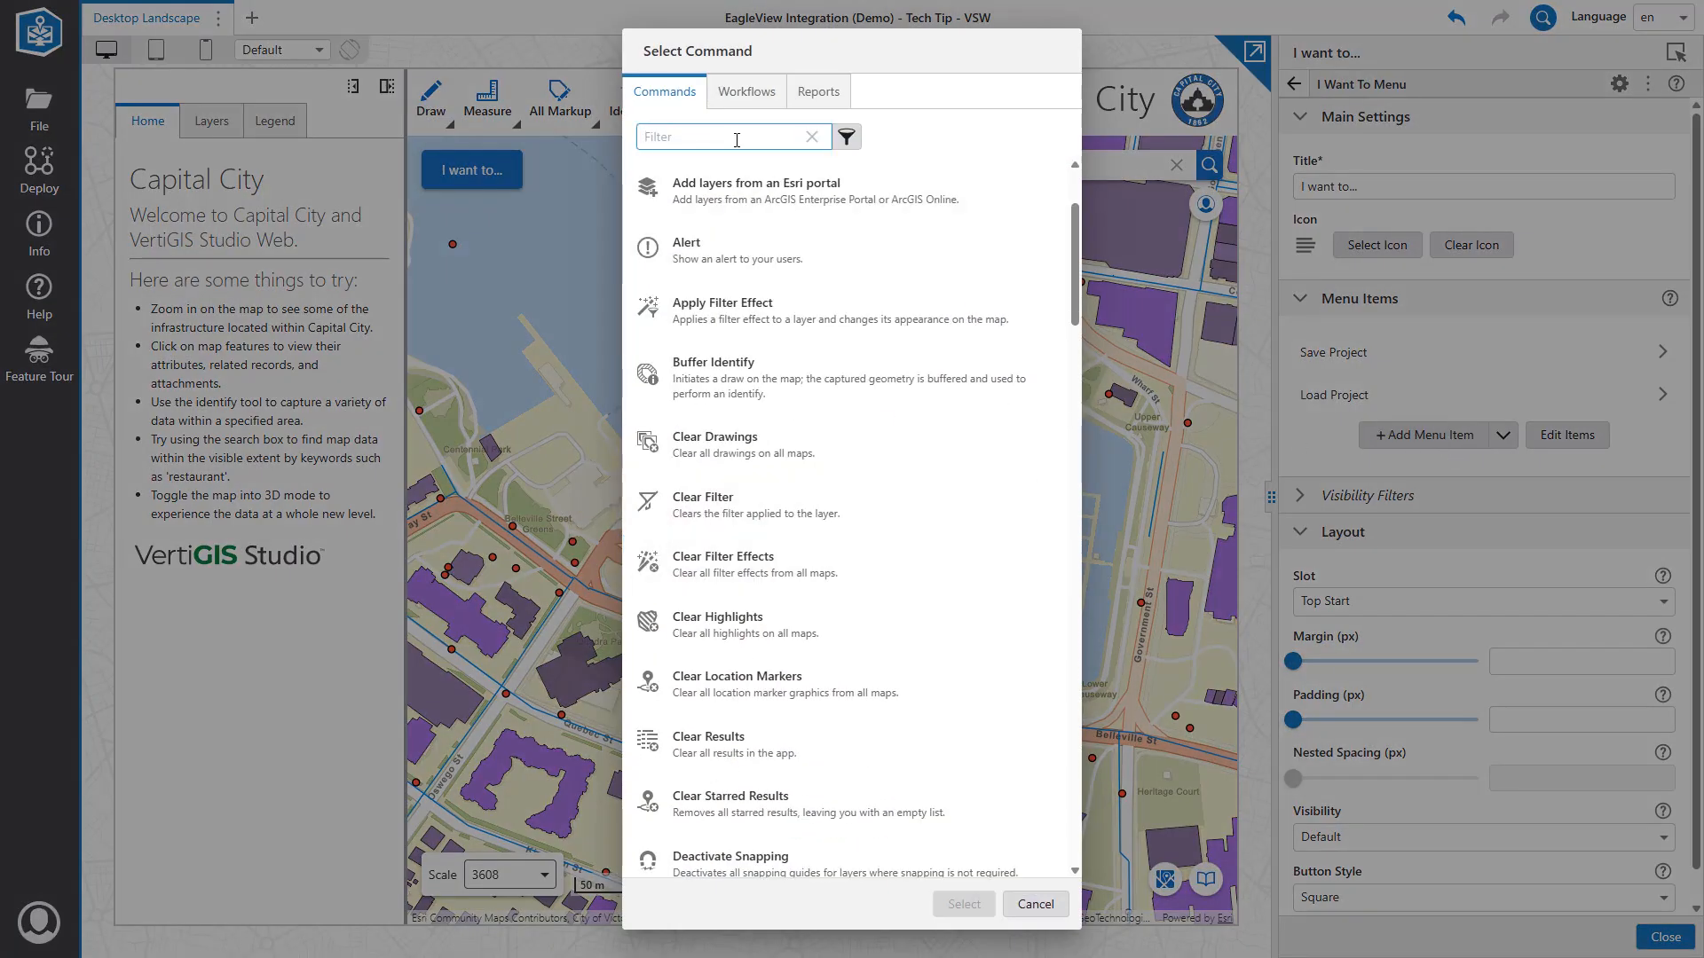
{"action": "type", "text": "show"}
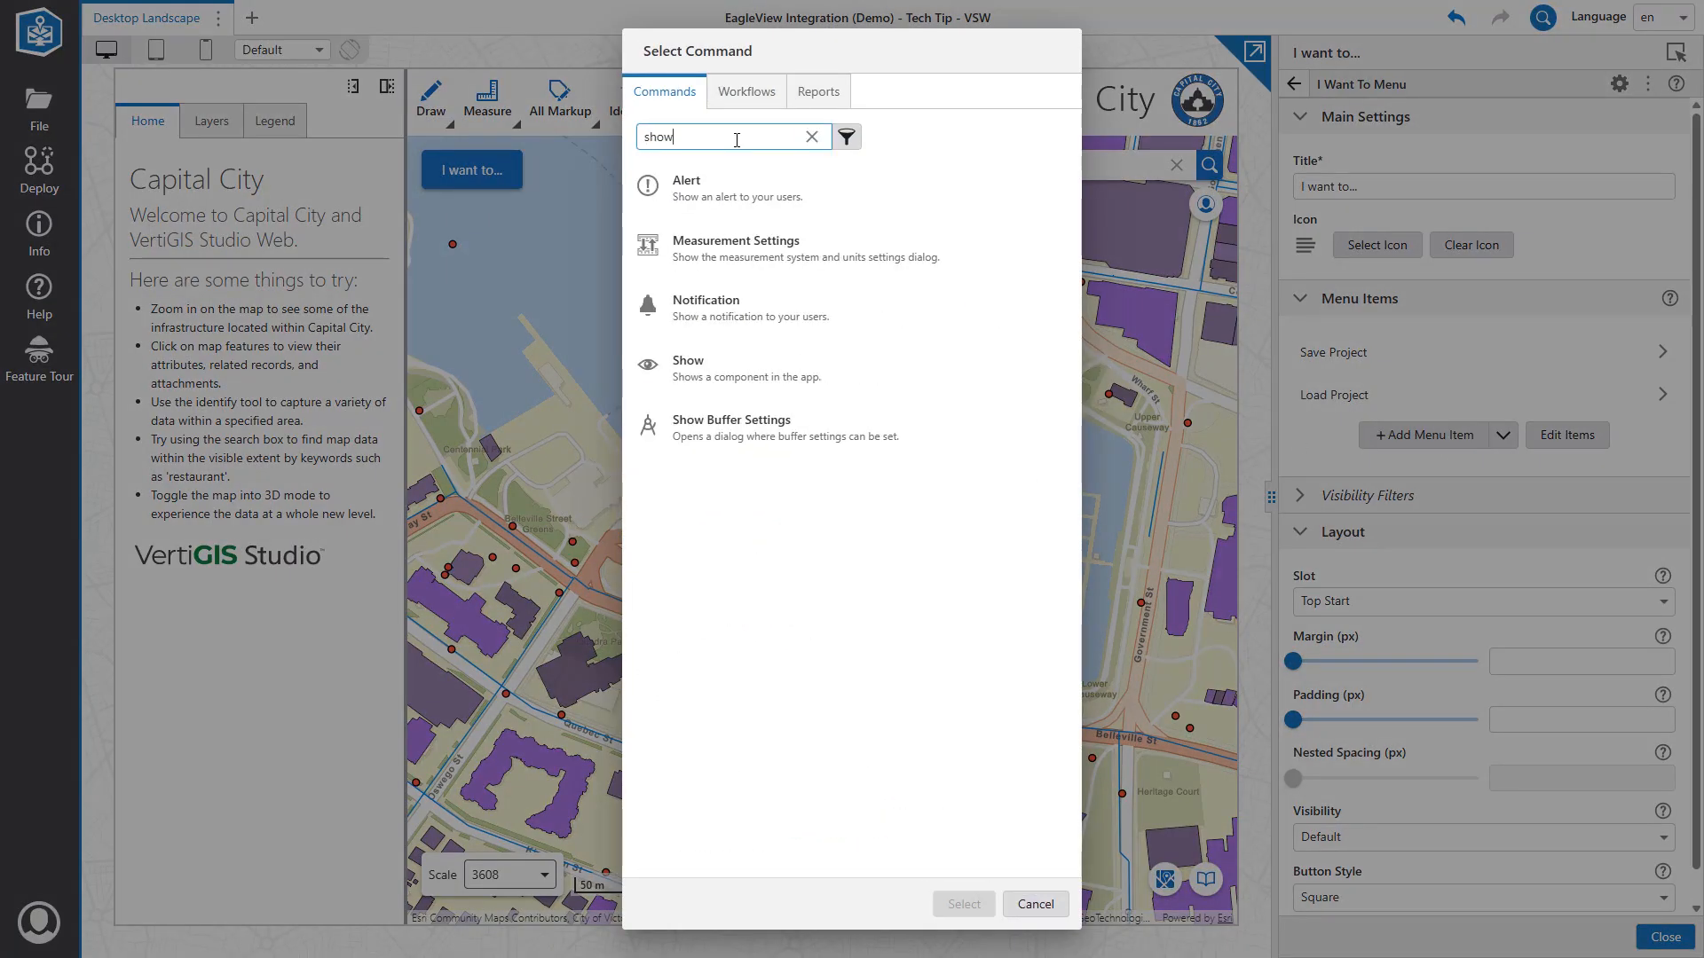
{"action": "left_click", "coordinate": [730, 371]}
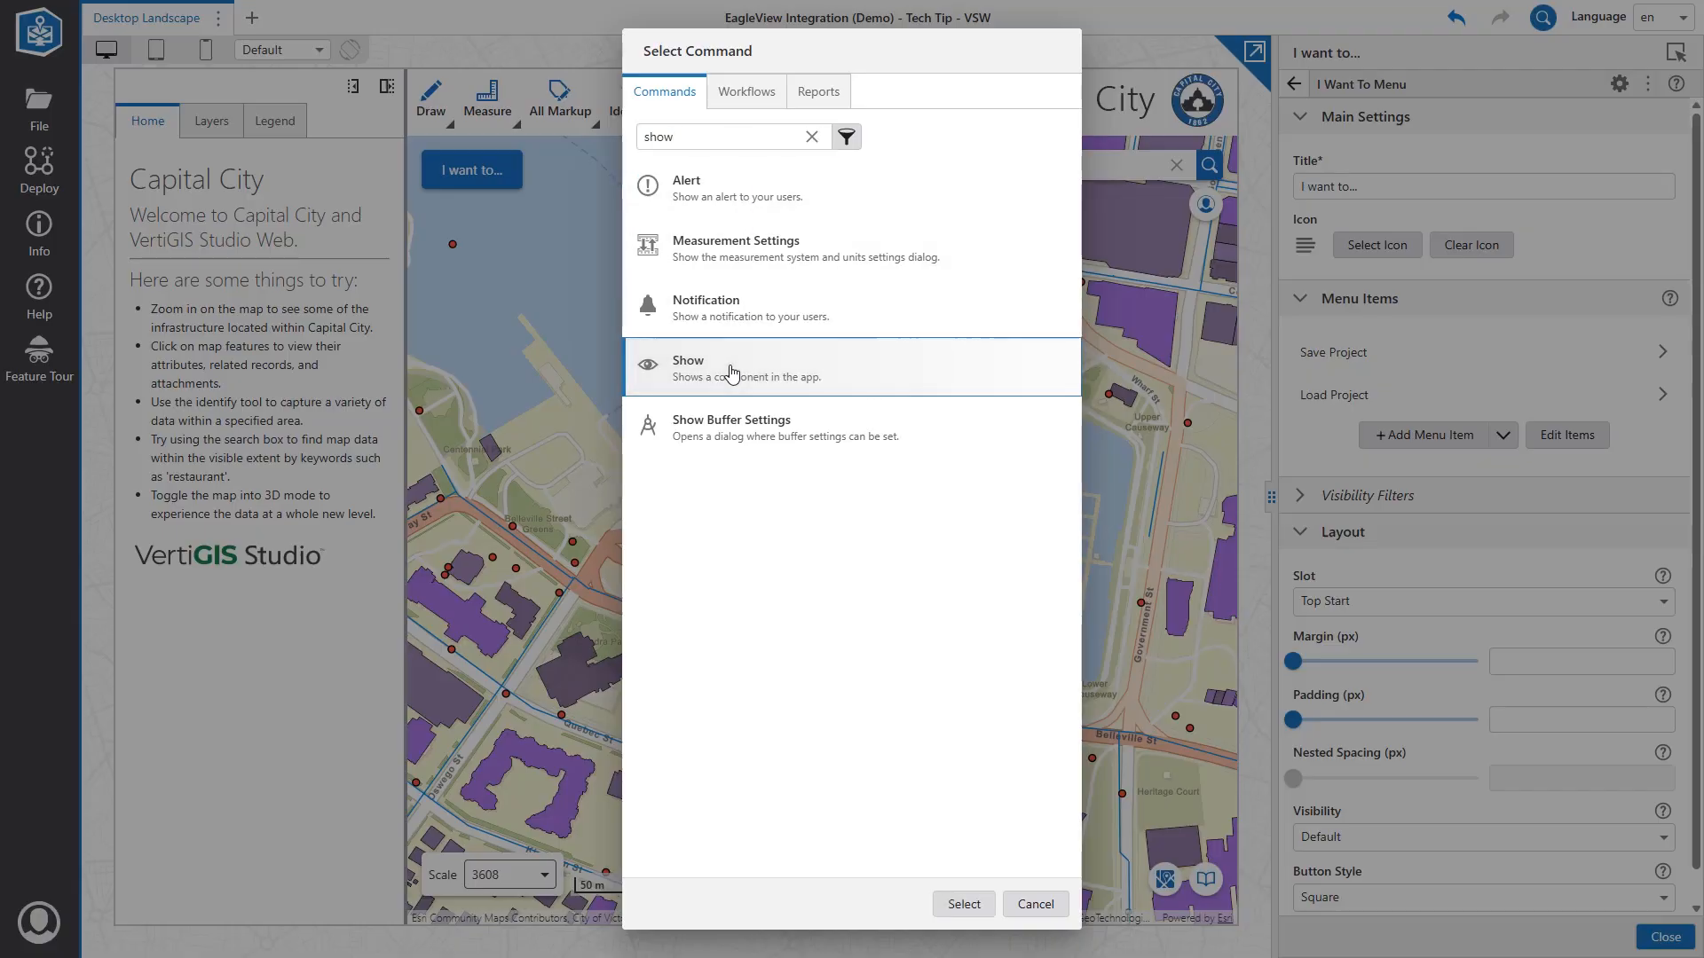
{"action": "left_click", "coordinate": [964, 904]}
Reword the item's description so it shows the EagleView component.
{"action": "left_click", "coordinate": [1348, 188]}
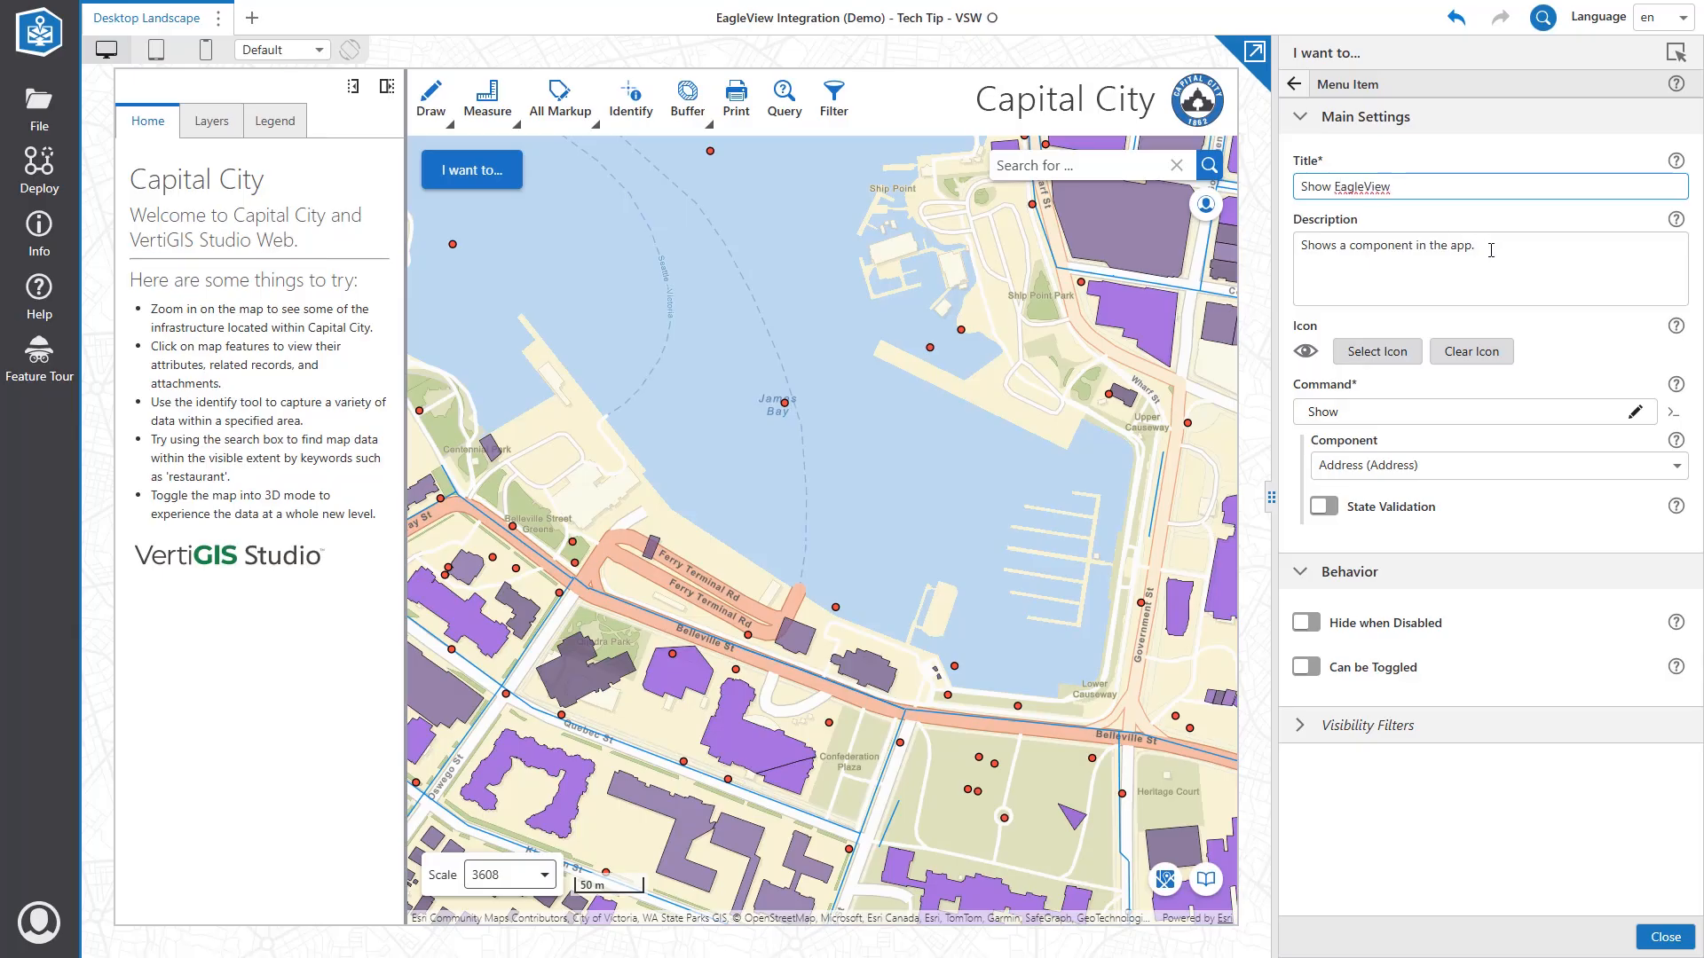
{"action": "left_click_drag", "start_coordinate": [1491, 251], "coordinate": [1426, 249]}
{"action": "double_click", "coordinate": [1348, 245]}
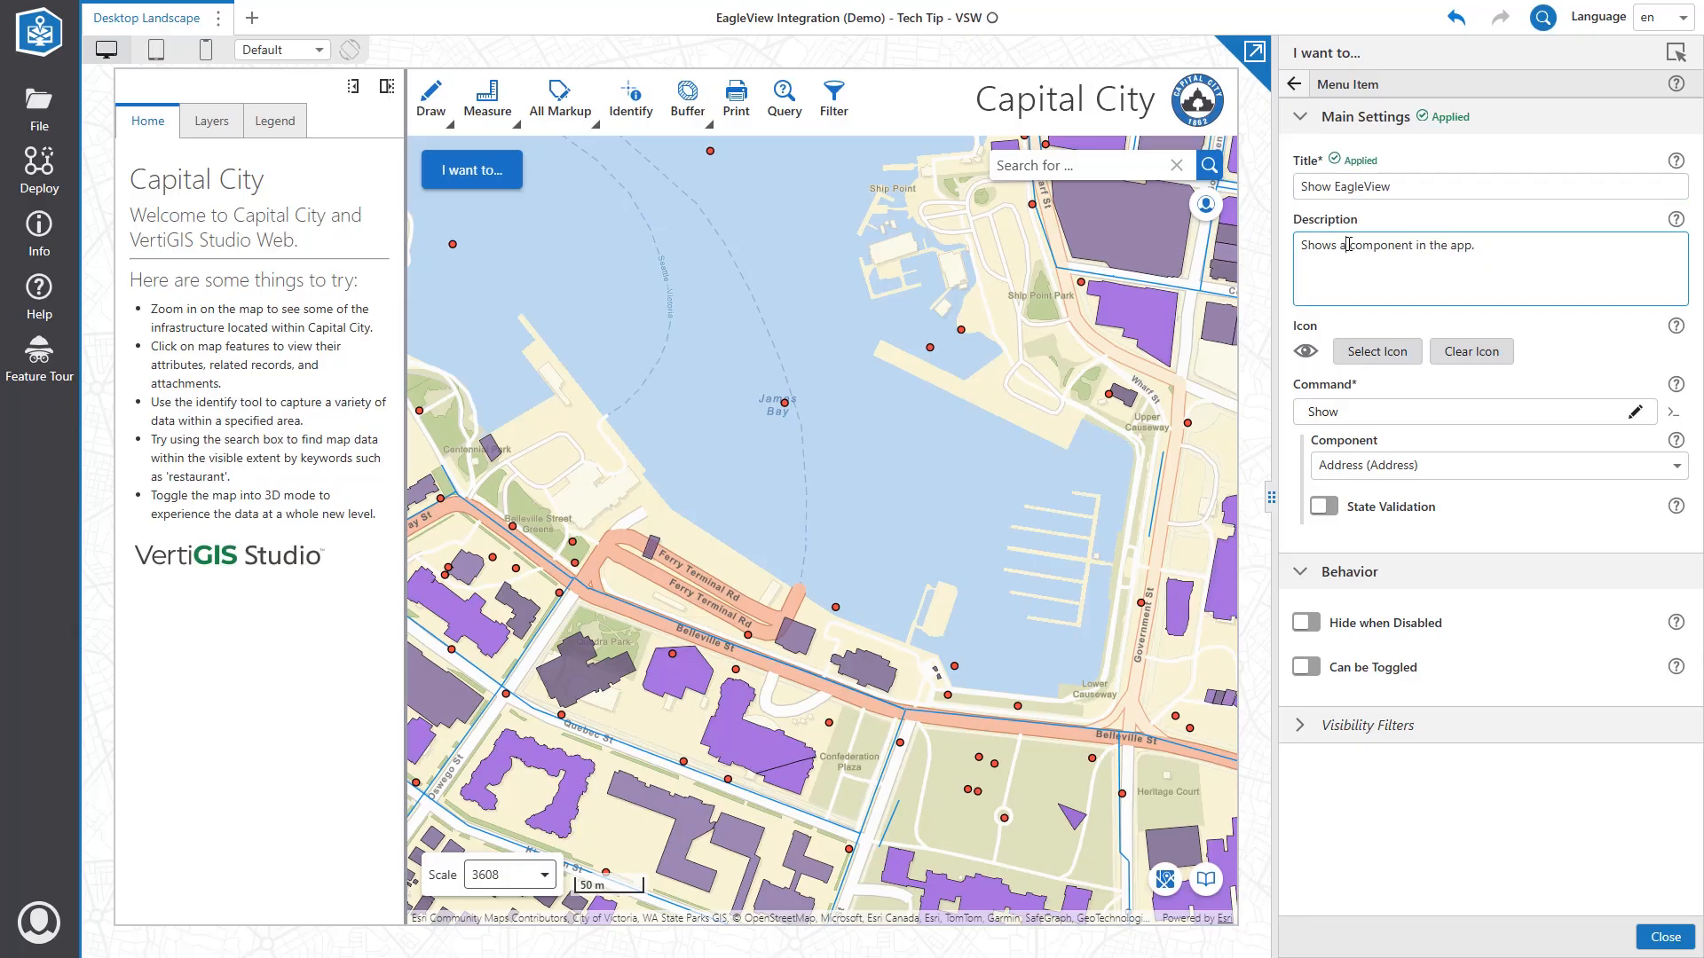
{"action": "type", "text": "the EagleView"}
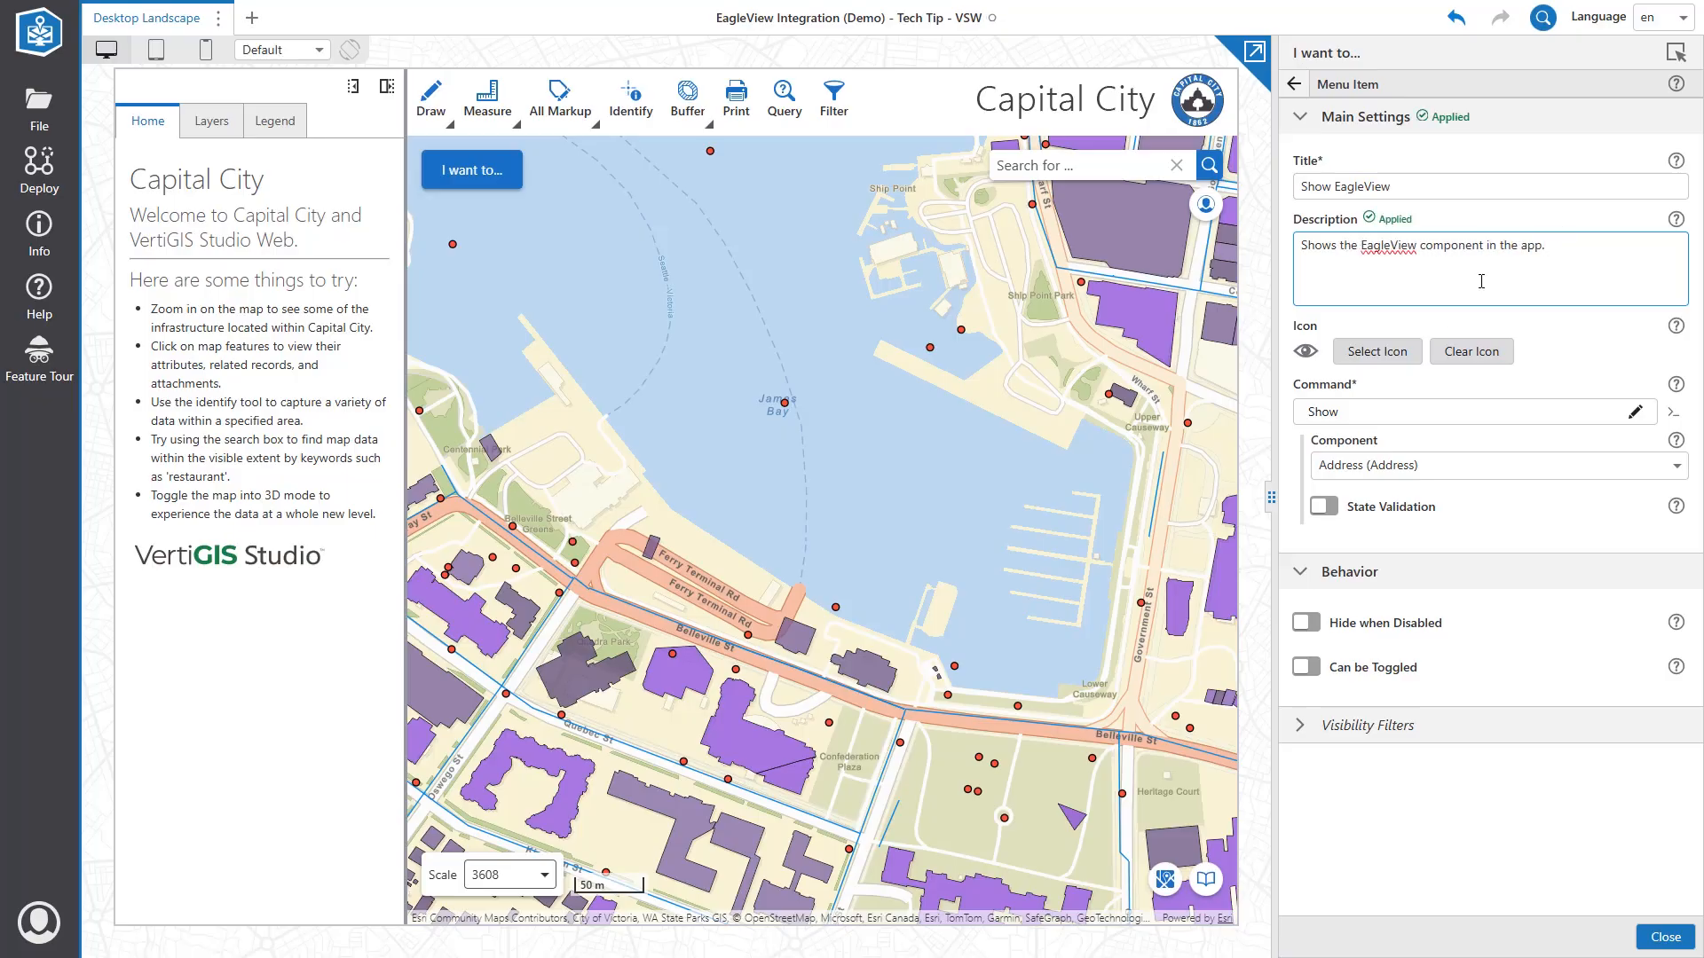
Give the menu item a map icon found by searching 'map'.
{"action": "left_click", "coordinate": [1377, 352]}
{"action": "left_click", "coordinate": [1007, 311]}
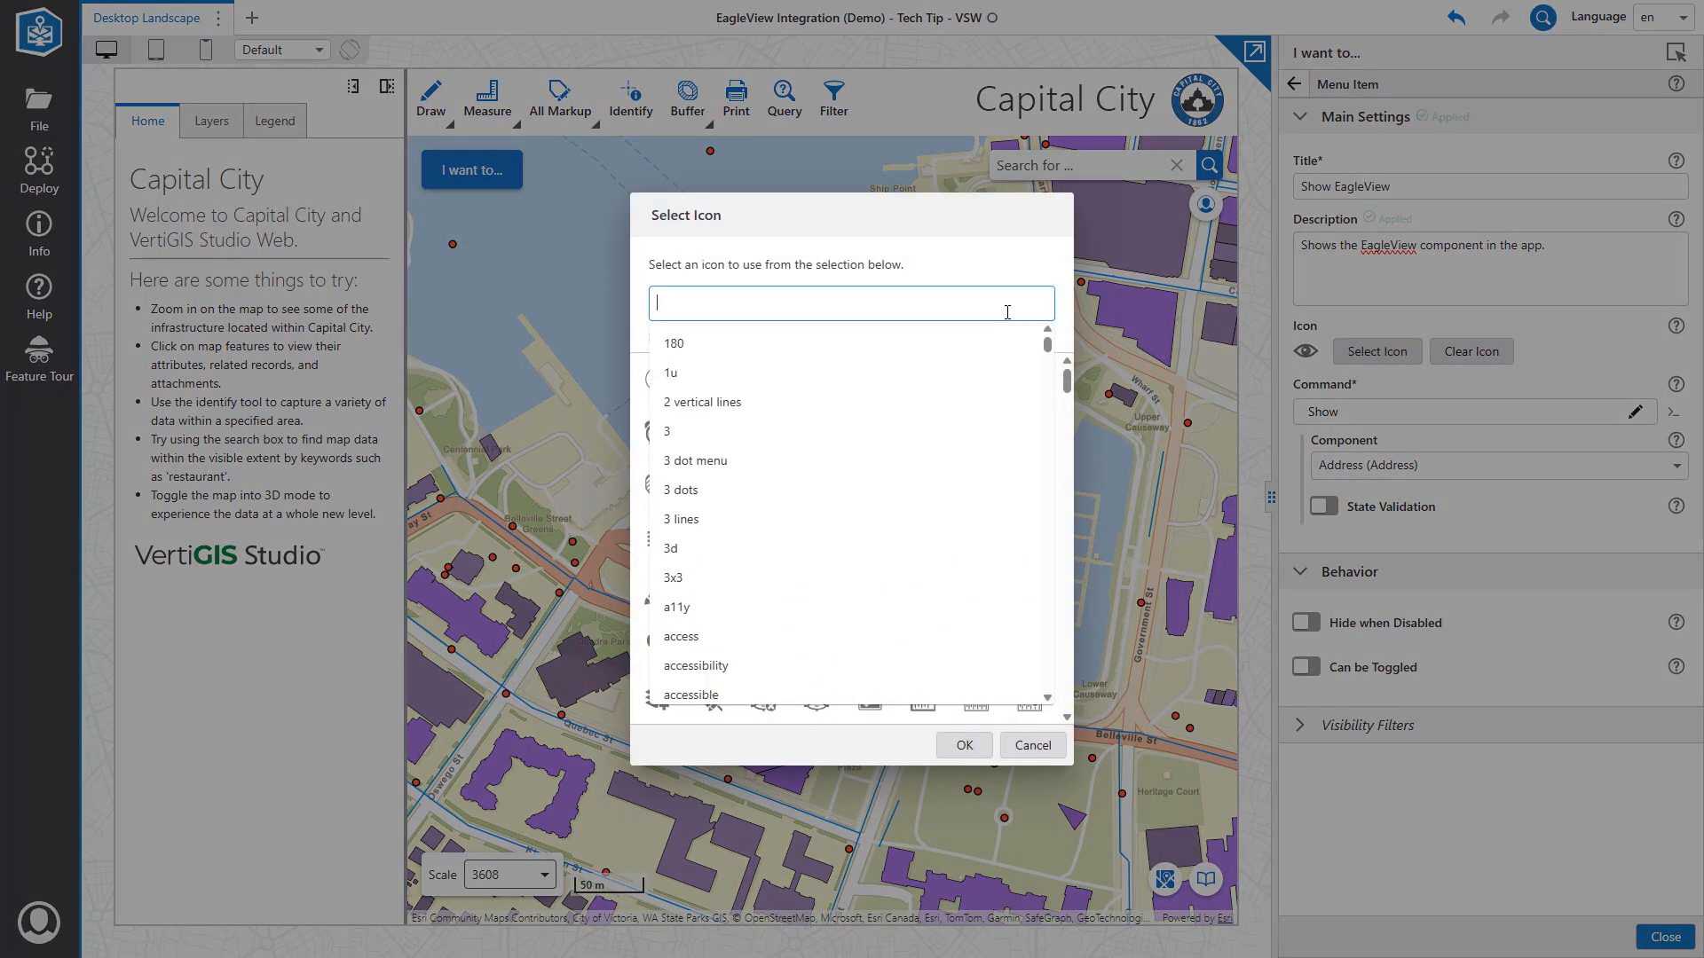
{"action": "type", "text": "map"}
{"action": "key", "text": "Return"}
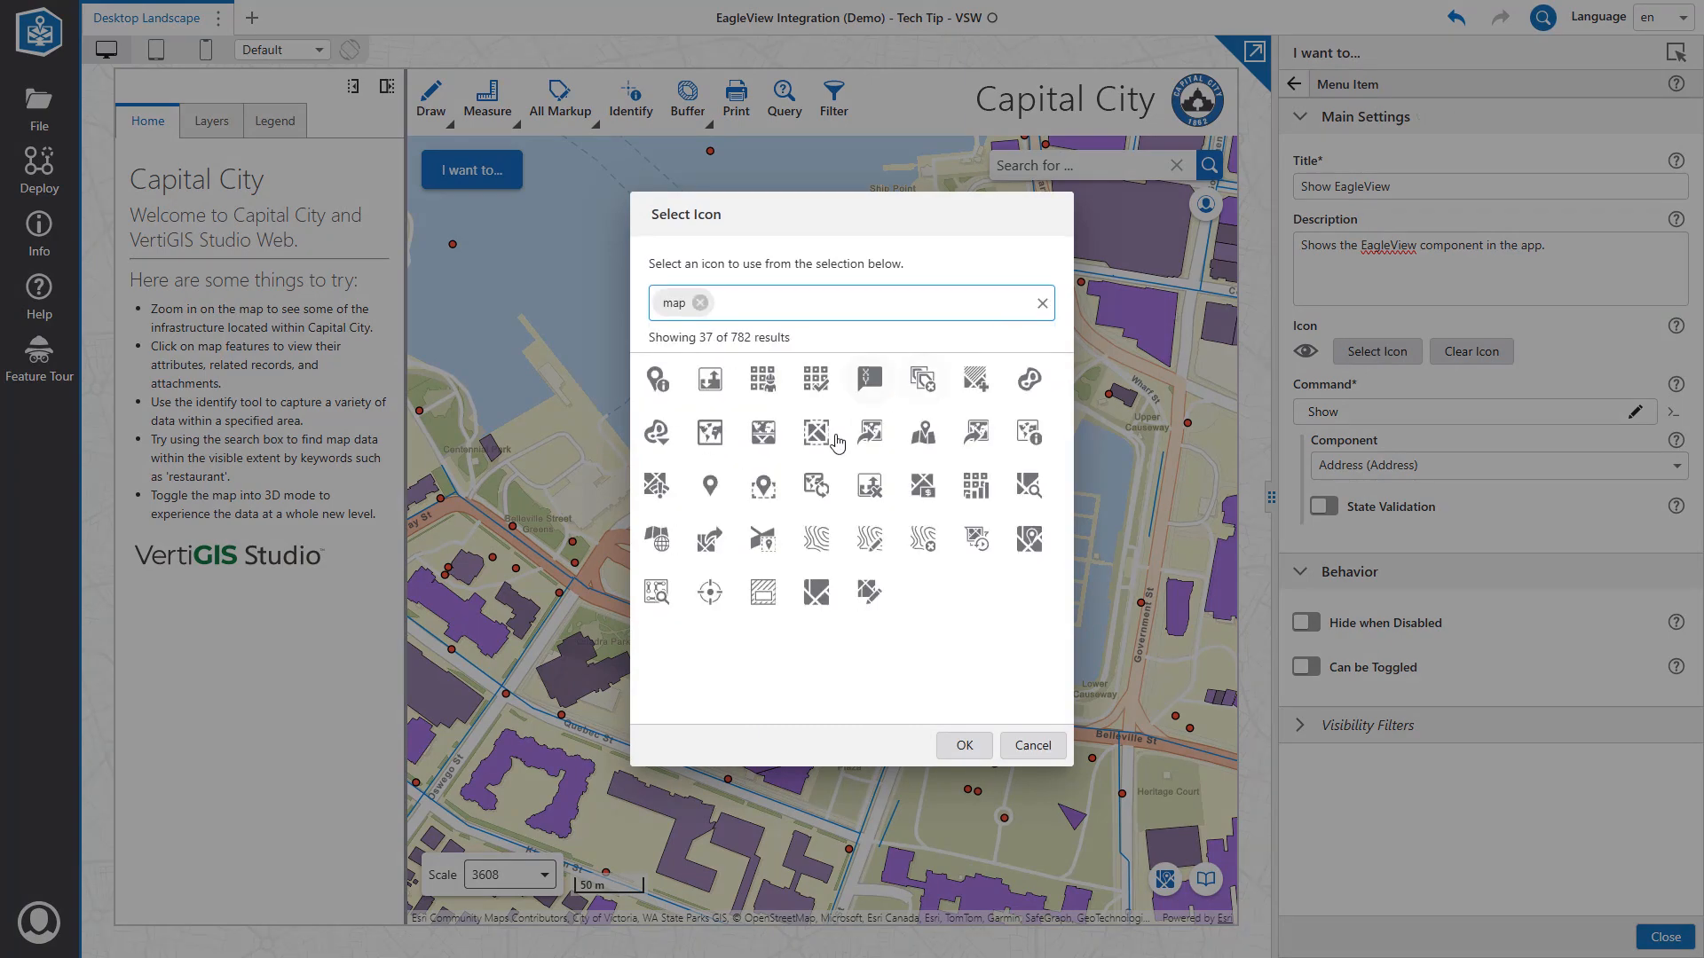
{"action": "left_click", "coordinate": [762, 432]}
{"action": "left_click", "coordinate": [963, 745]}
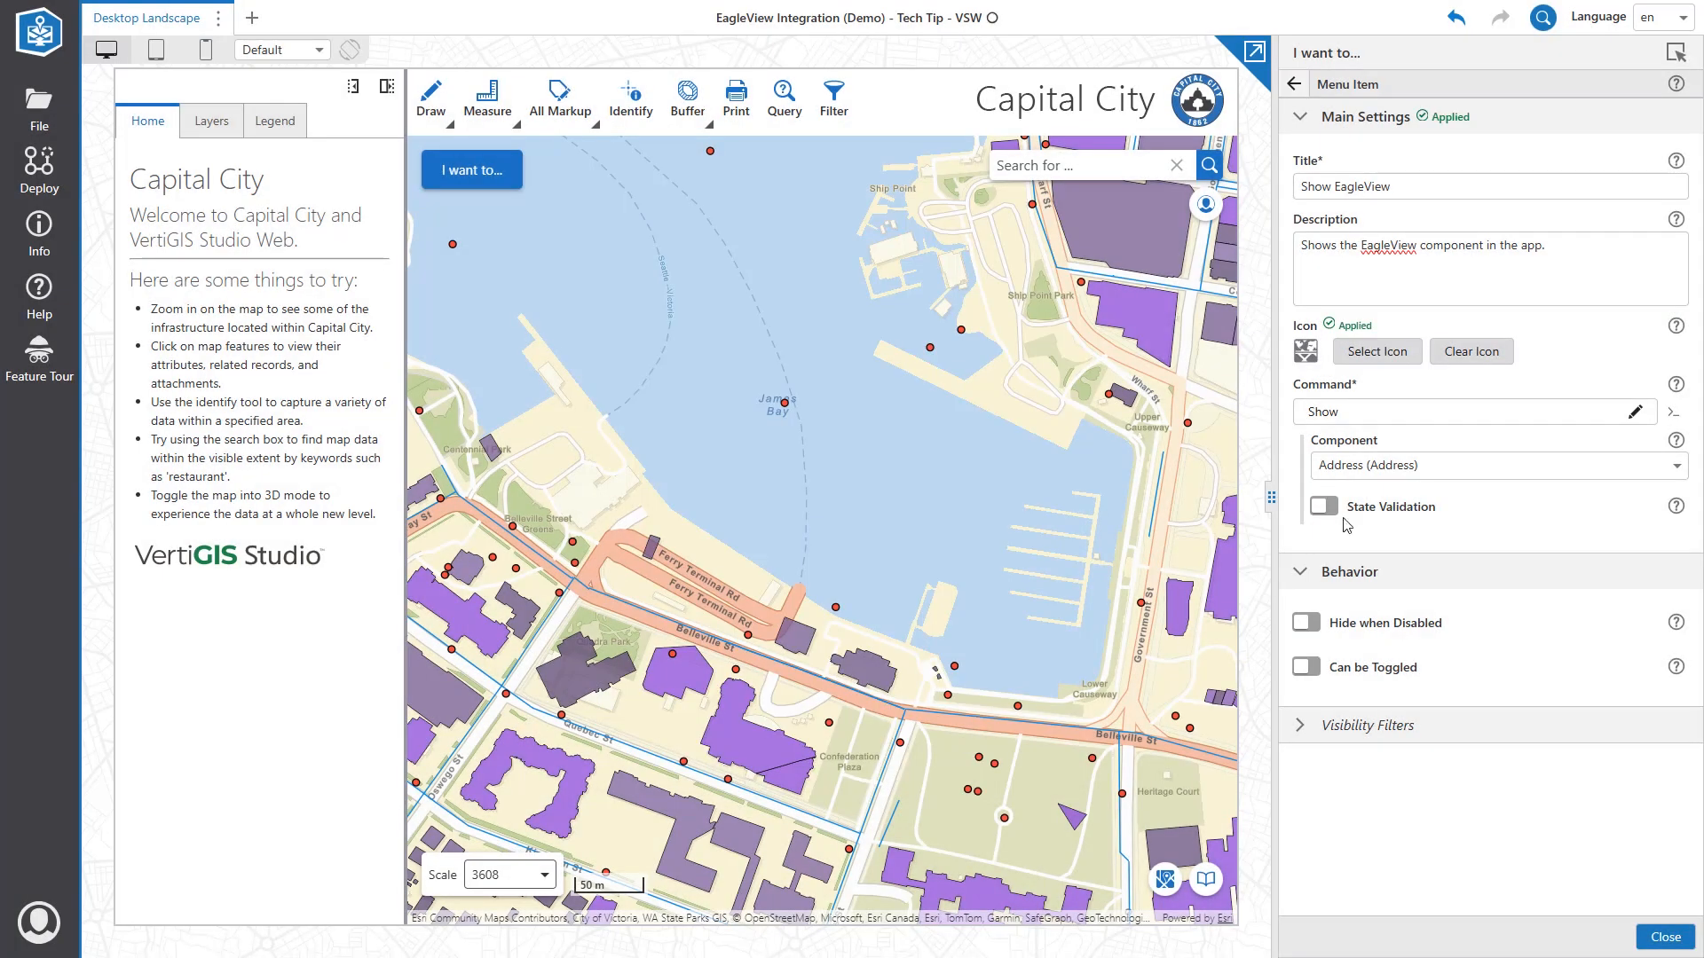
Make the item show EagleView Panel (Panel) and return to the components tree.
{"action": "left_click", "coordinate": [1411, 470]}
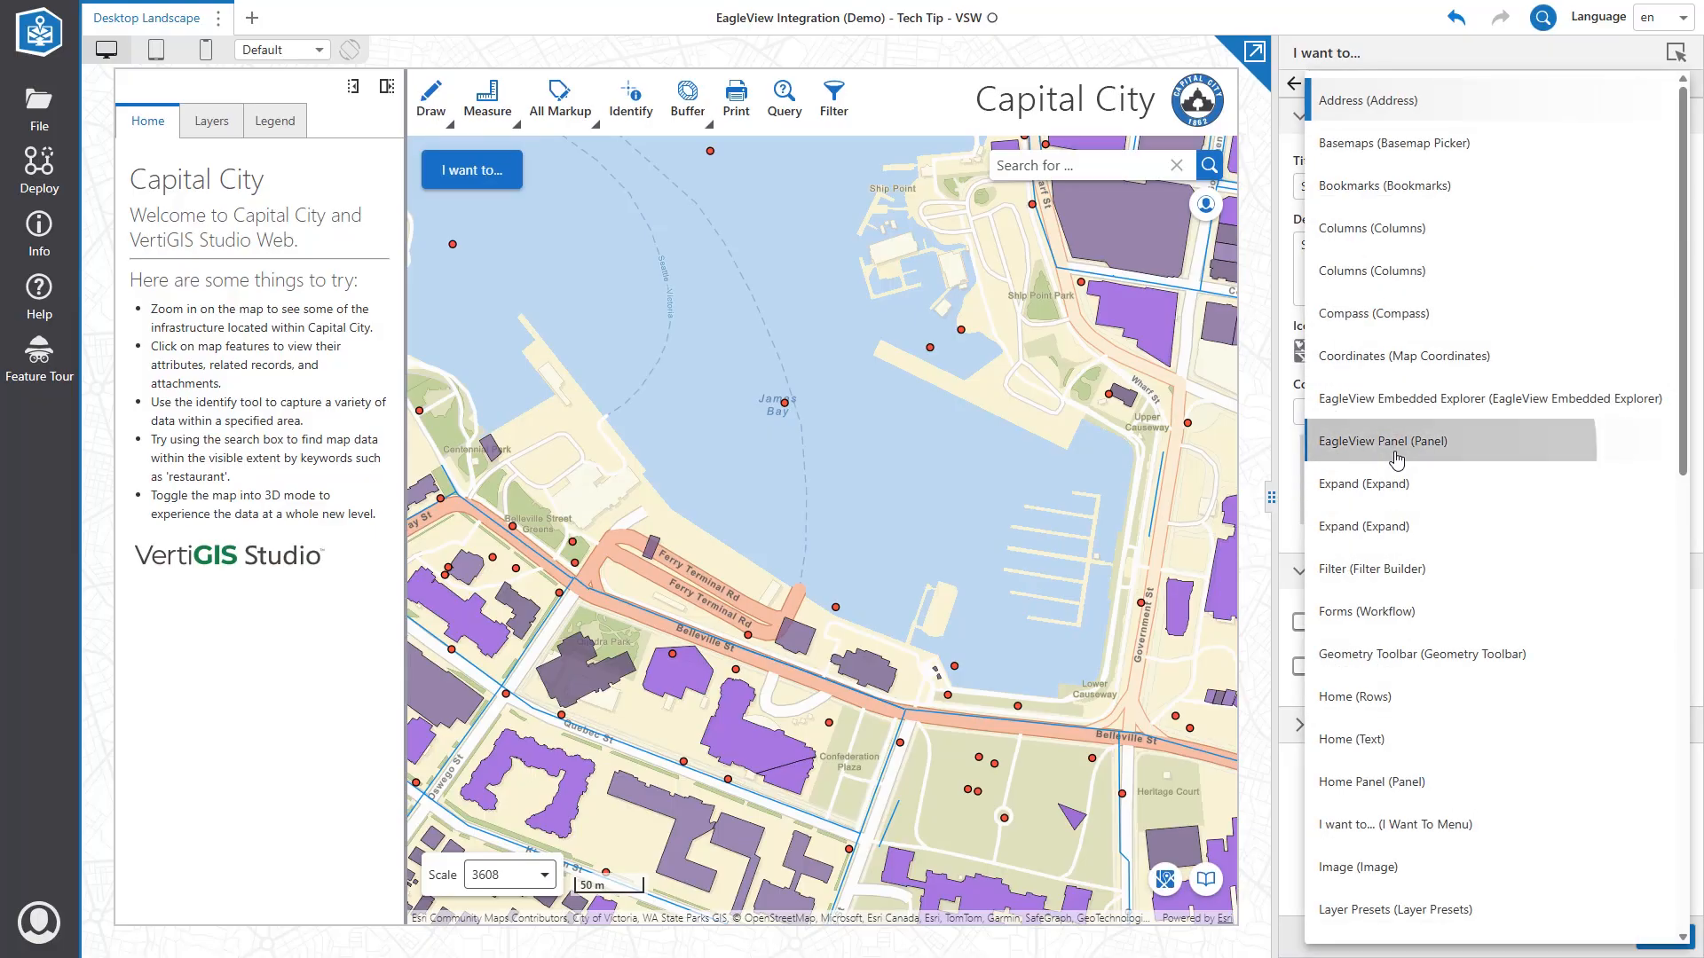
{"action": "left_click", "coordinate": [1395, 458]}
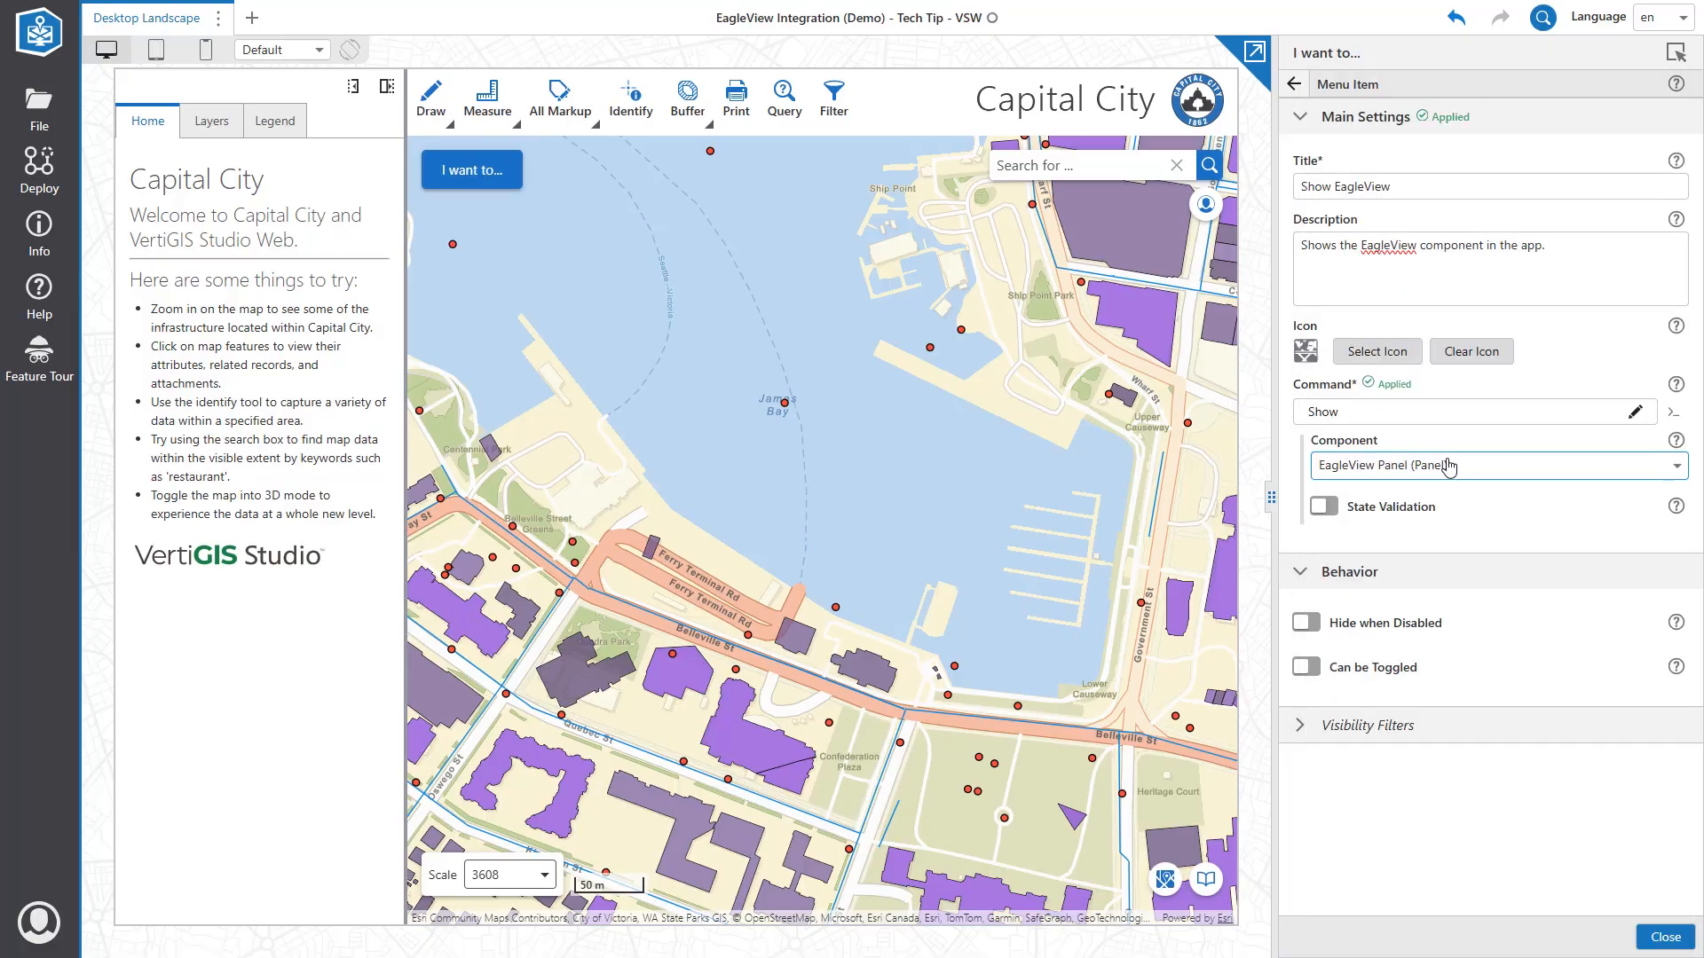
{"action": "left_click", "coordinate": [1294, 83]}
{"action": "left_click", "coordinate": [1300, 88]}
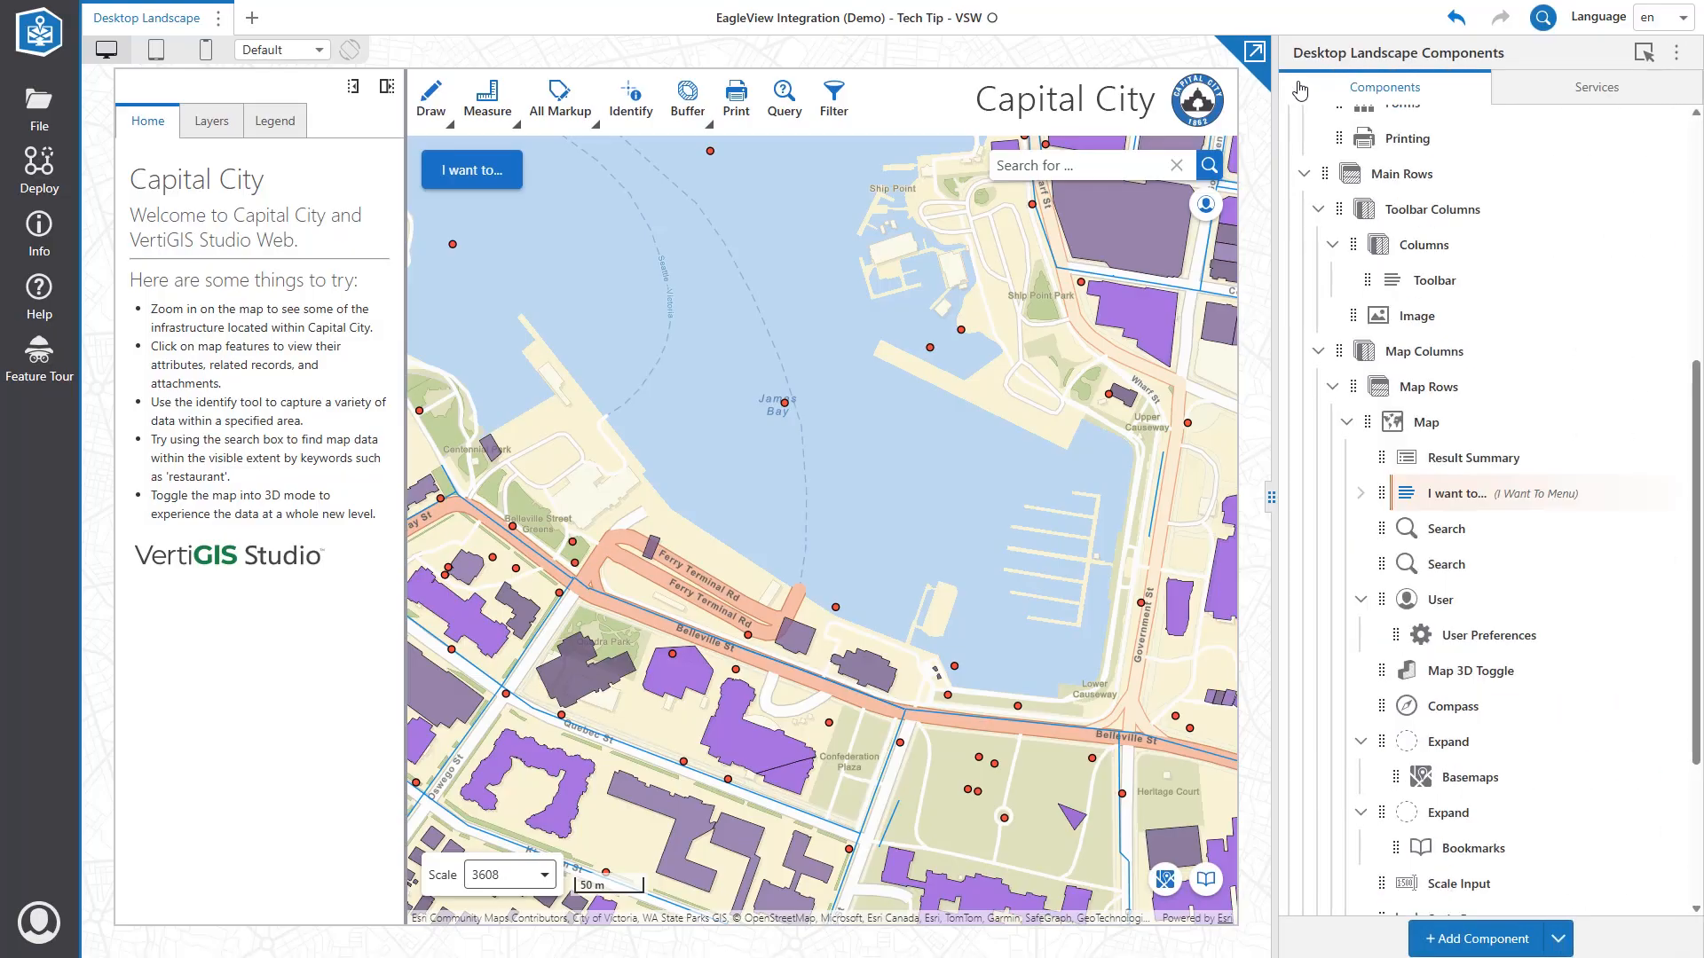
Show the EagleView panel from the app's I want to menu and collapse the Home panel.
{"action": "left_click", "coordinate": [477, 172]}
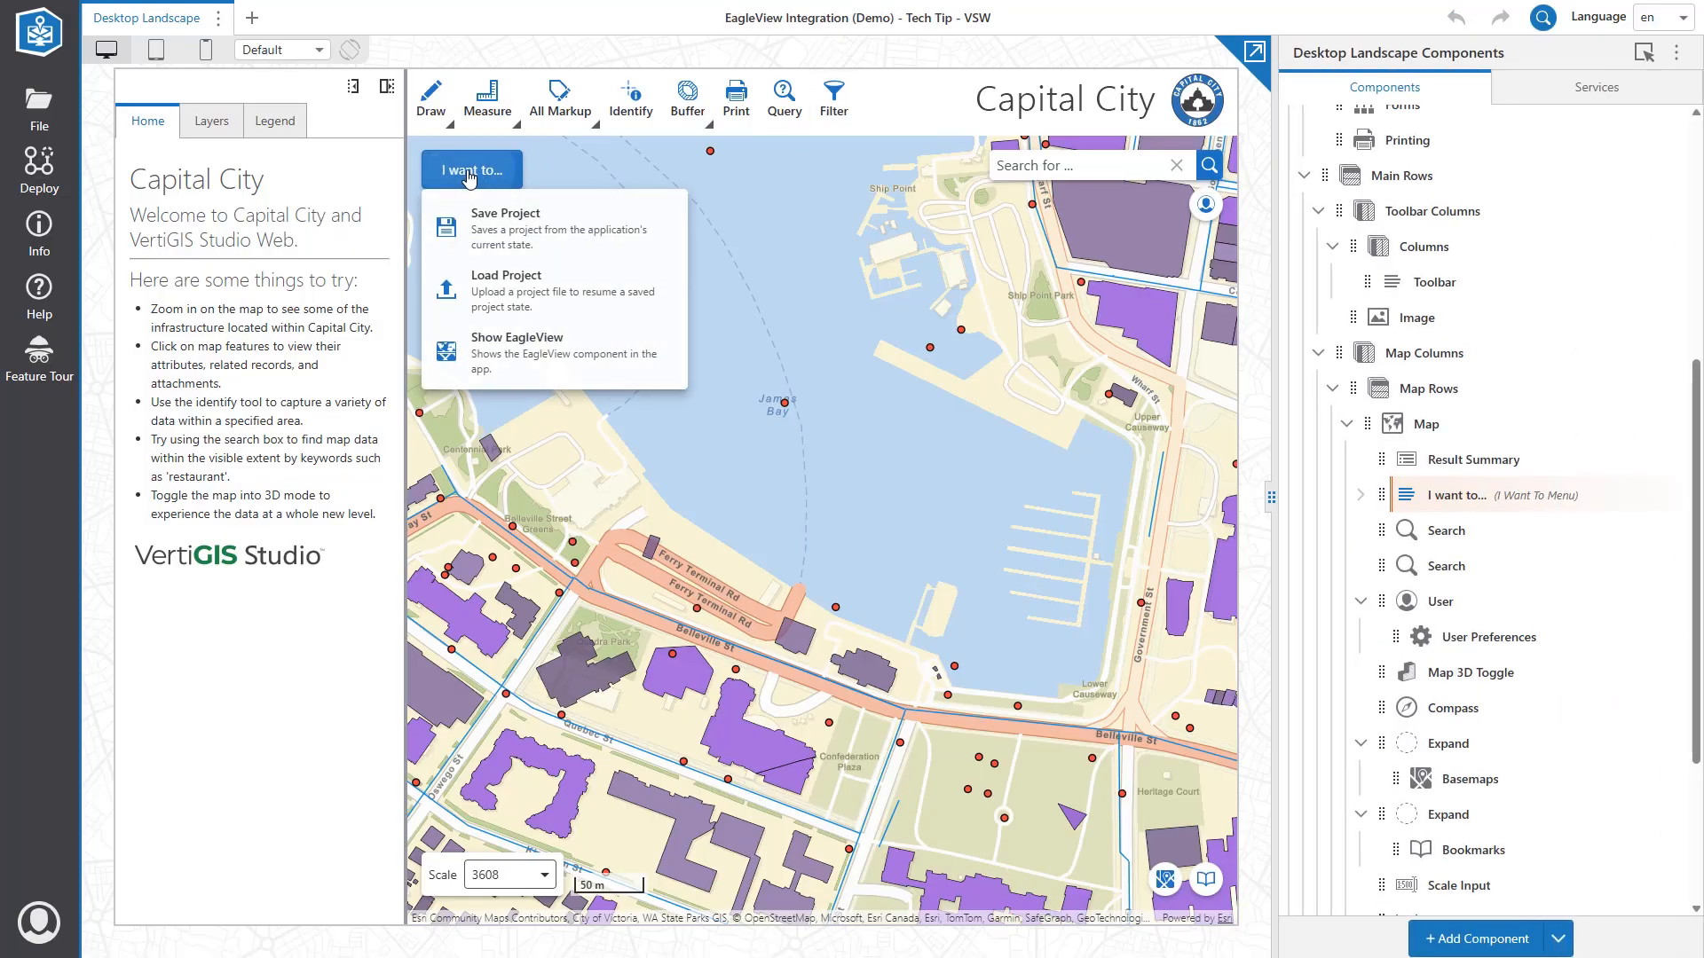
{"action": "left_click", "coordinate": [502, 360]}
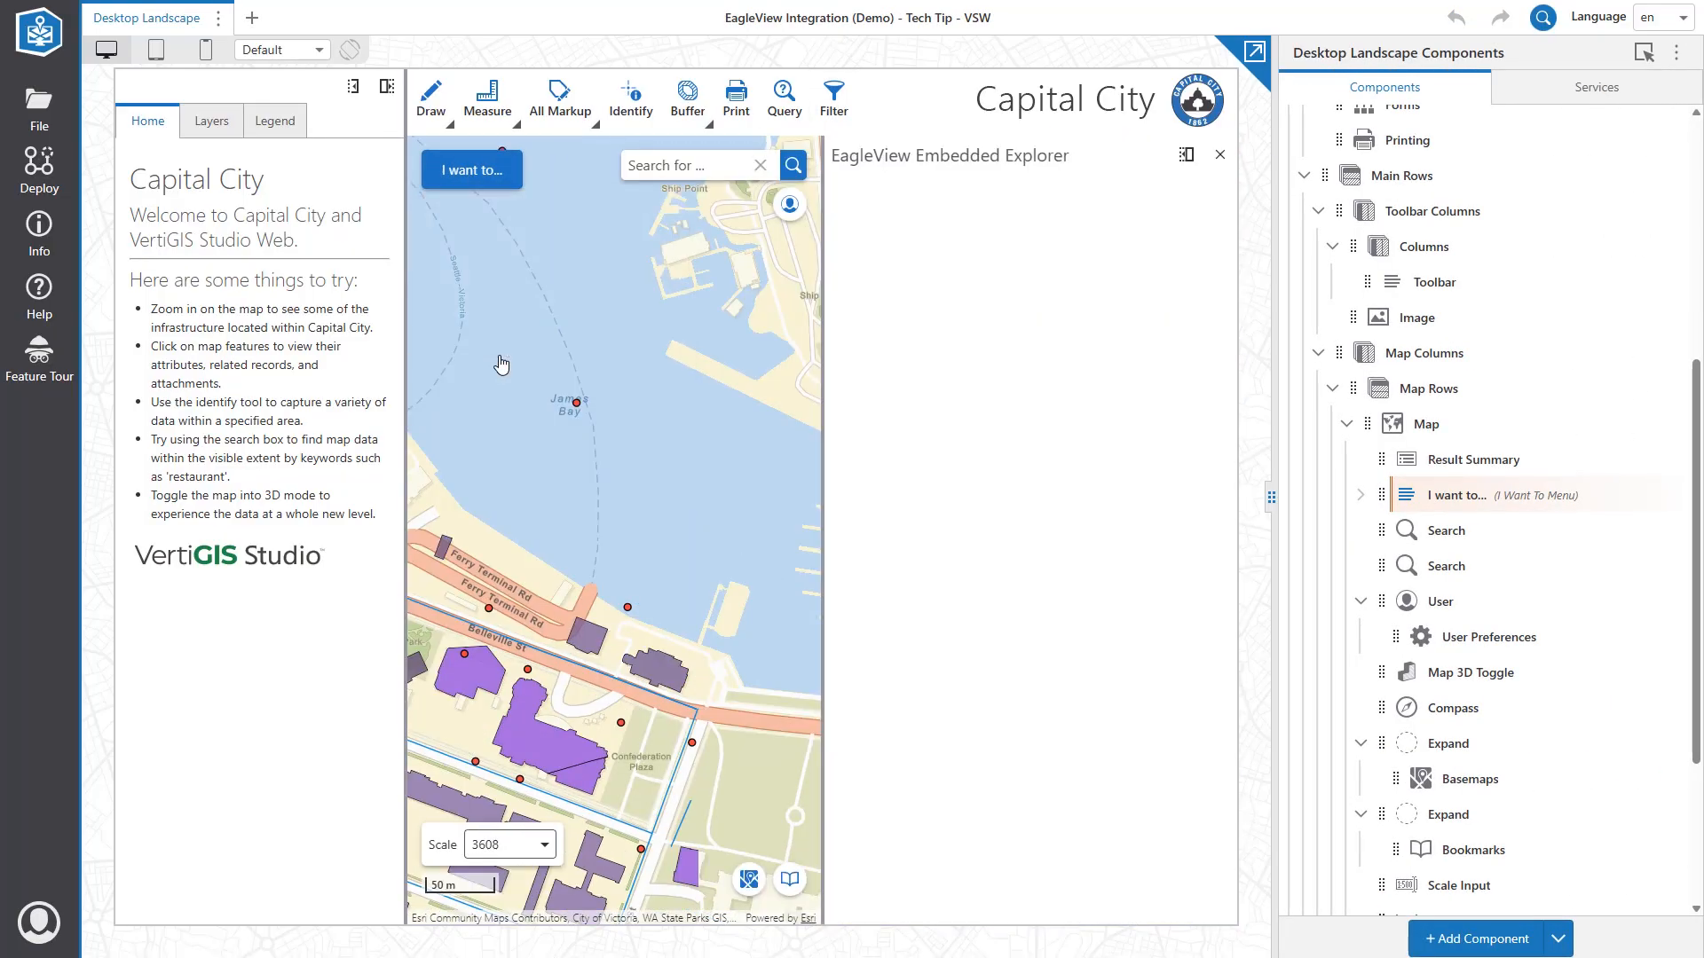
{"action": "left_click", "coordinate": [353, 86]}
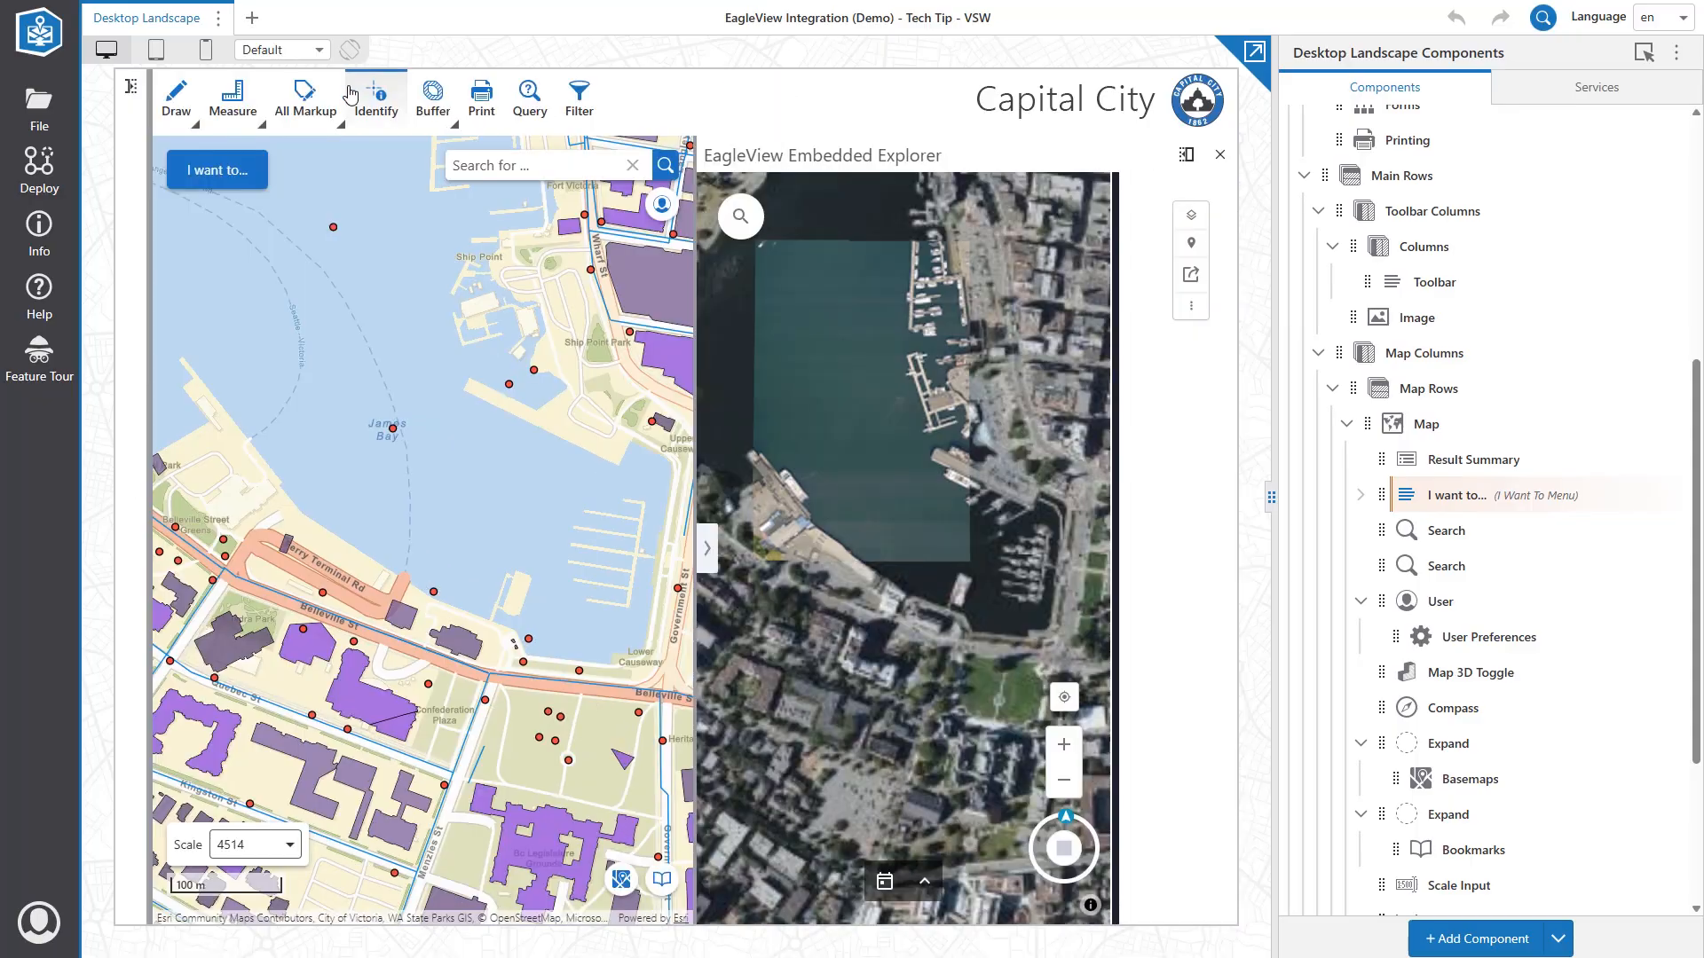
Zoom and pan the EagleView imagery to the legislature, then review the Get Workflow Inputs step.
{"action": "left_click", "coordinate": [1194, 750]}
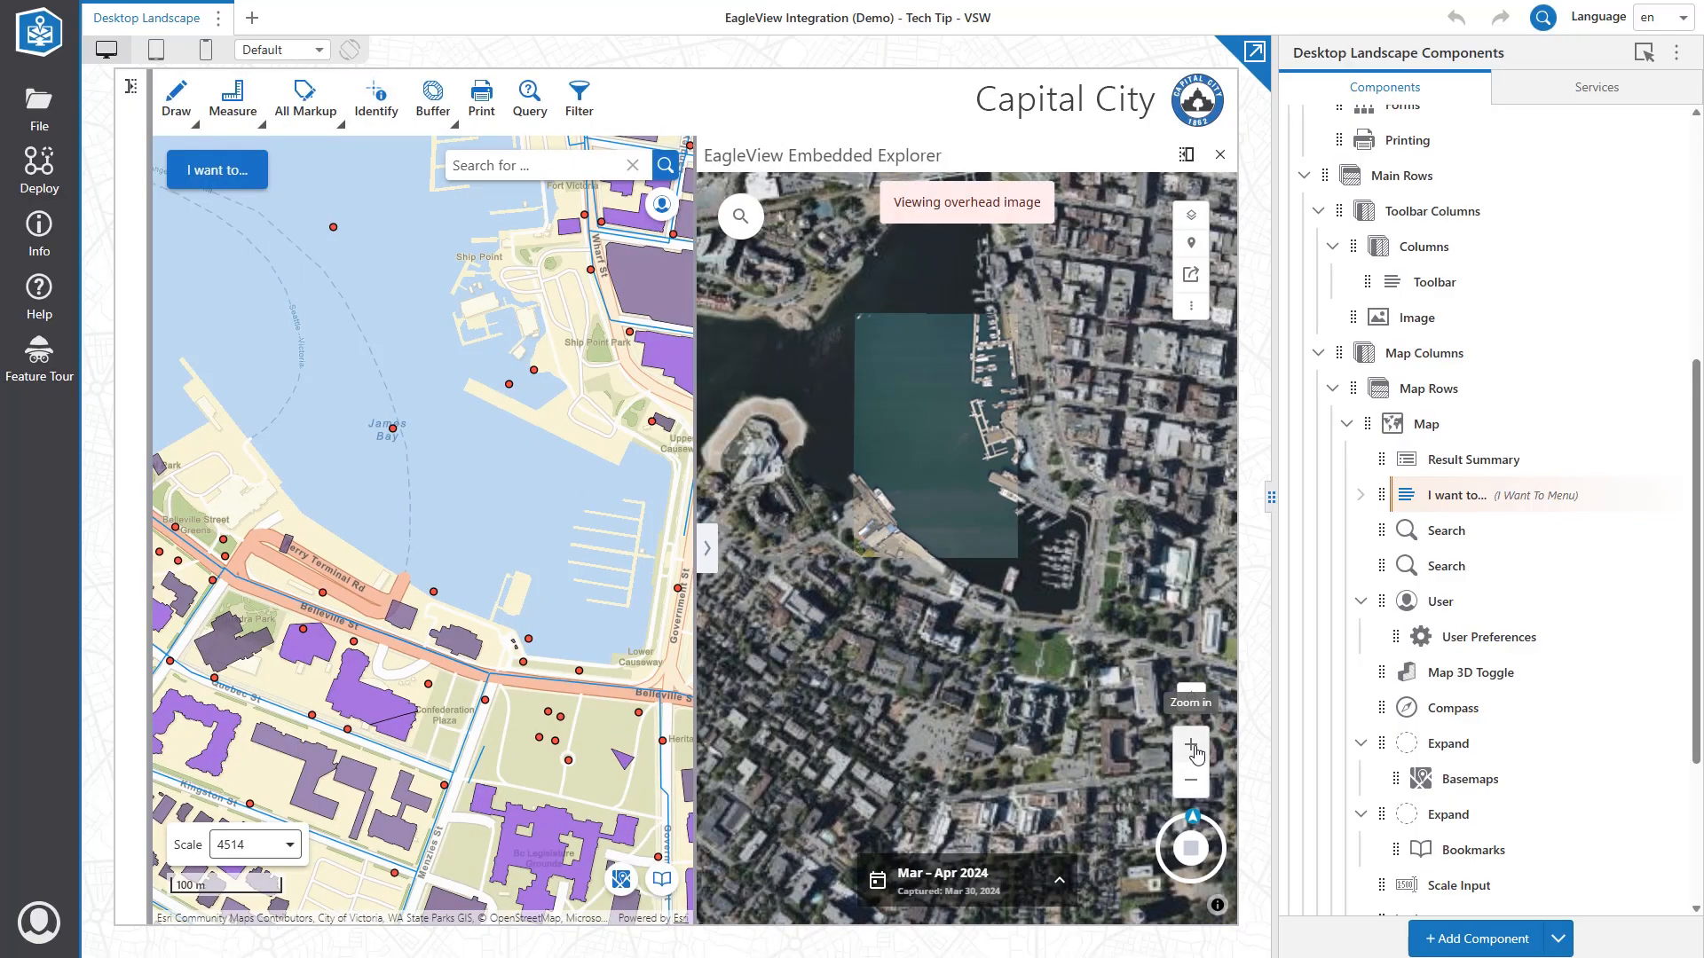
{"action": "left_click", "coordinate": [1193, 750]}
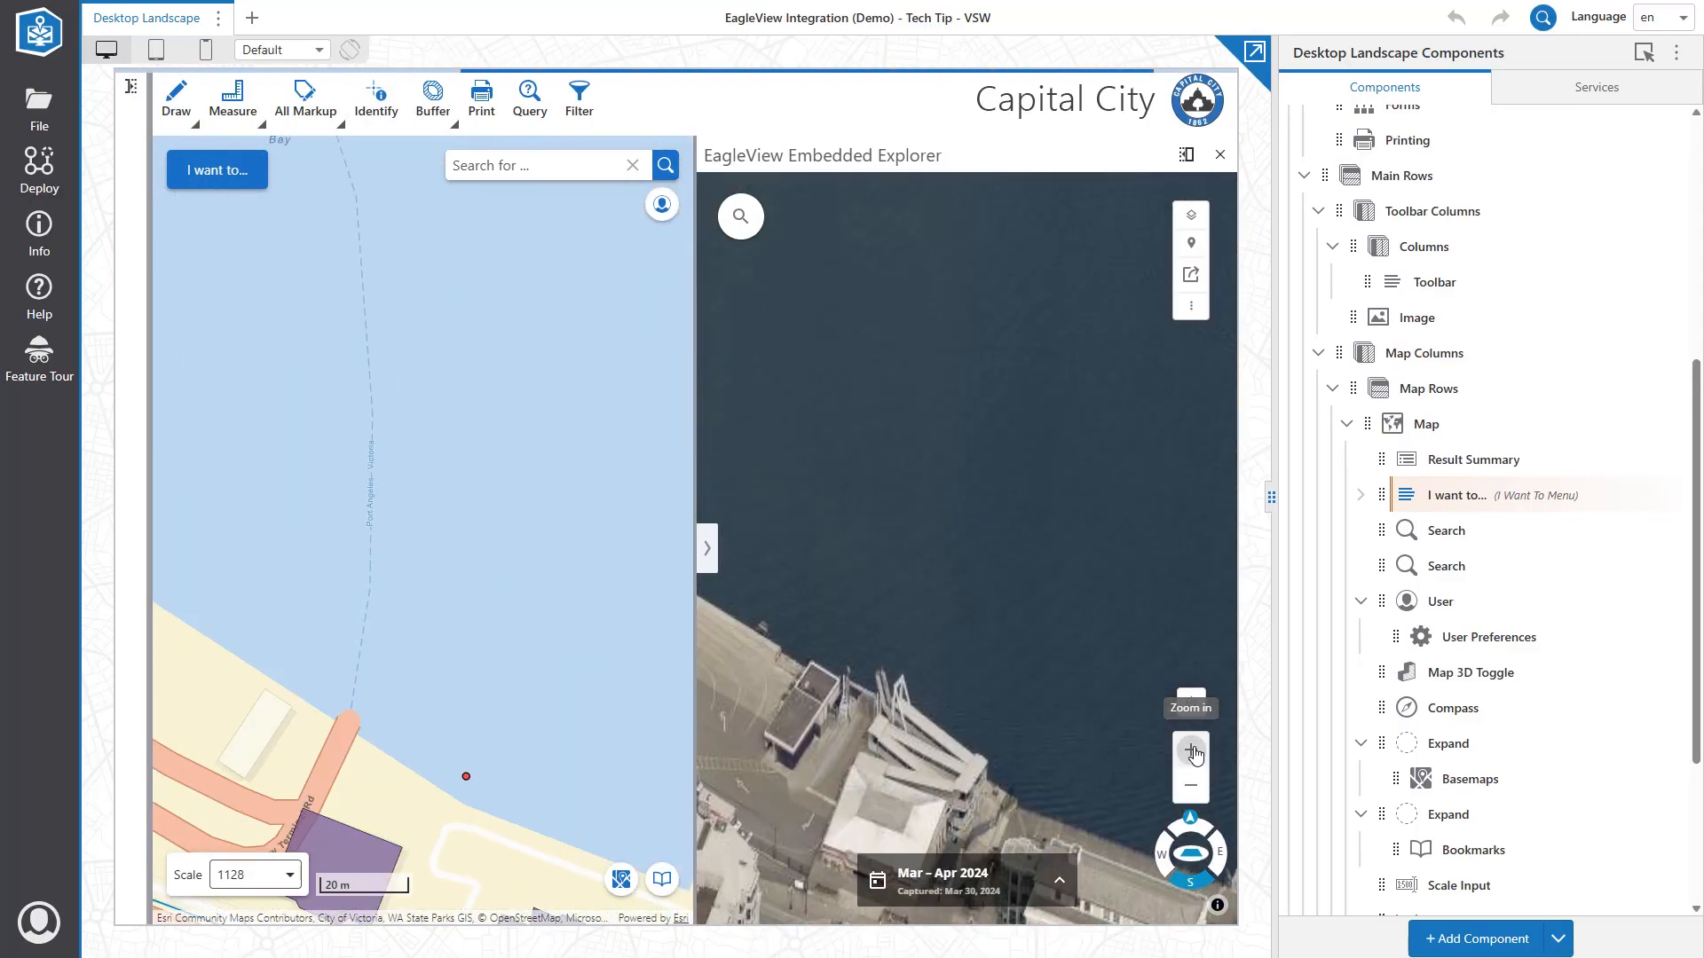
{"action": "left_click", "coordinate": [1188, 760]}
{"action": "left_click_drag", "start_coordinate": [1003, 798], "coordinate": [966, 541]}
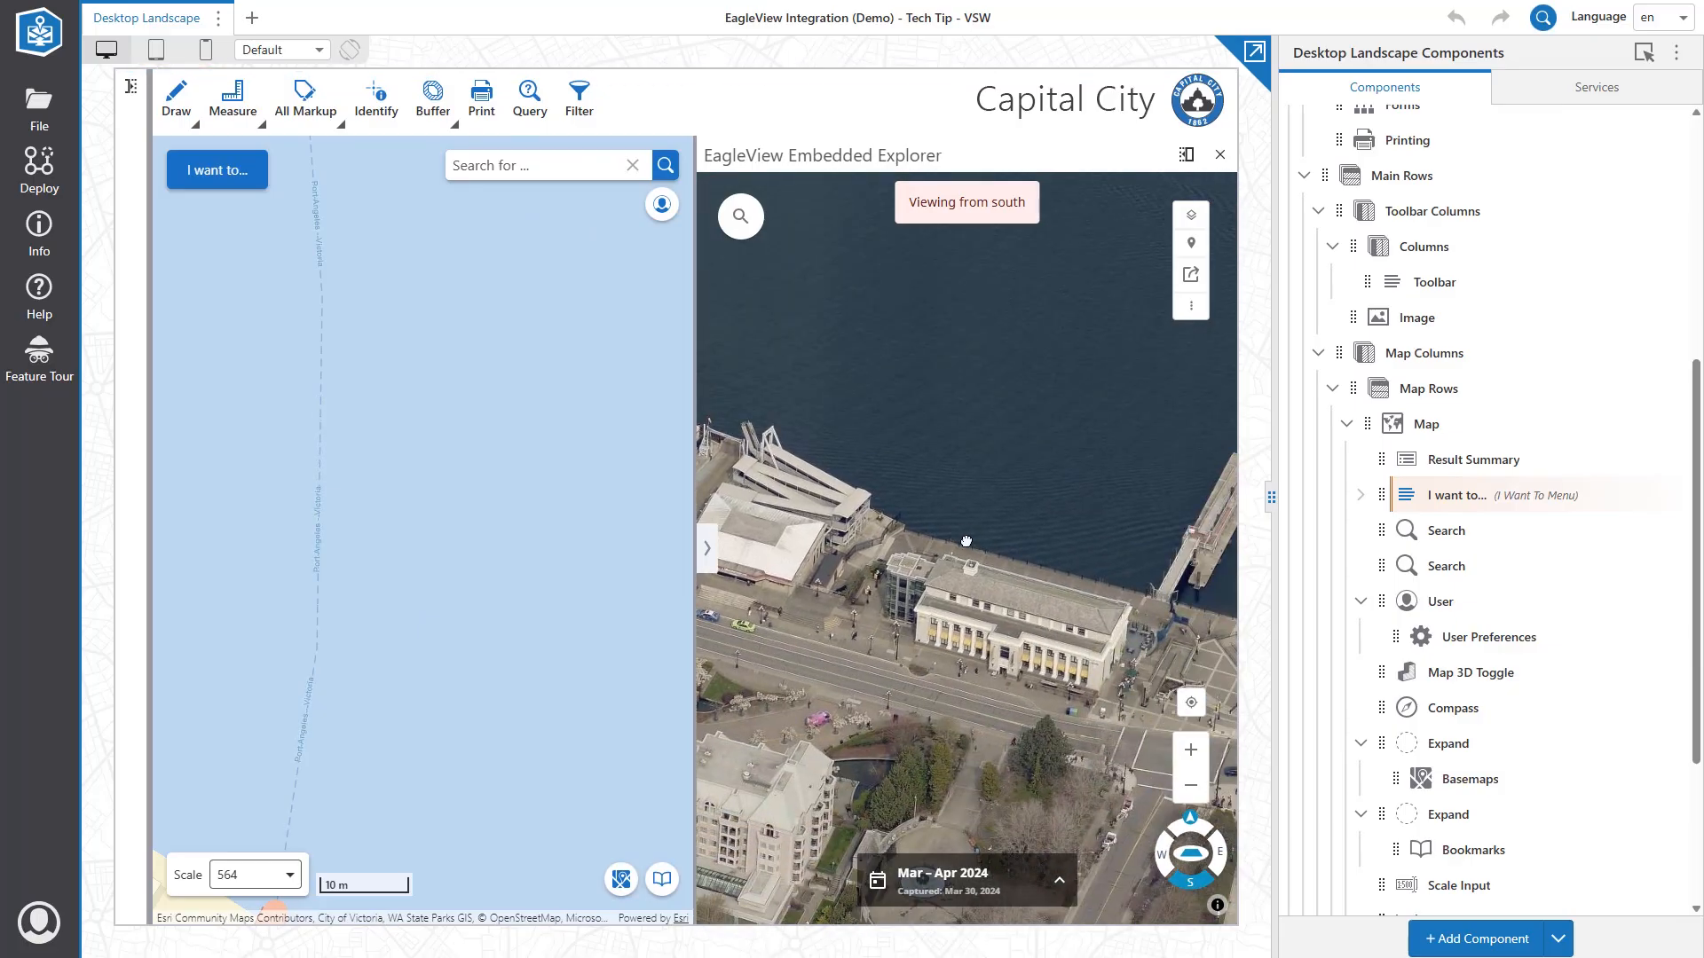
{"action": "left_click_drag", "start_coordinate": [1051, 765], "coordinate": [781, 417]}
{"action": "left_click_drag", "start_coordinate": [1064, 684], "coordinate": [874, 323]}
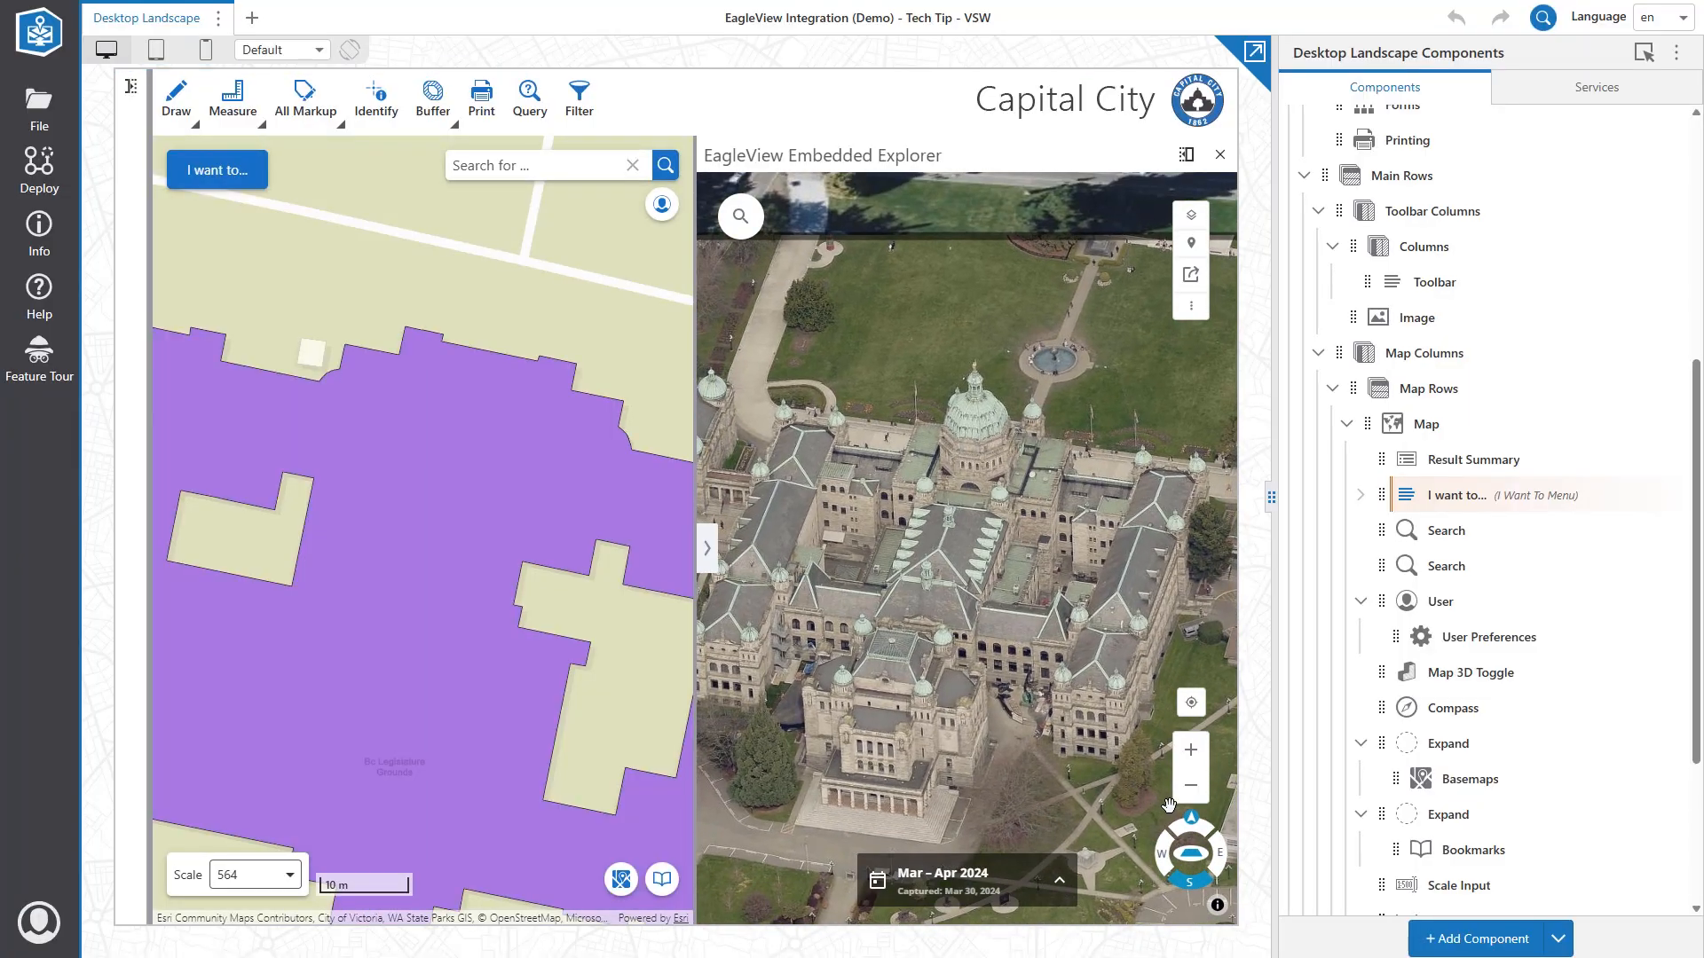
{"action": "left_click", "coordinate": [1192, 788]}
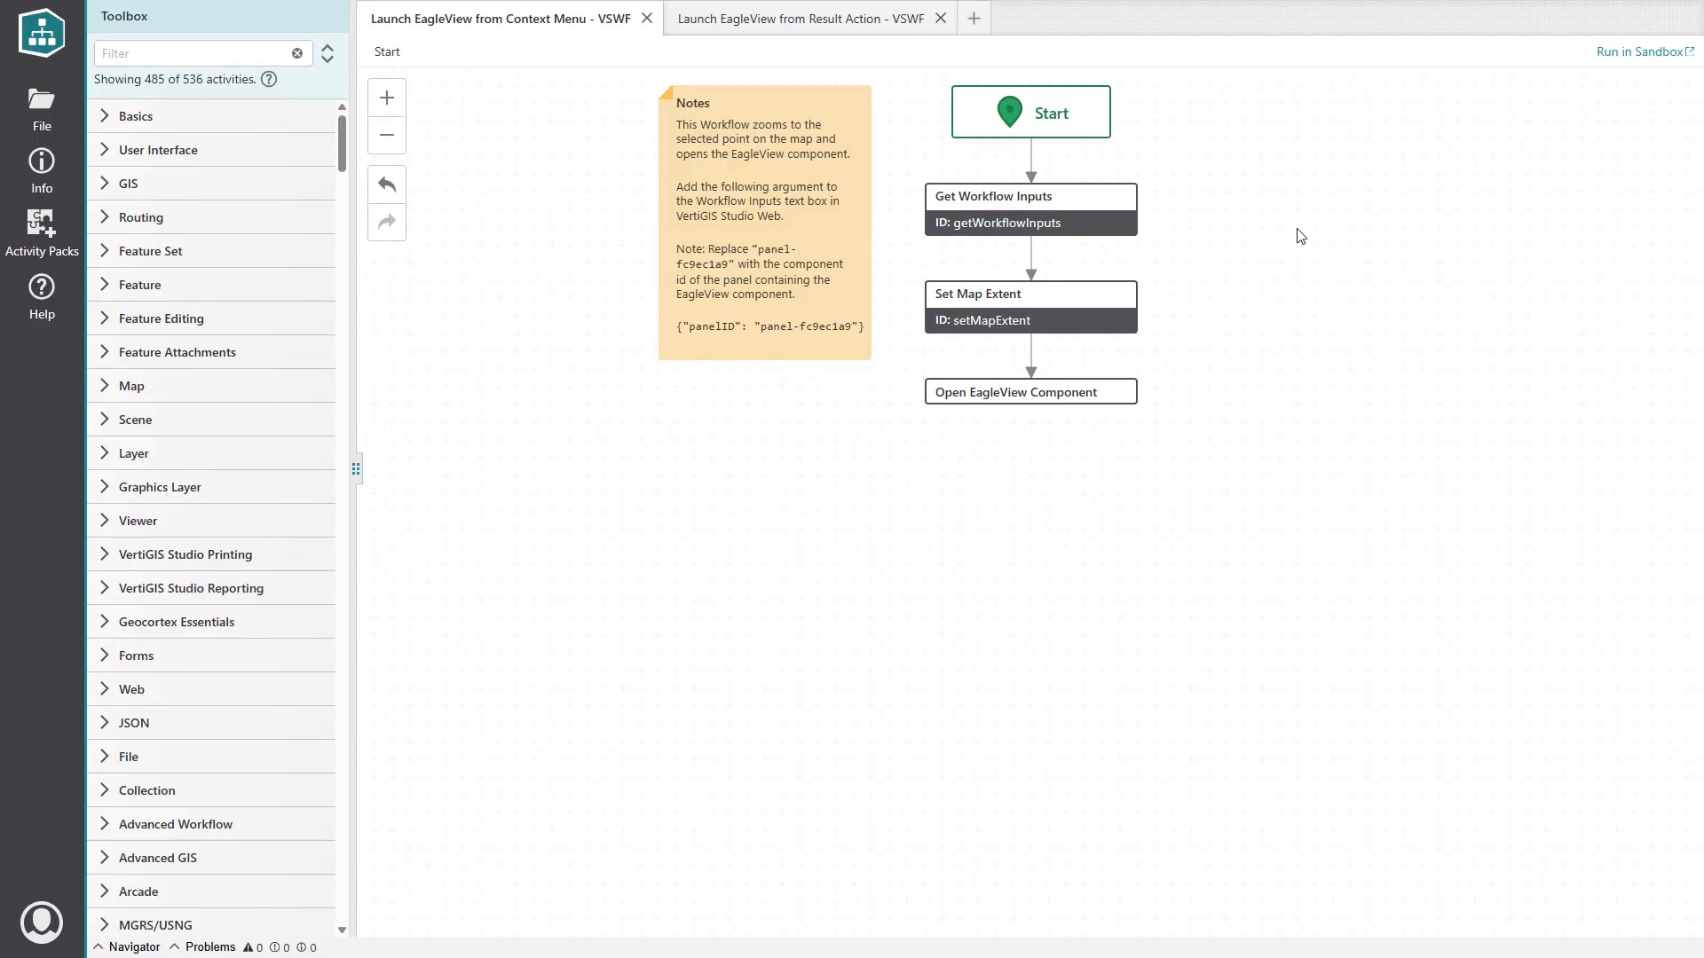
{"action": "left_click", "coordinate": [1055, 229]}
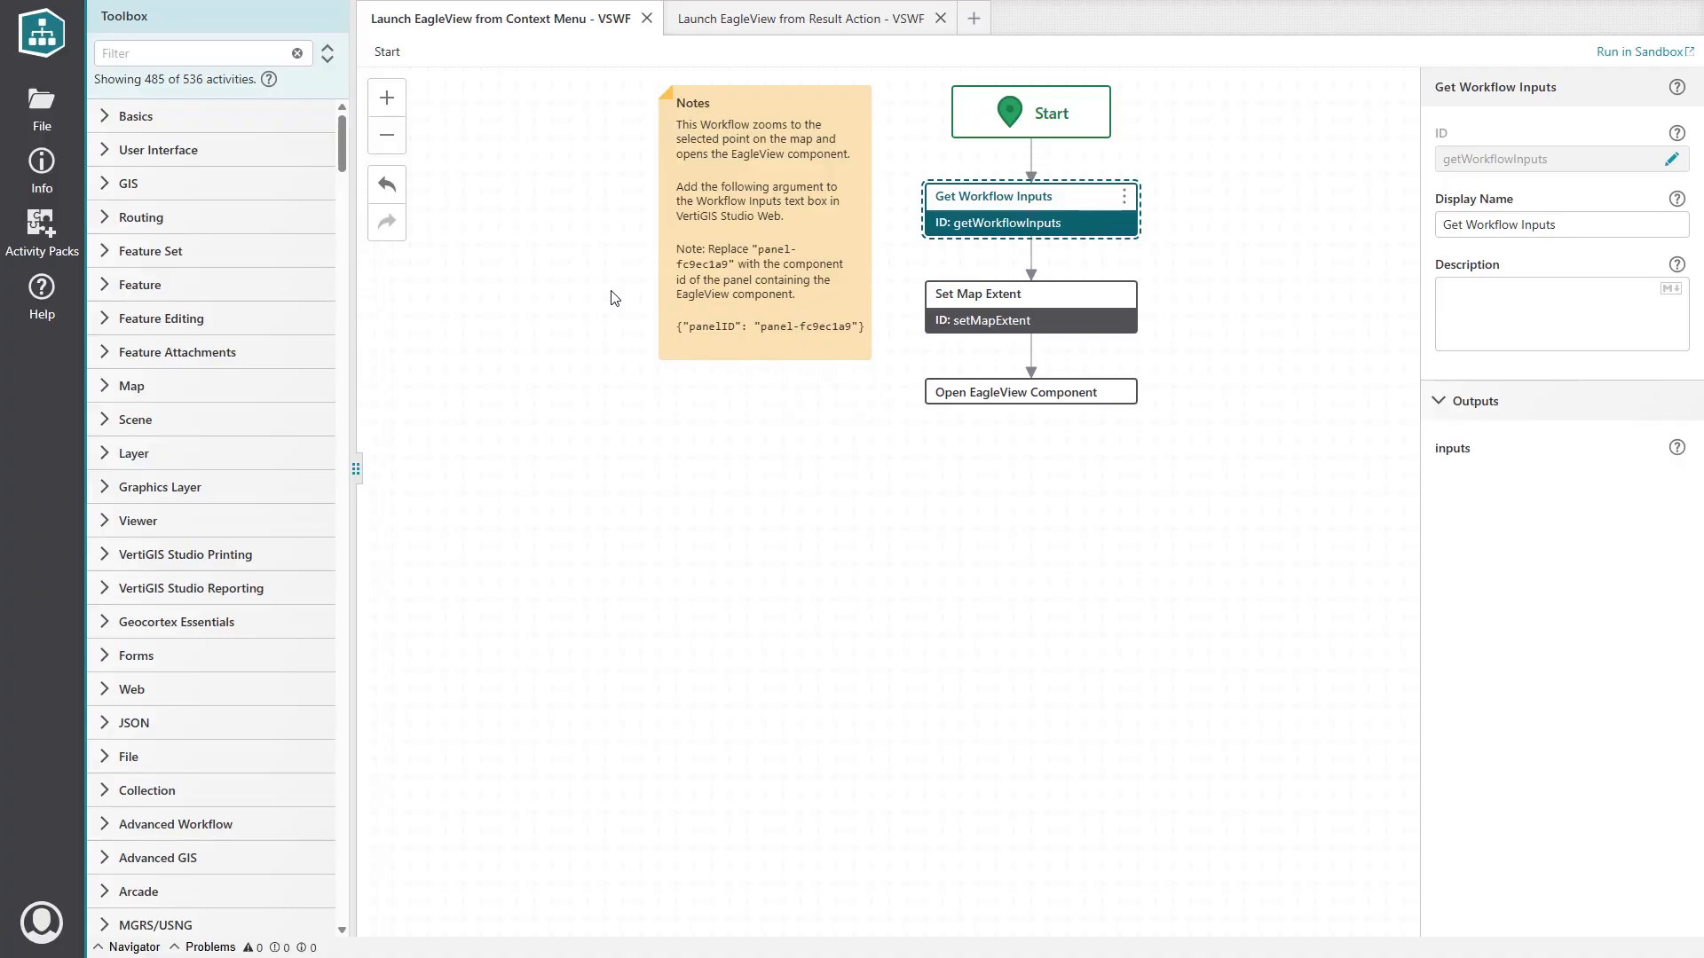
{"action": "key", "text": "alt+Tab"}
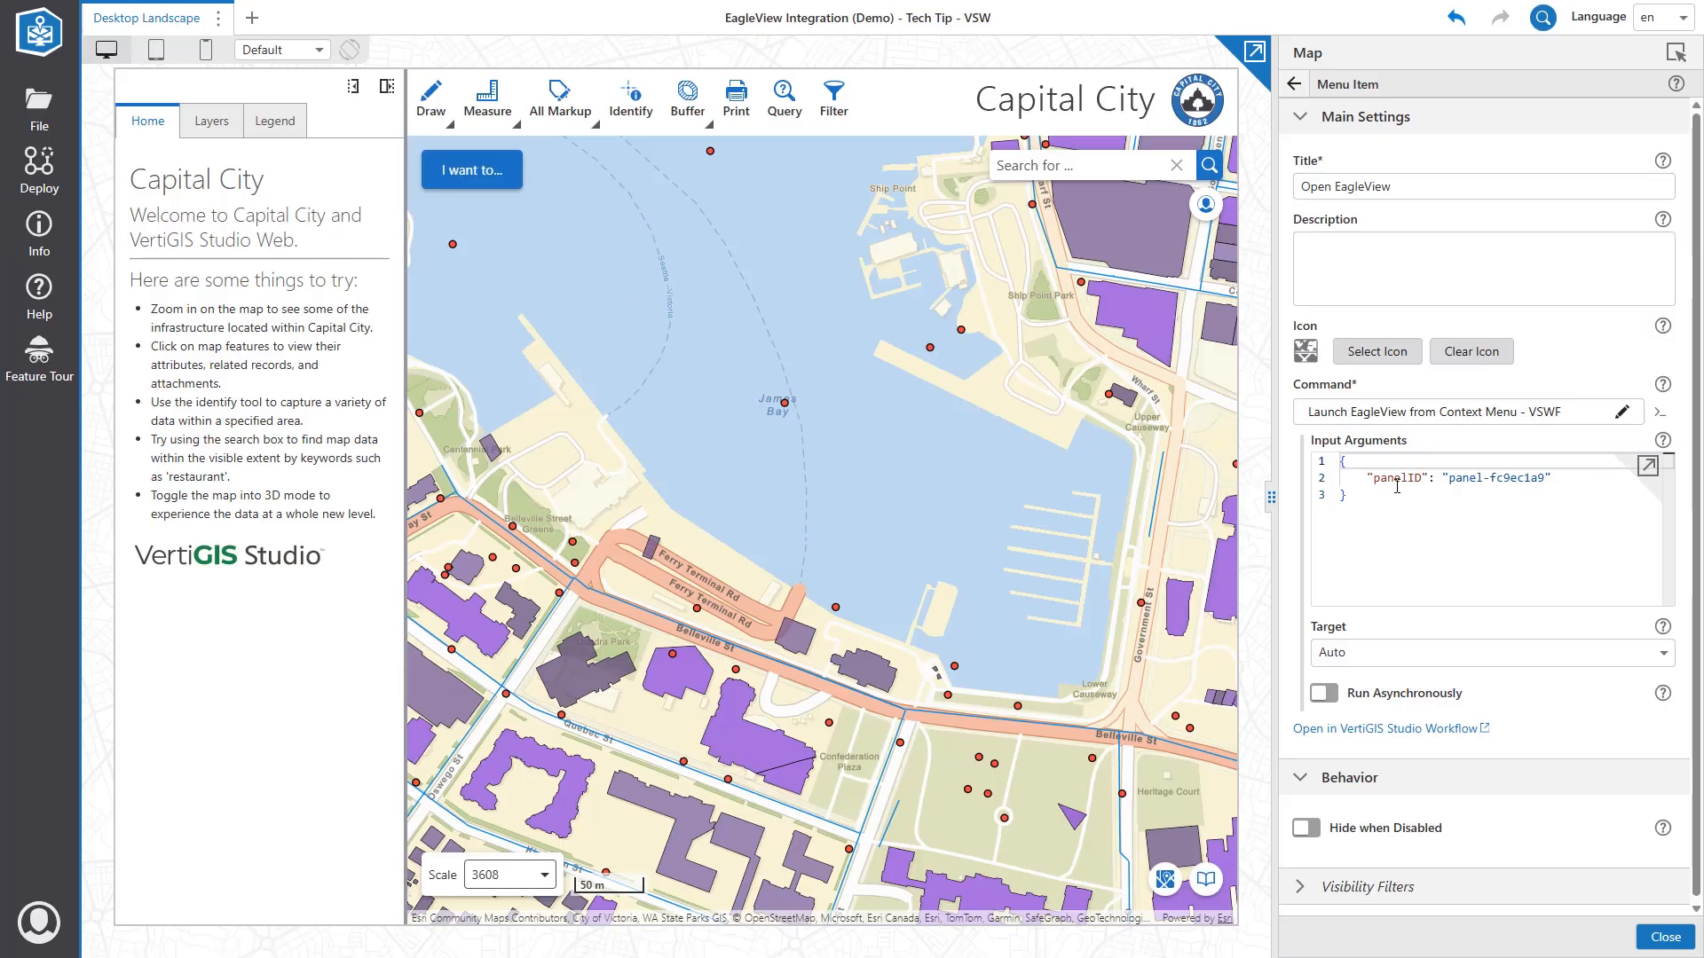
Review the Open EagleView item's input arguments JSON, then return to the components tree.
{"action": "left_click", "coordinate": [1374, 512]}
{"action": "left_click", "coordinate": [1336, 465], "text": "shift"}
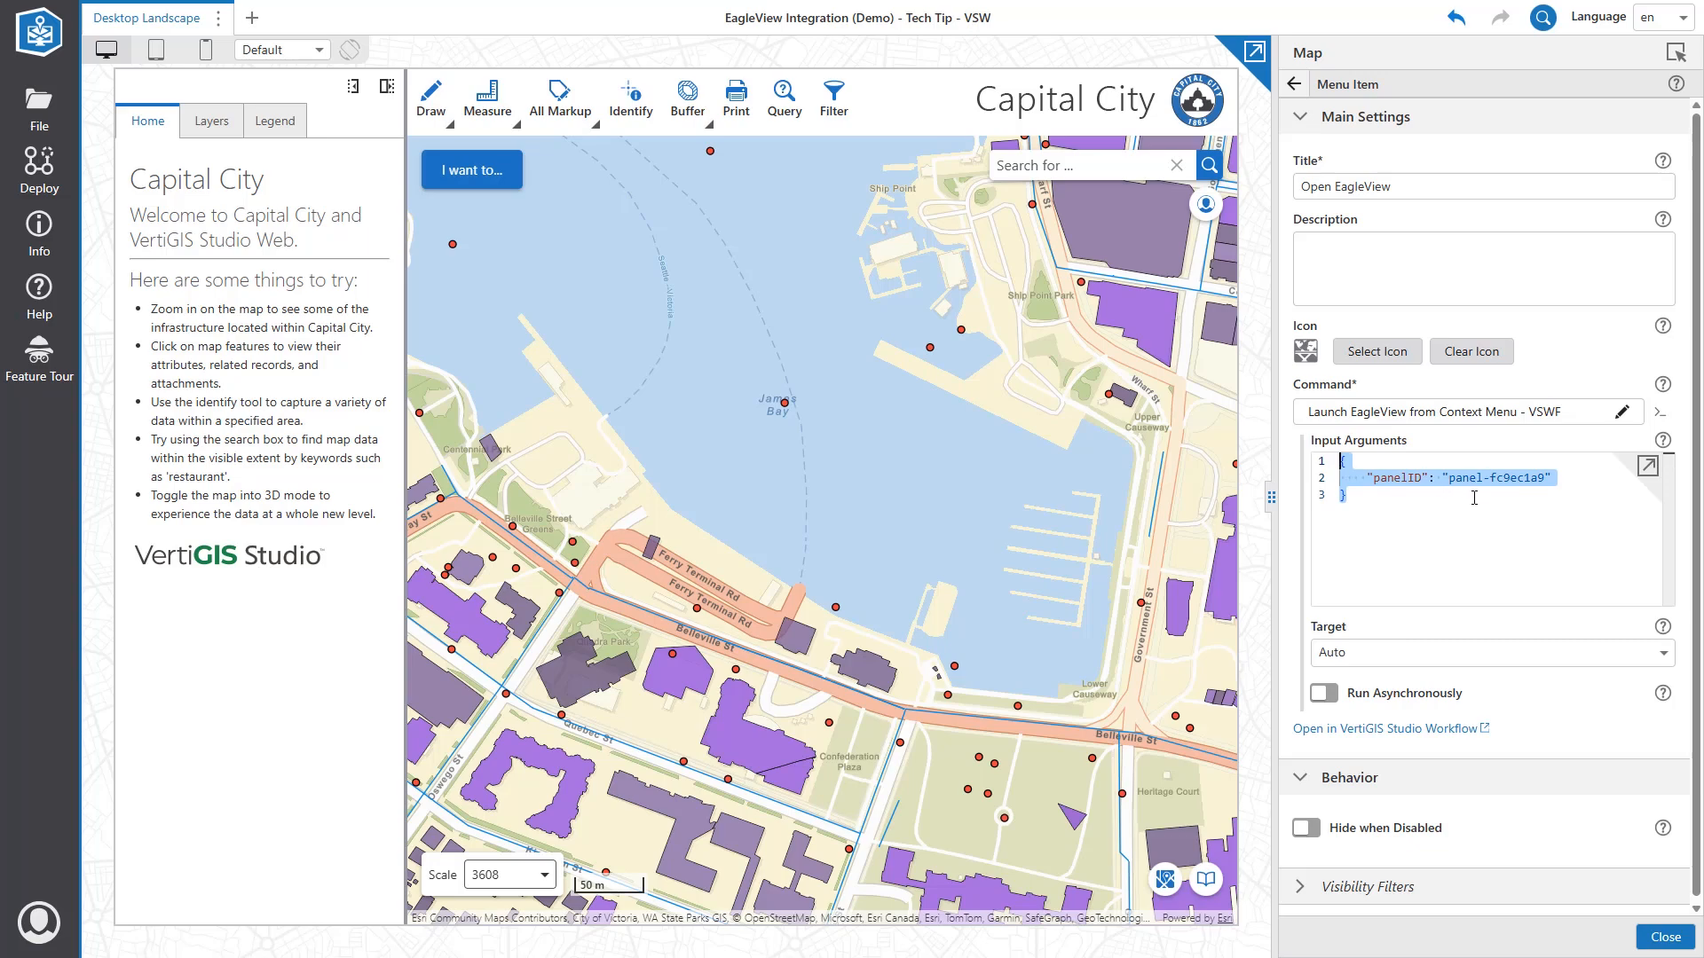
{"action": "left_click", "coordinate": [1470, 555]}
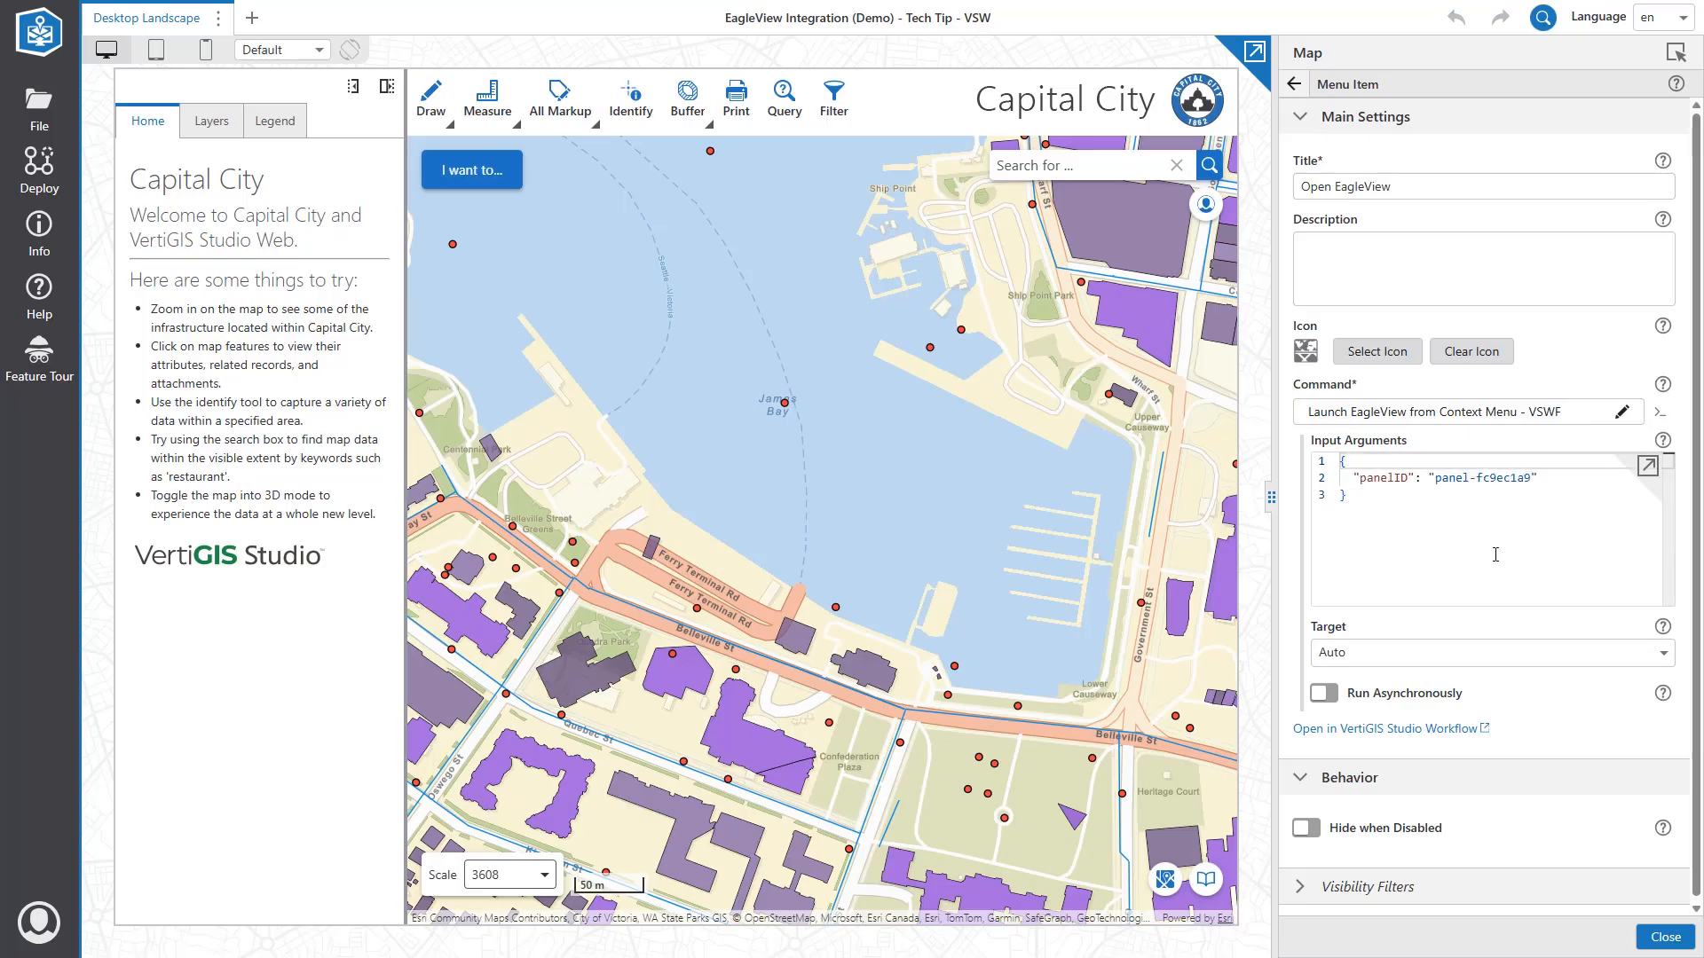
{"action": "left_click", "coordinate": [1295, 91]}
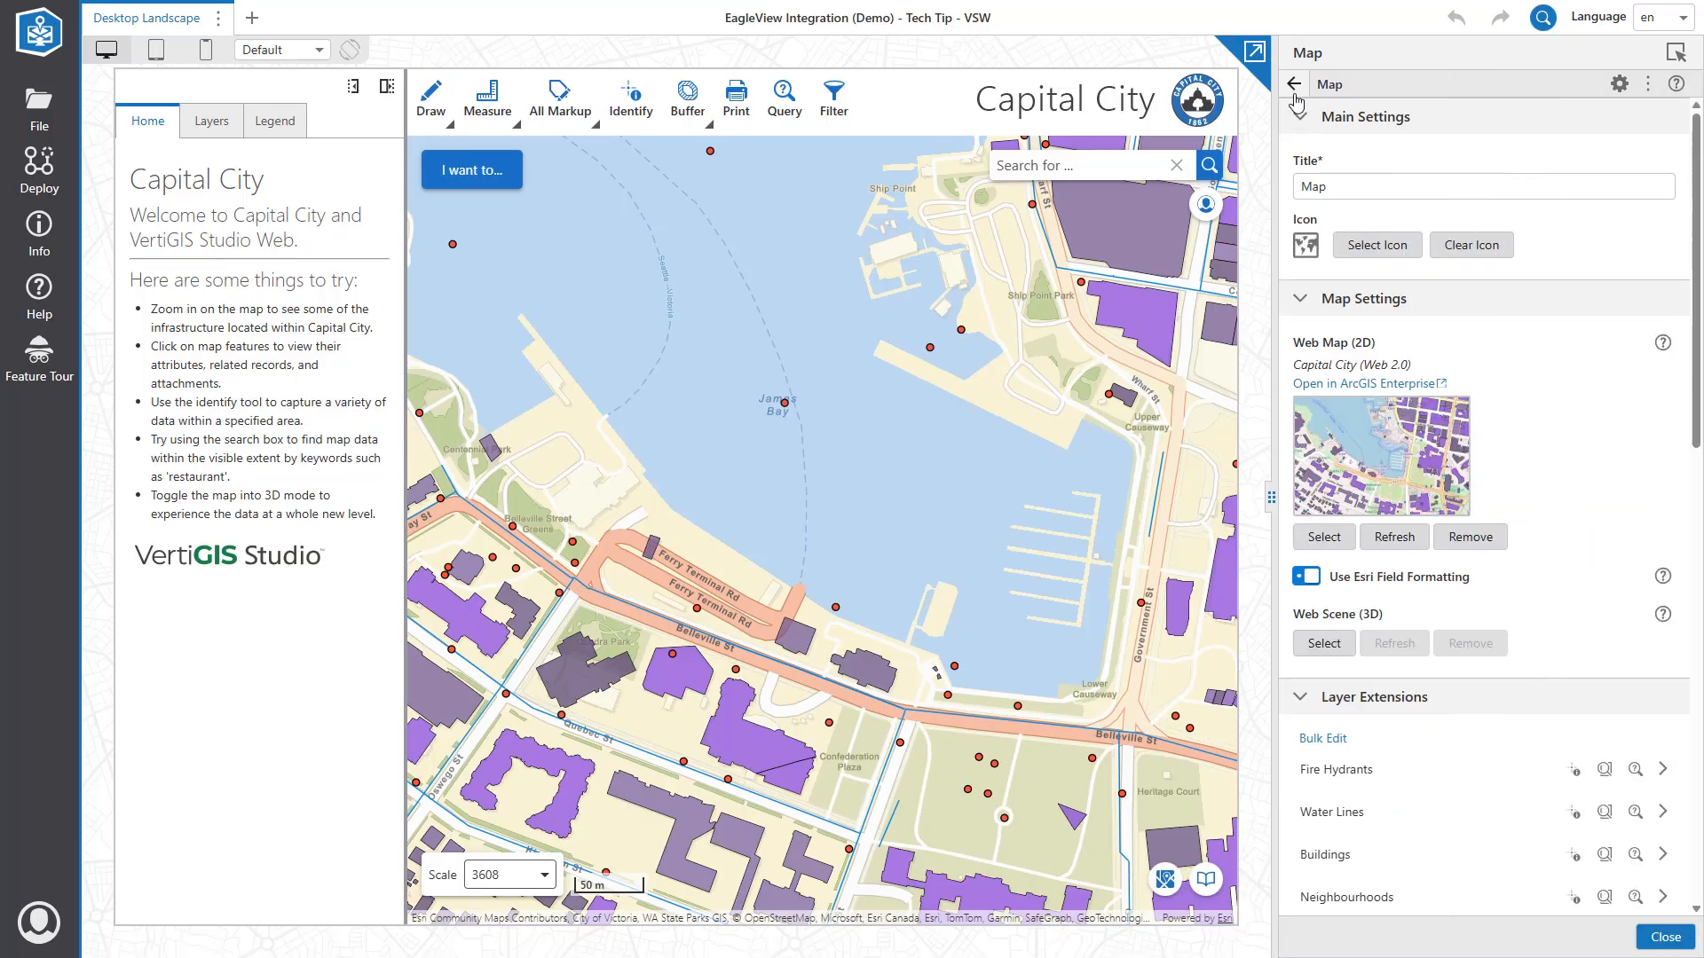
{"action": "left_click", "coordinate": [1295, 91]}
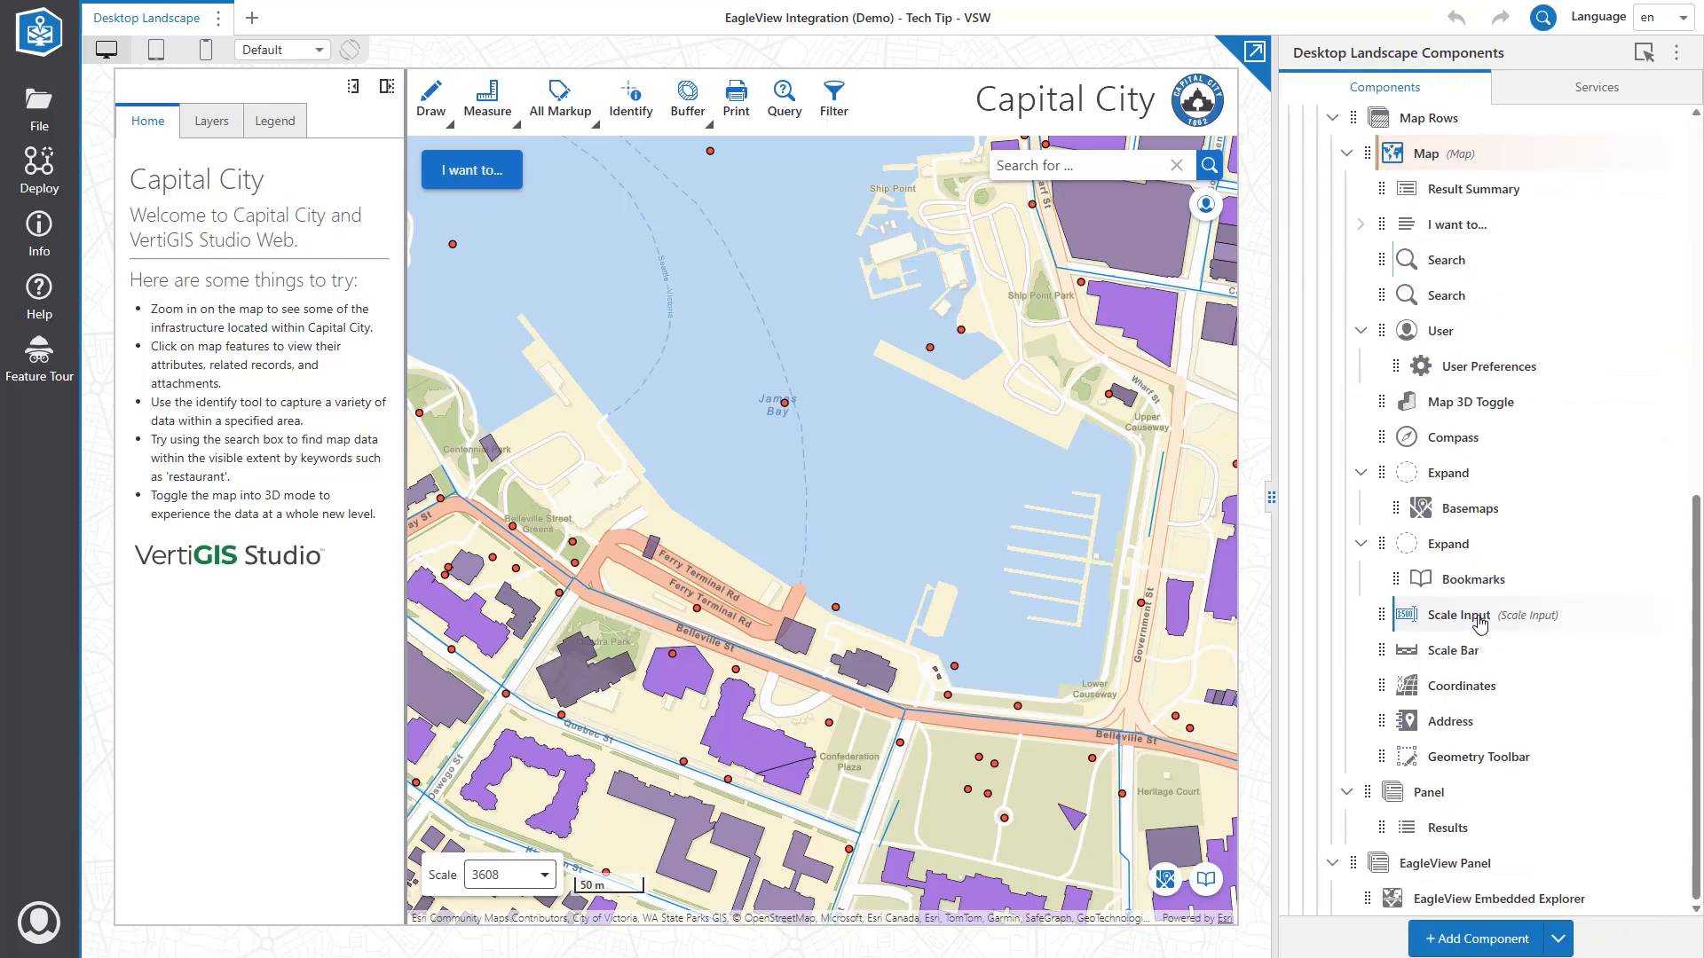
Copy the EagleView Panel's Layout ID, panel-fc9ec1a9.
{"action": "left_click", "coordinate": [1481, 876]}
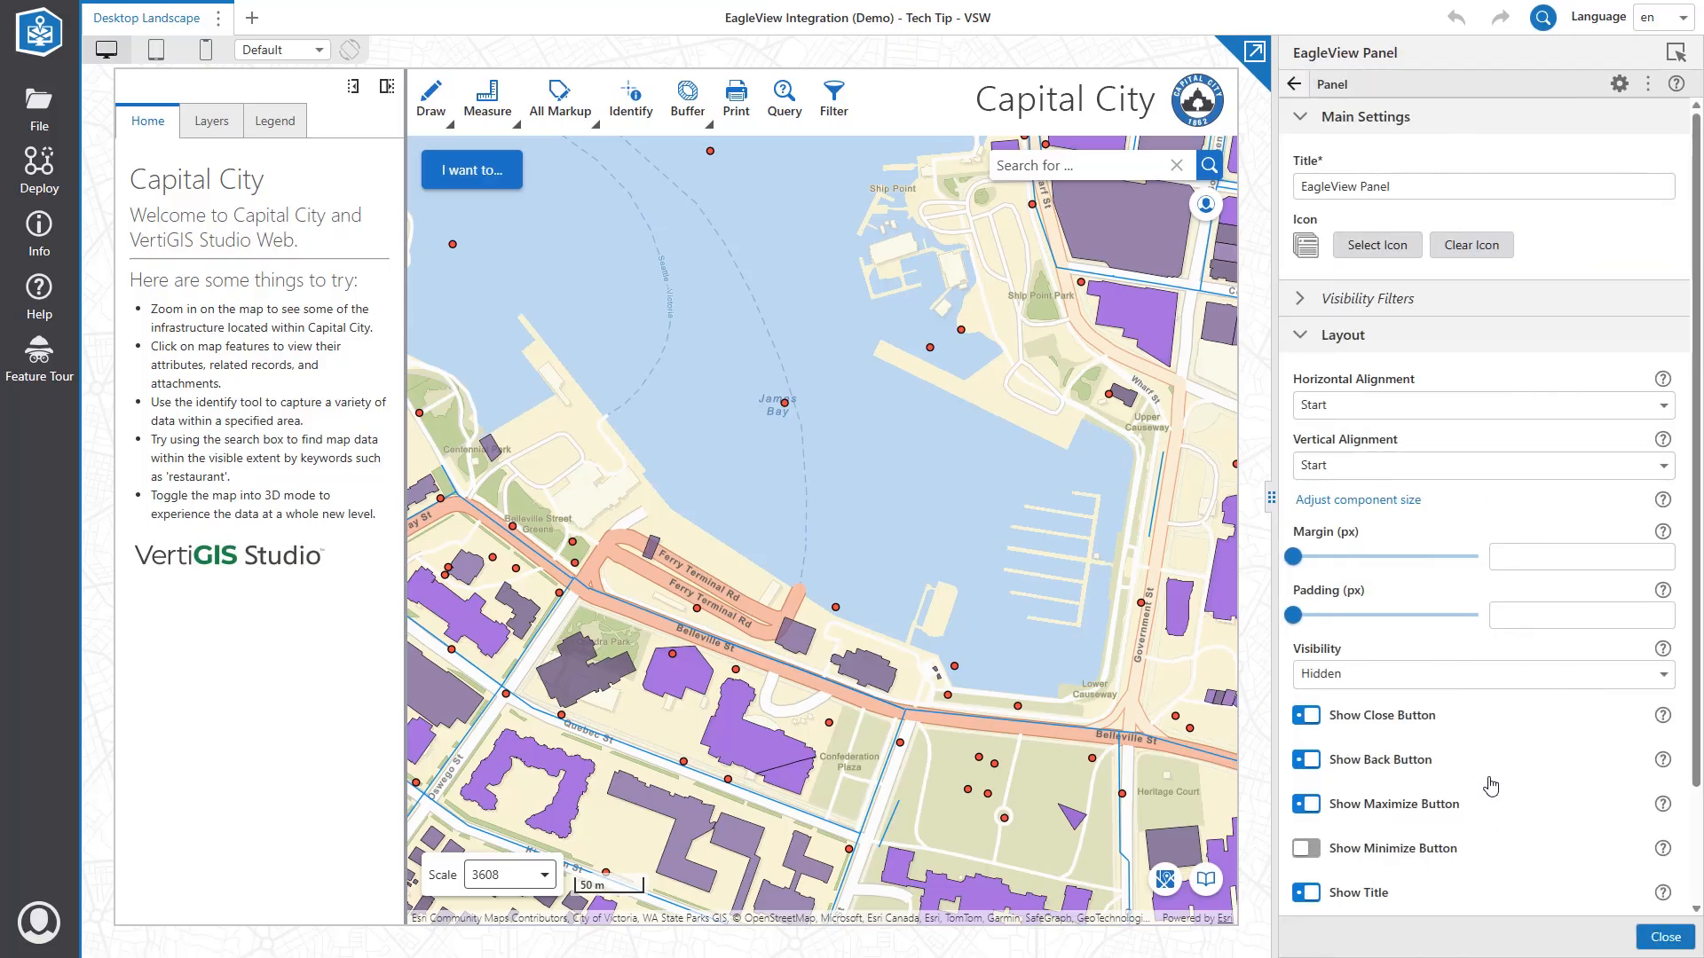
{"action": "left_click", "coordinate": [1619, 87]}
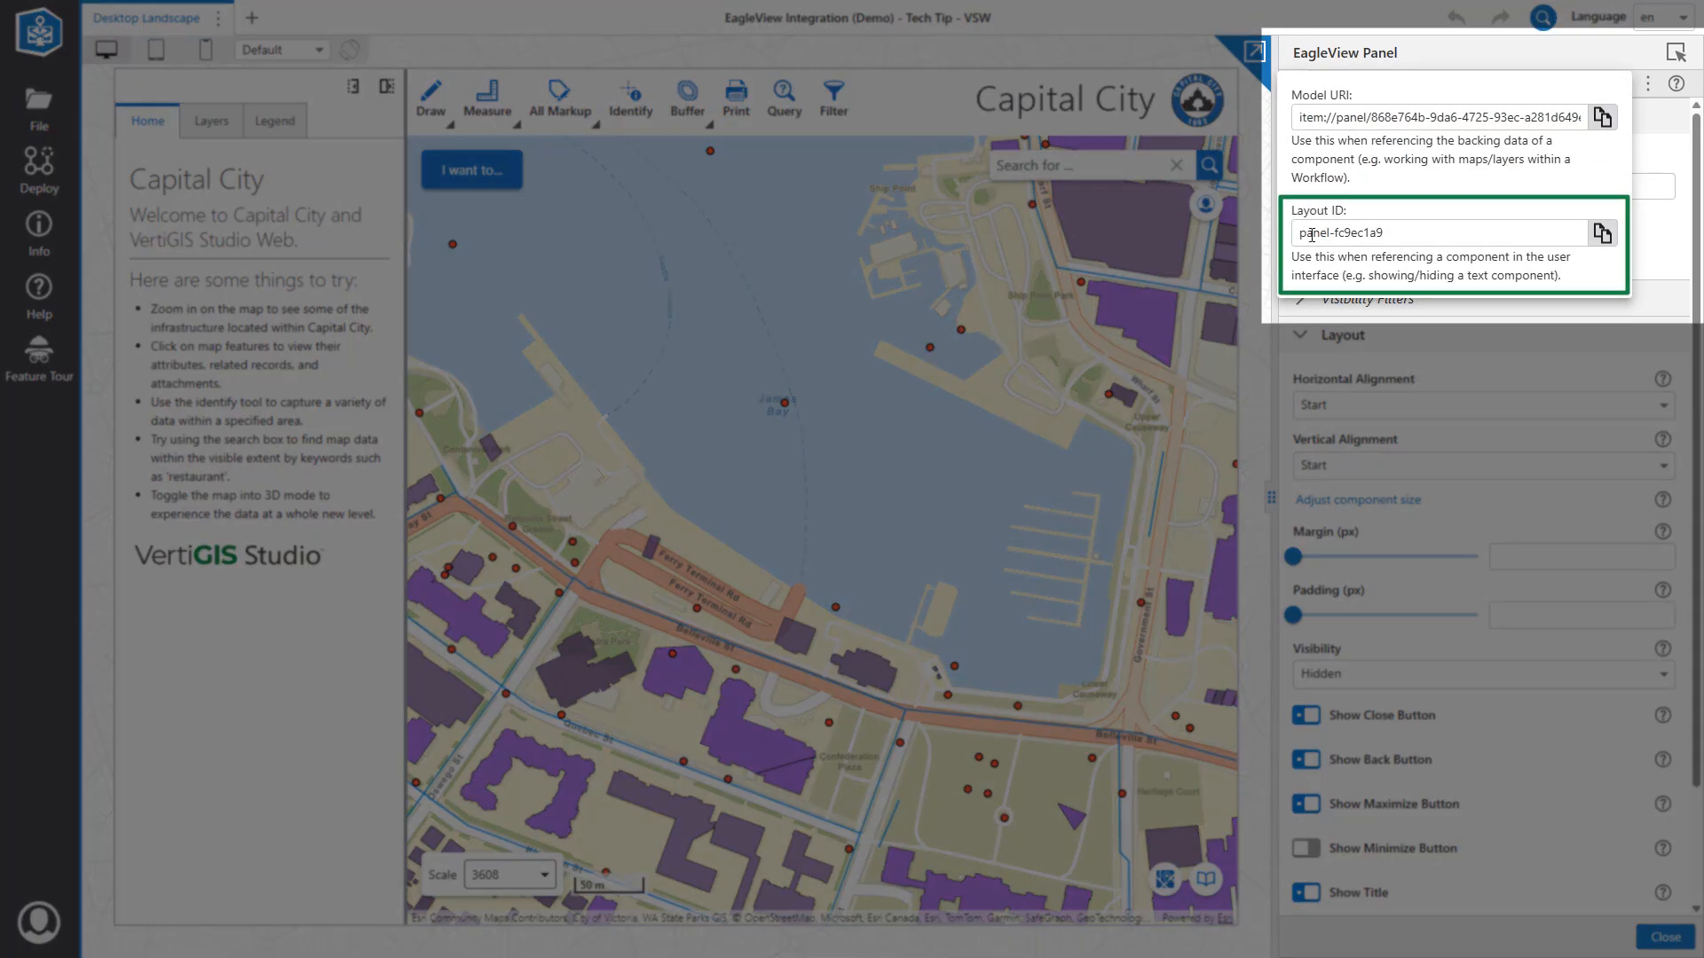
{"action": "left_click_drag", "start_coordinate": [1300, 237], "coordinate": [1409, 236]}
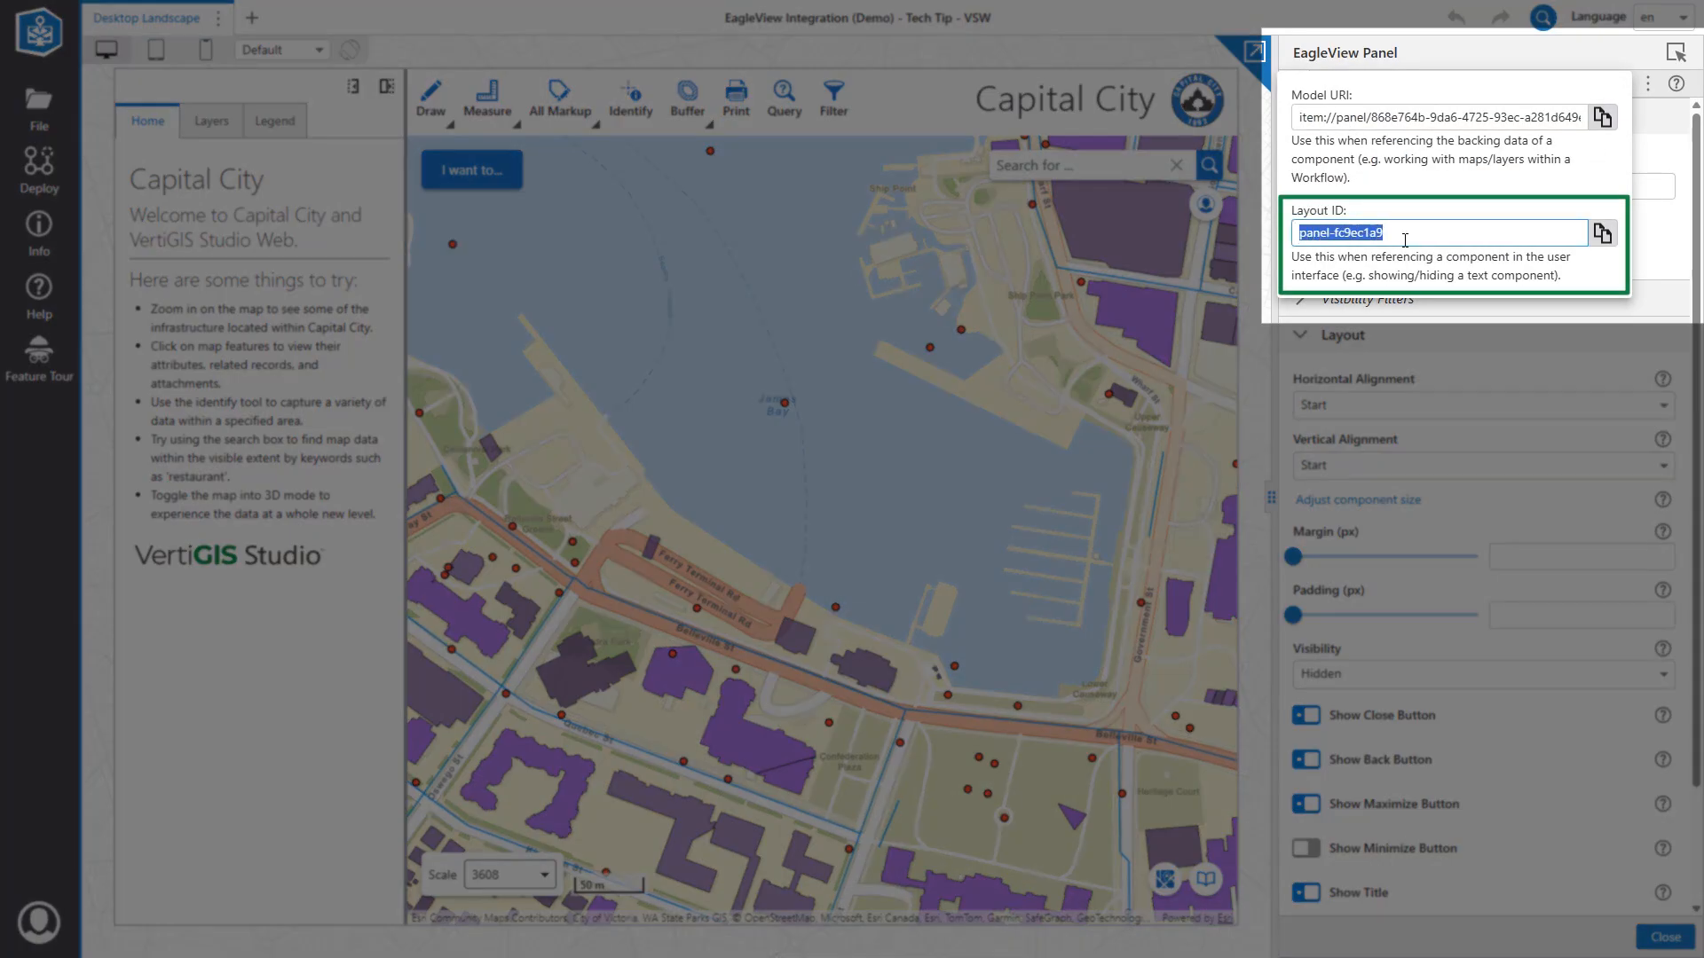
{"action": "left_click", "coordinate": [1602, 235]}
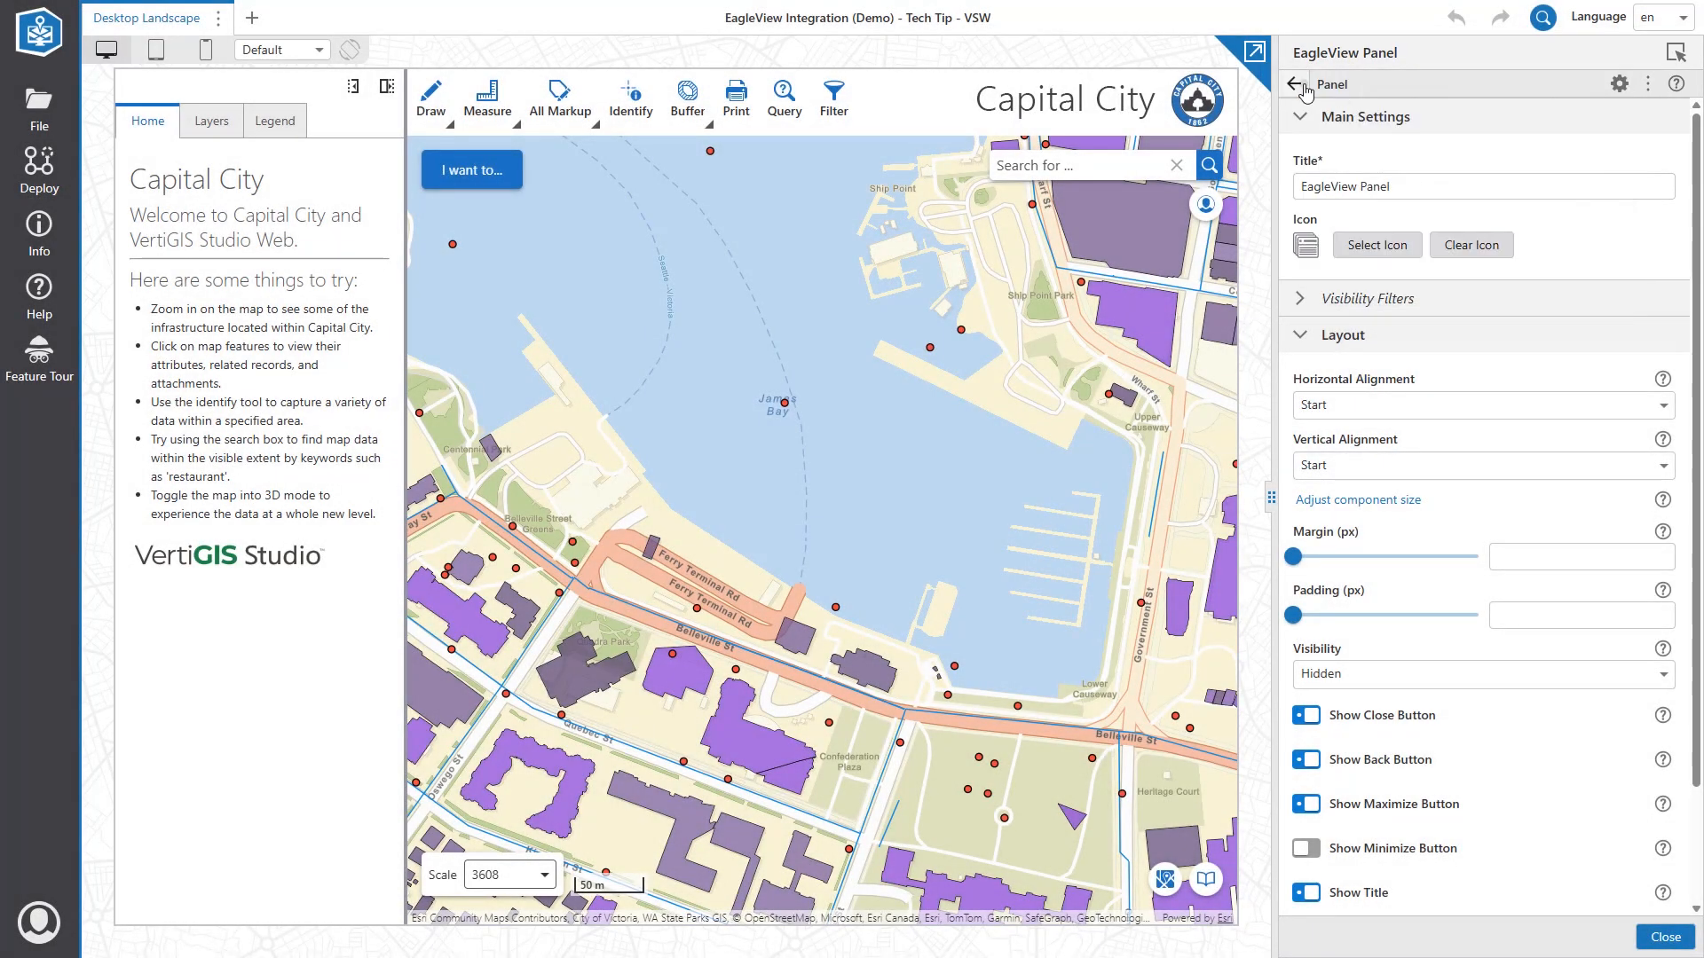
{"action": "left_click", "coordinate": [1295, 84]}
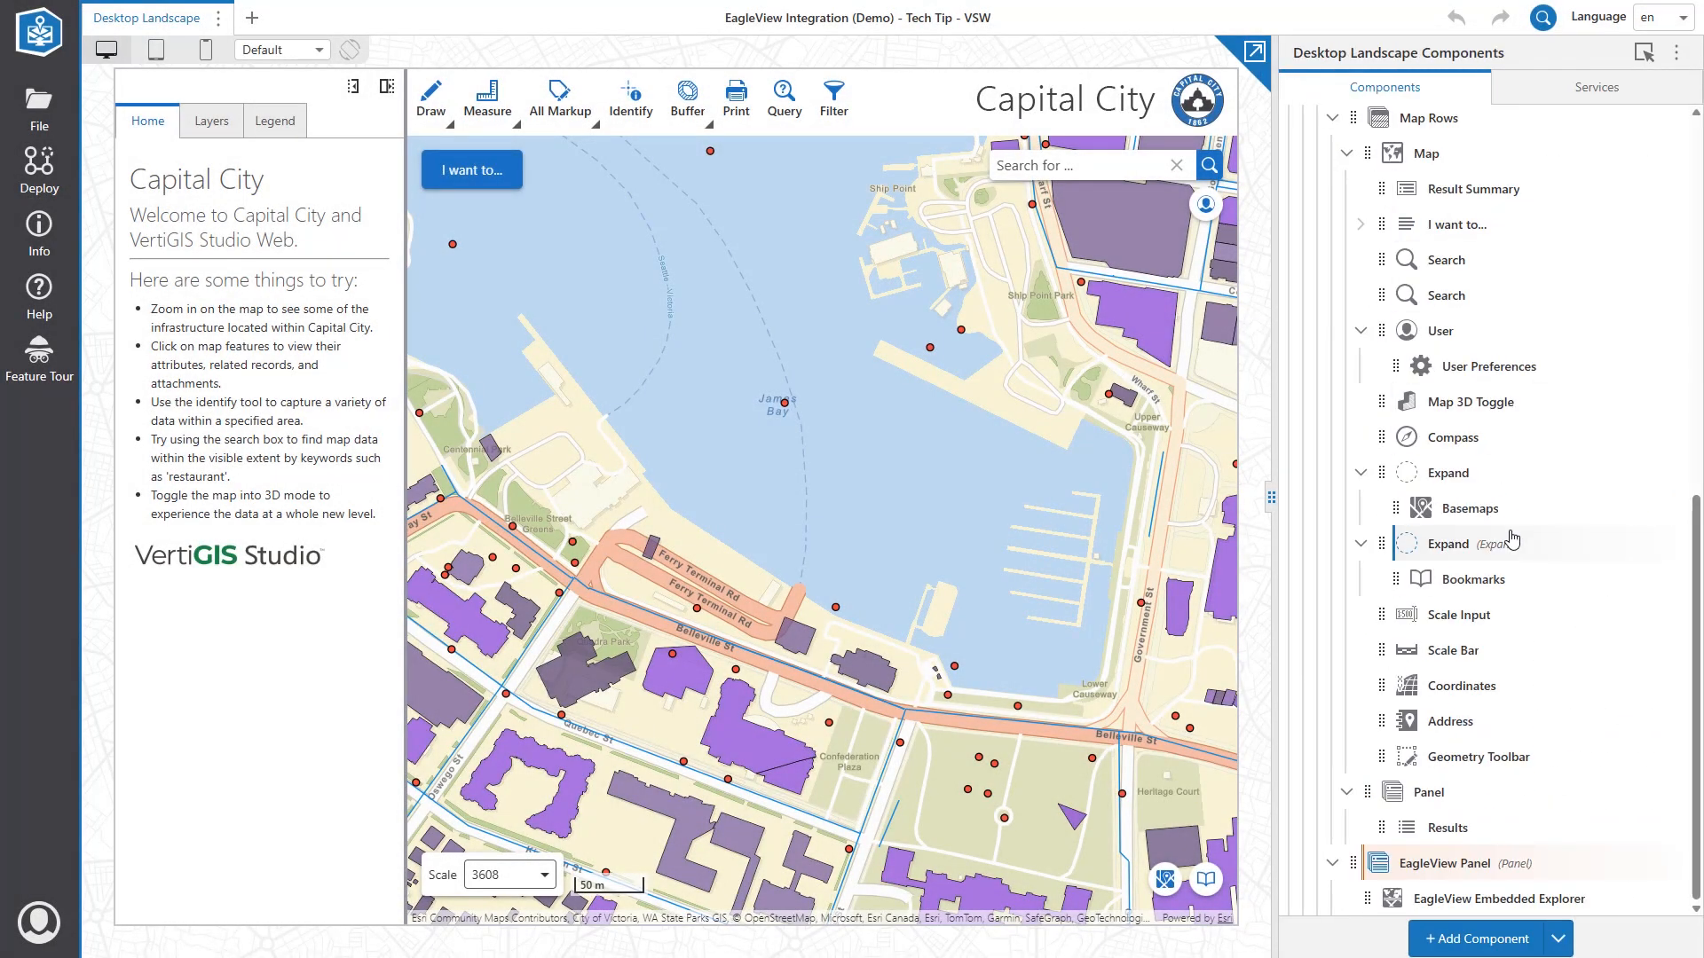
Check the Open EagleView context-menu item's arguments use panelID panel-fc9ec1a9.
{"action": "scroll", "coordinate": [1513, 539], "scroll_direction": "up", "scroll_amount": 2}
{"action": "left_click", "coordinate": [1465, 344]}
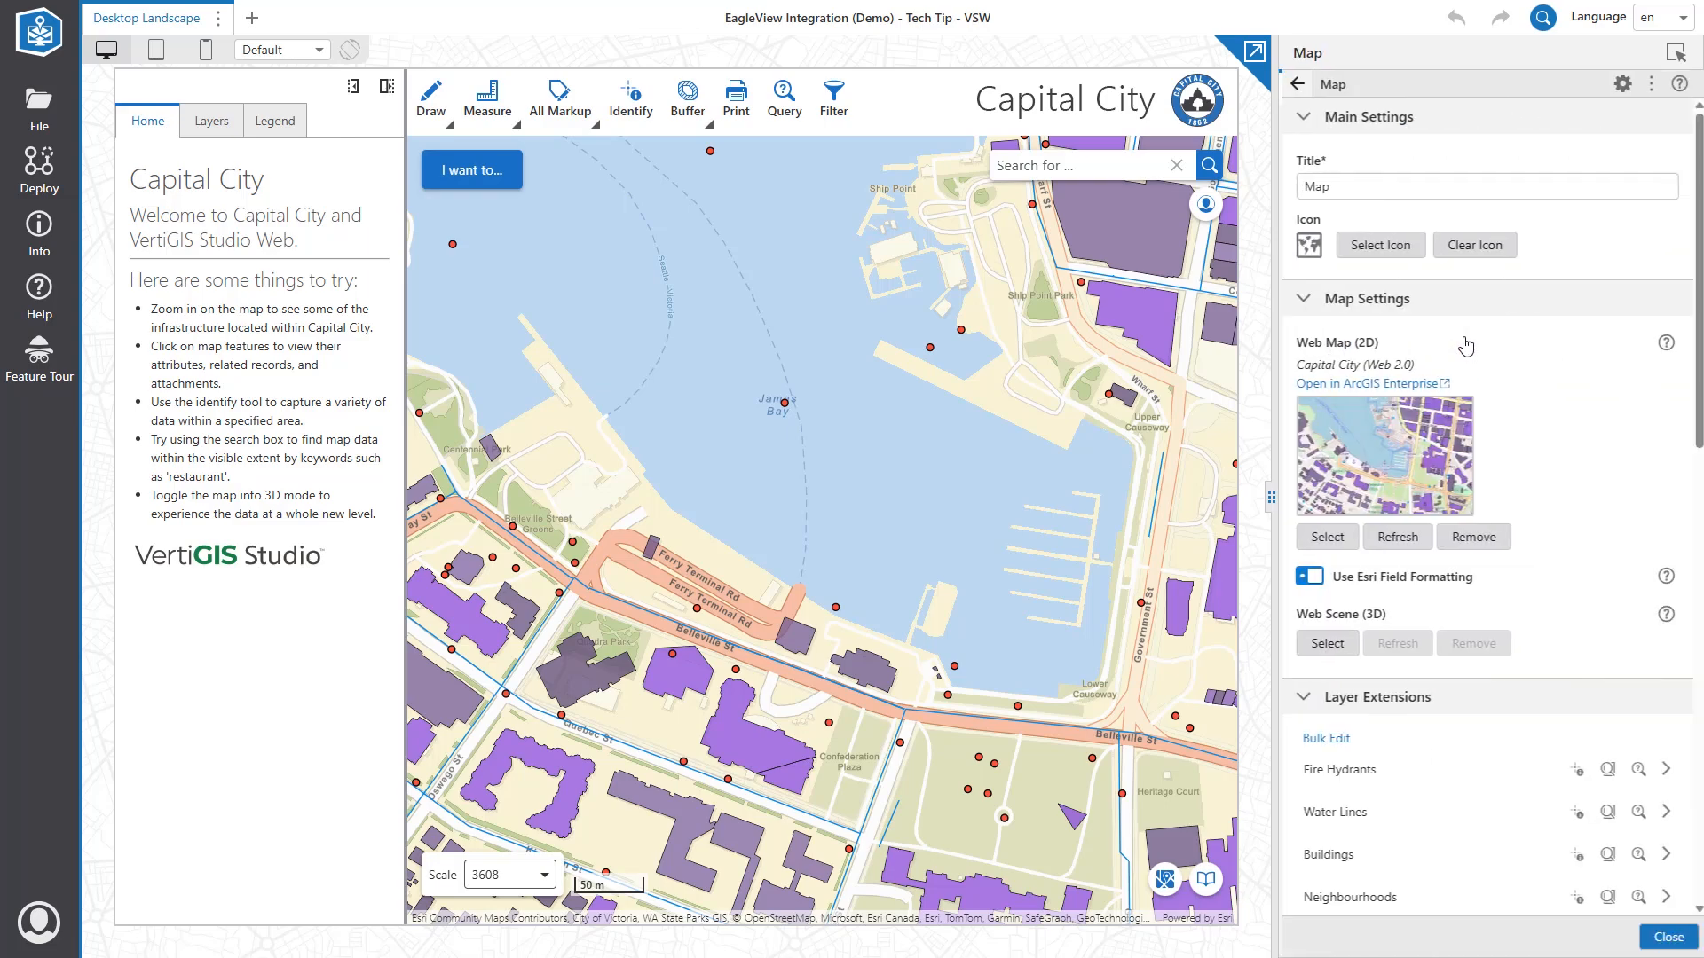
{"action": "scroll", "coordinate": [1521, 456], "scroll_direction": "down", "scroll_amount": 5}
{"action": "scroll", "coordinate": [1433, 687], "scroll_direction": "down", "scroll_amount": 3}
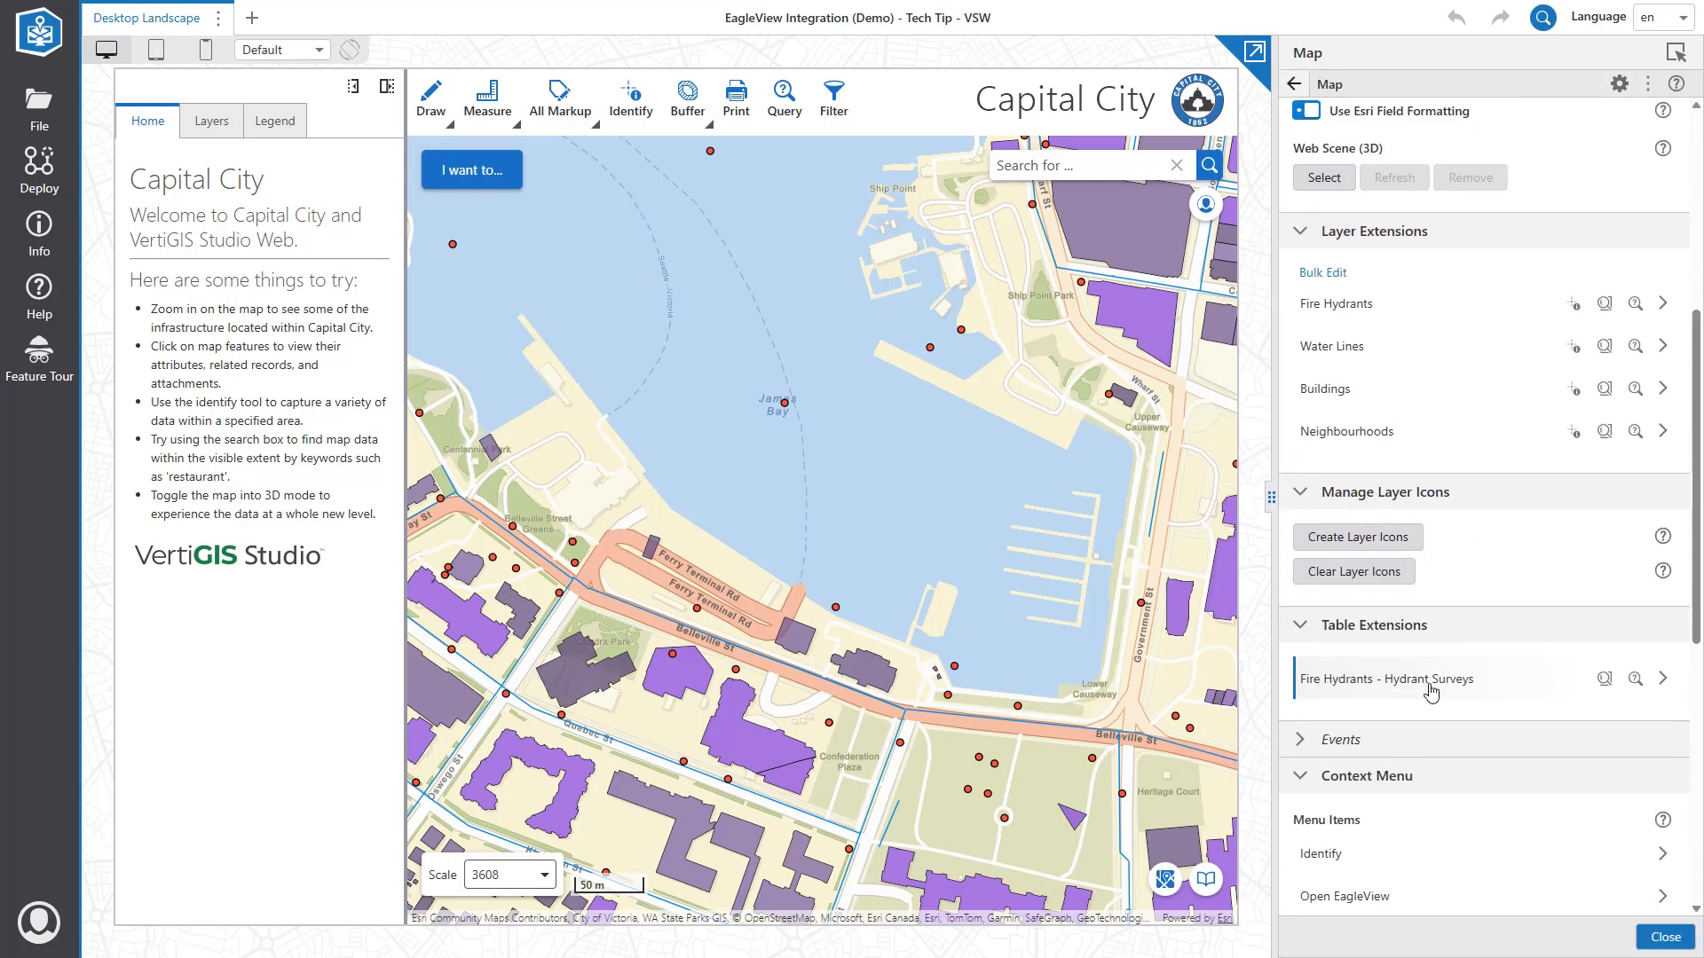
{"action": "left_click", "coordinate": [1405, 738]}
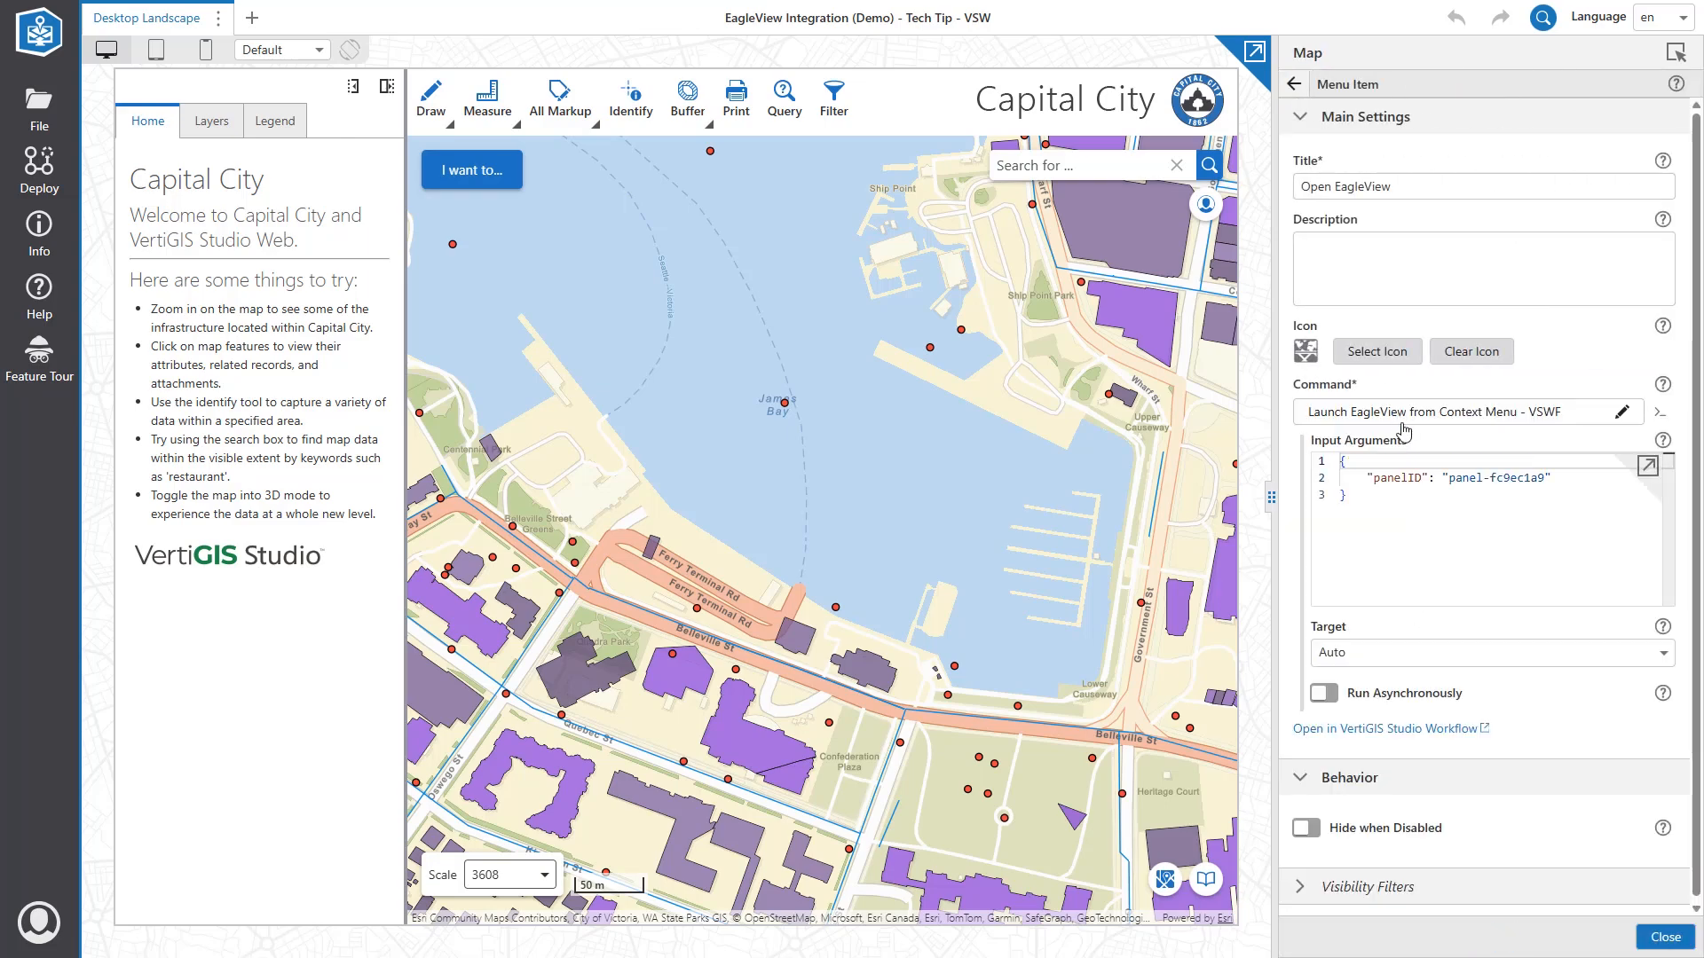
{"action": "left_click_drag", "start_coordinate": [1449, 478], "coordinate": [1548, 484]}
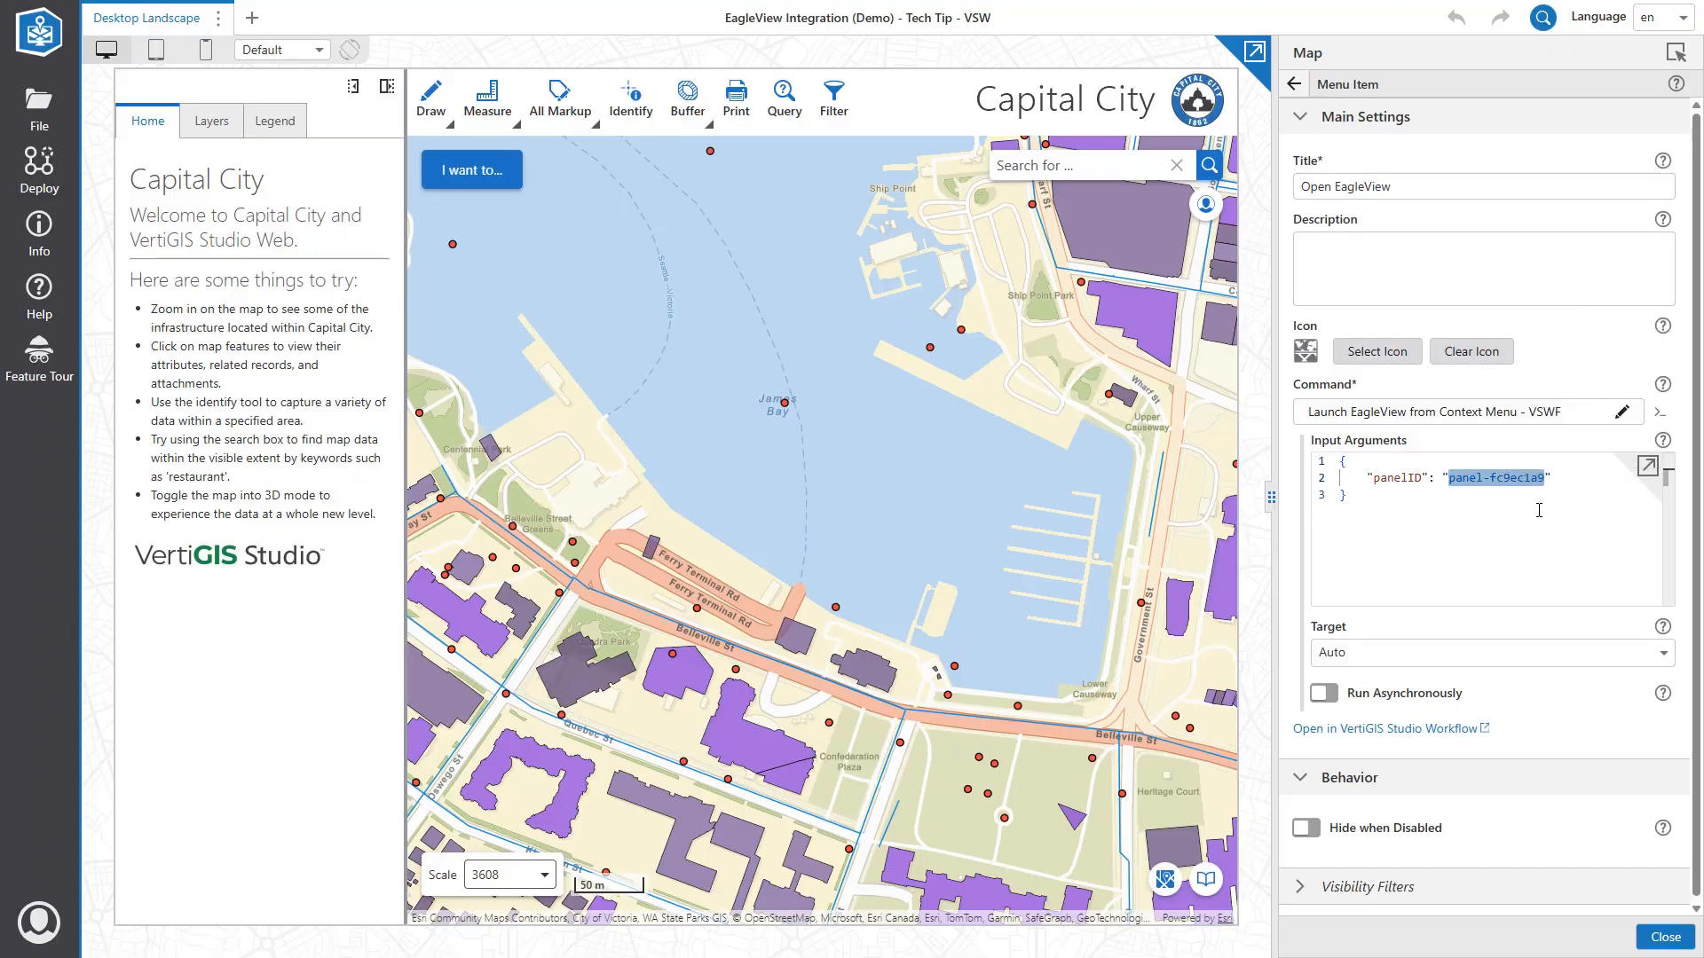
{"action": "left_click", "coordinate": [1460, 540]}
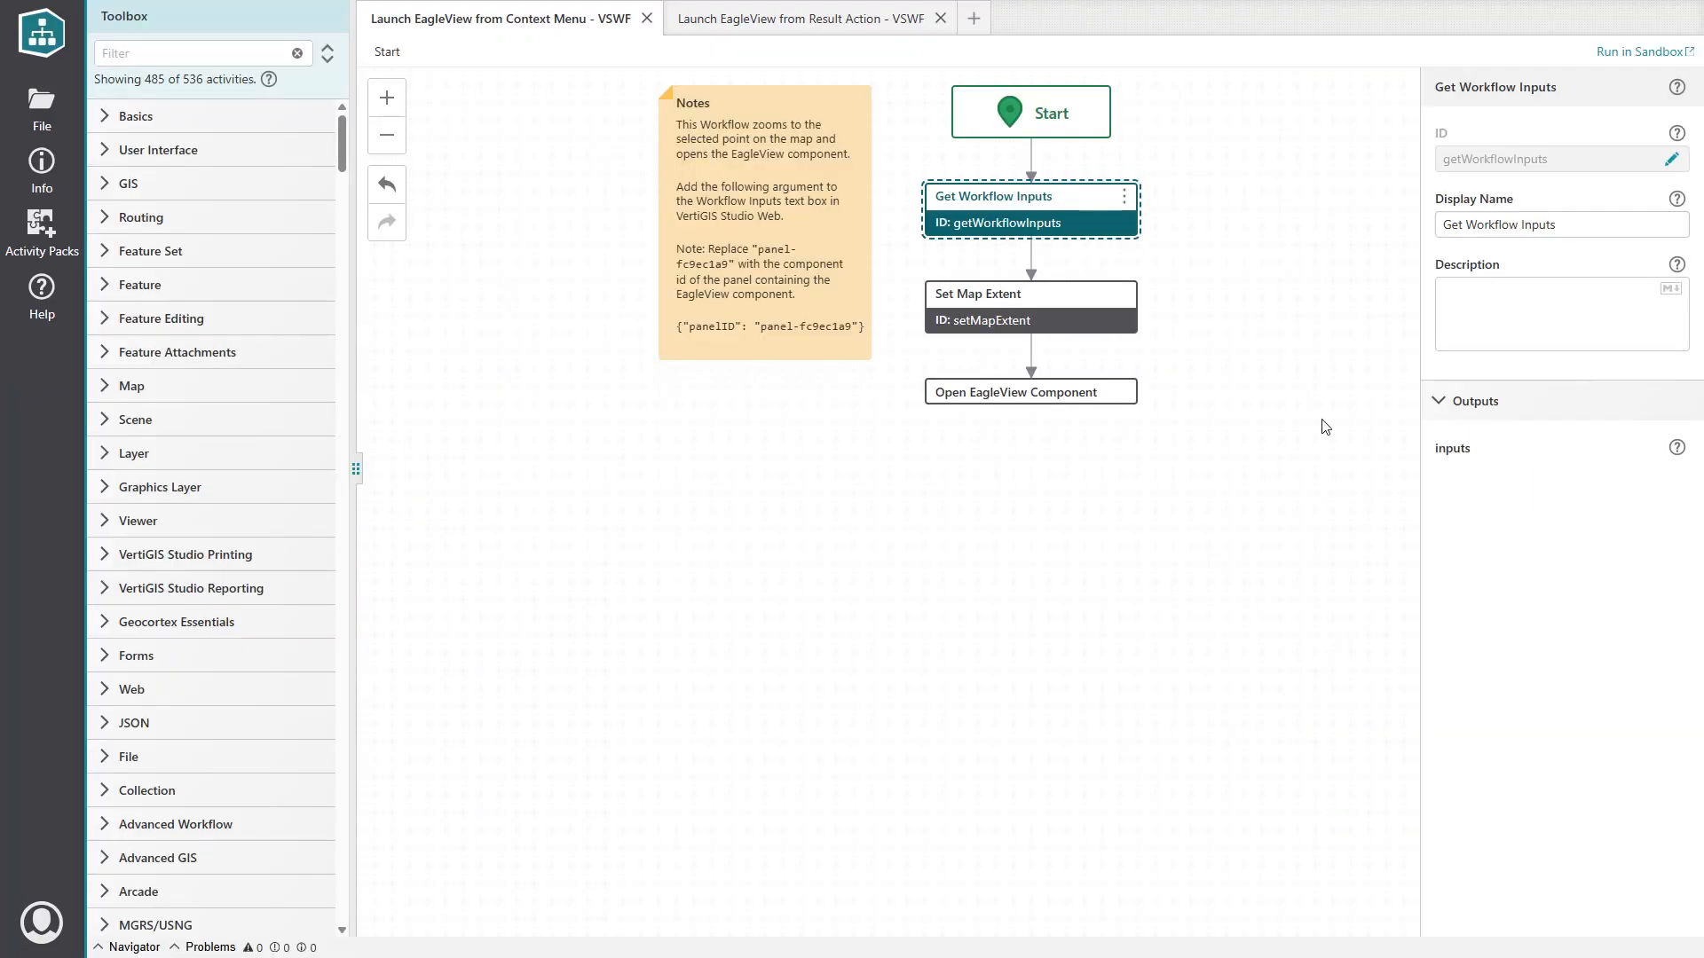
{"action": "left_click", "coordinate": [1066, 314]}
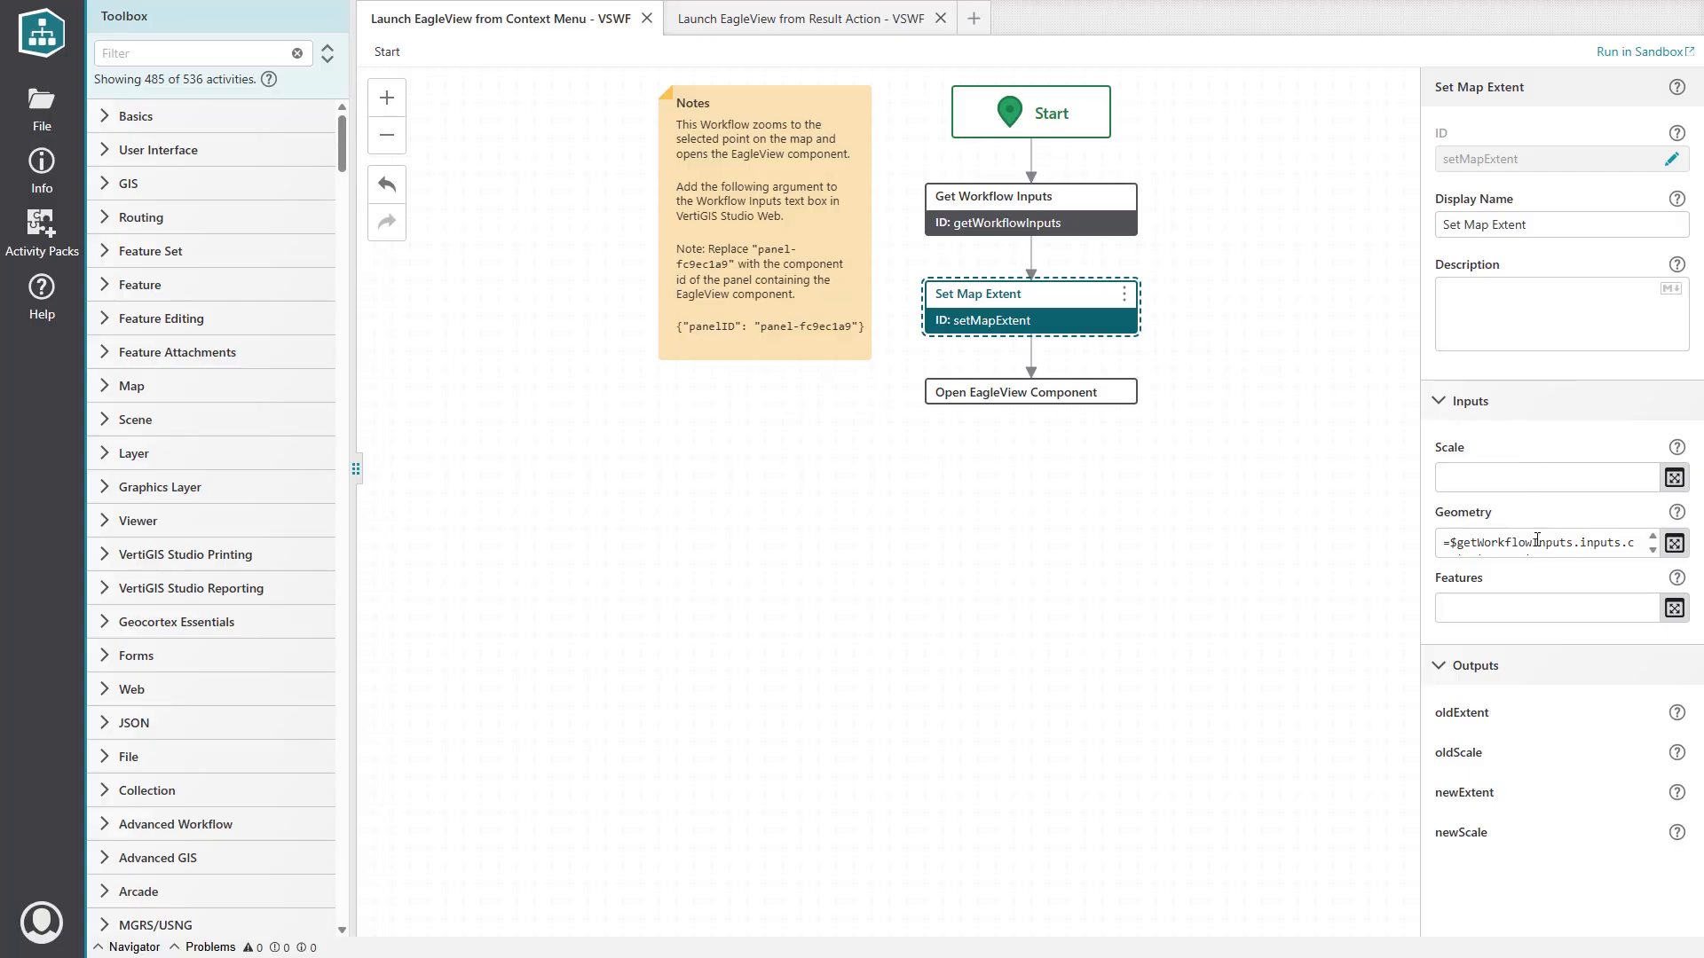
{"action": "left_click_drag", "start_coordinate": [1455, 545], "coordinate": [1629, 549]}
{"action": "left_click", "coordinate": [1591, 547]}
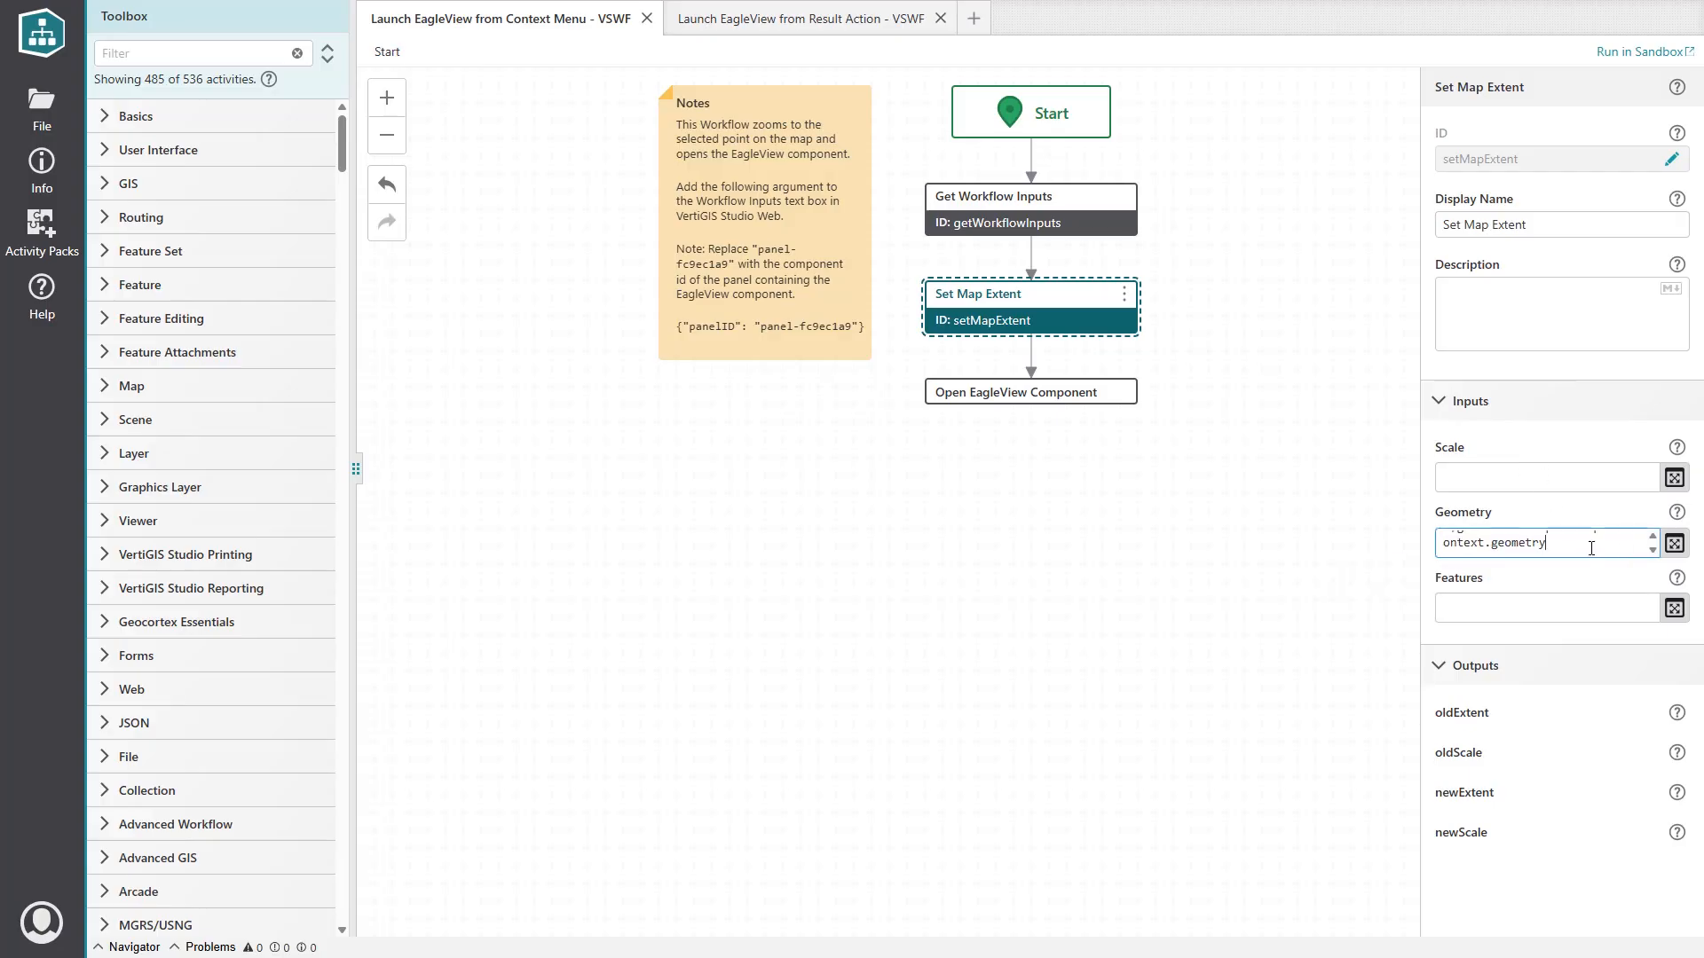
{"action": "scroll", "coordinate": [1611, 542], "scroll_direction": "up", "scroll_amount": 1}
{"action": "scroll", "coordinate": [1544, 544], "scroll_direction": "down", "scroll_amount": 1}
{"action": "left_click", "coordinate": [979, 401]}
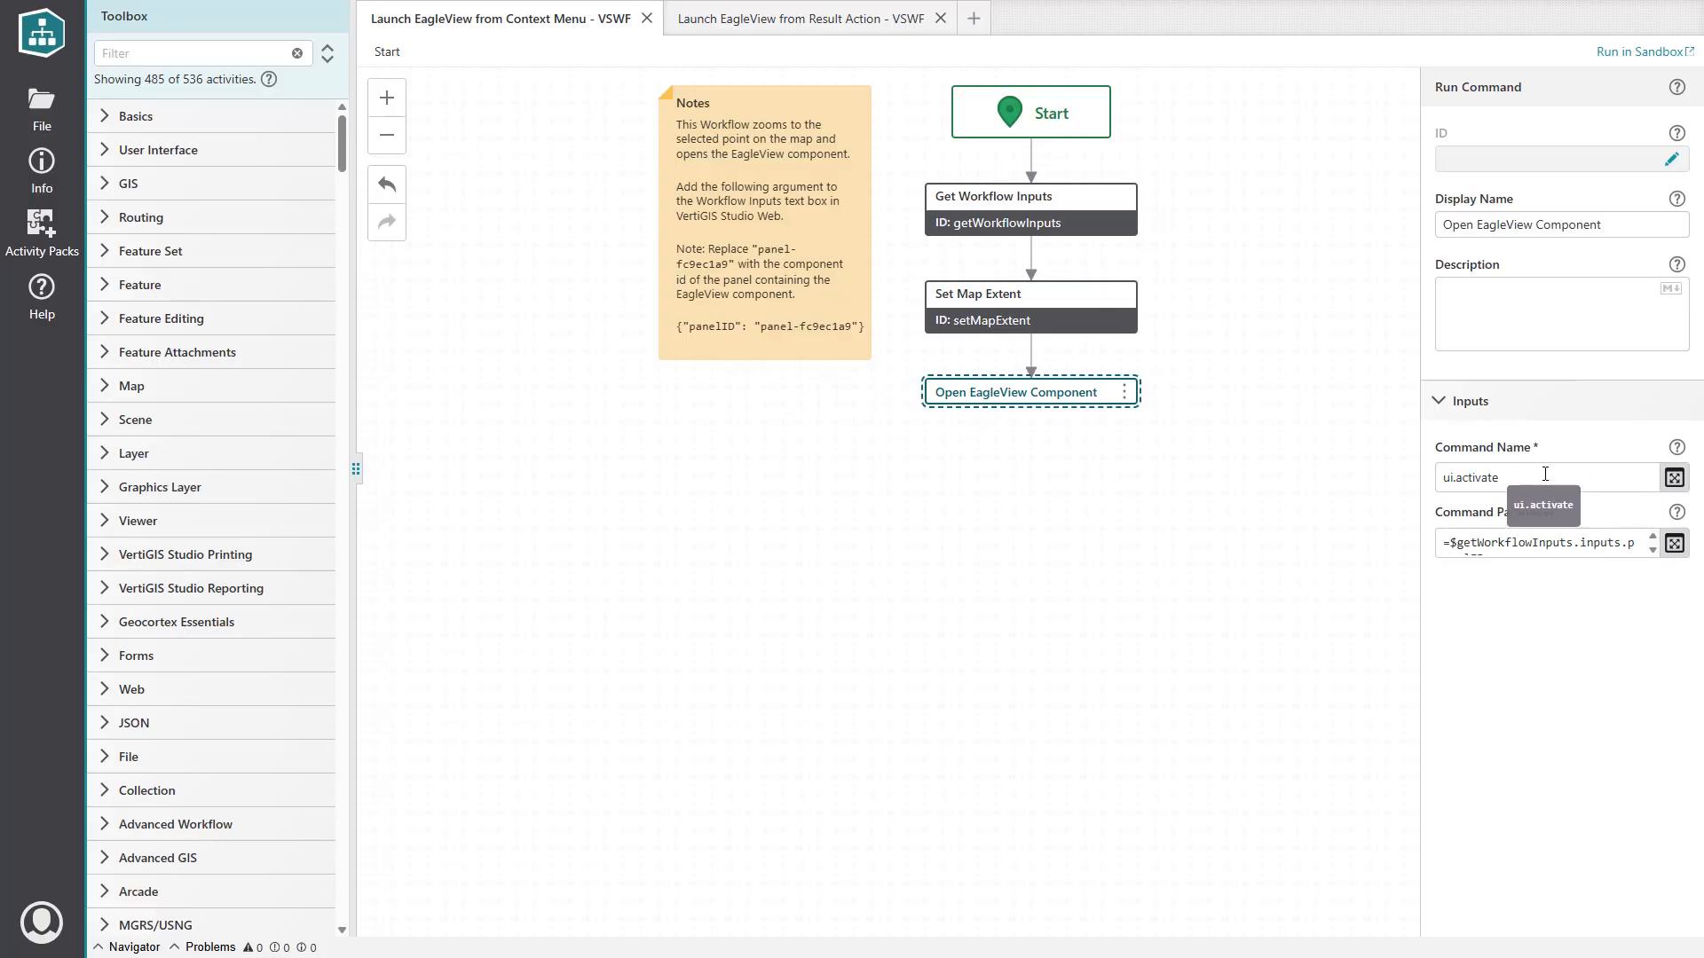
{"action": "left_click", "coordinate": [1513, 479]}
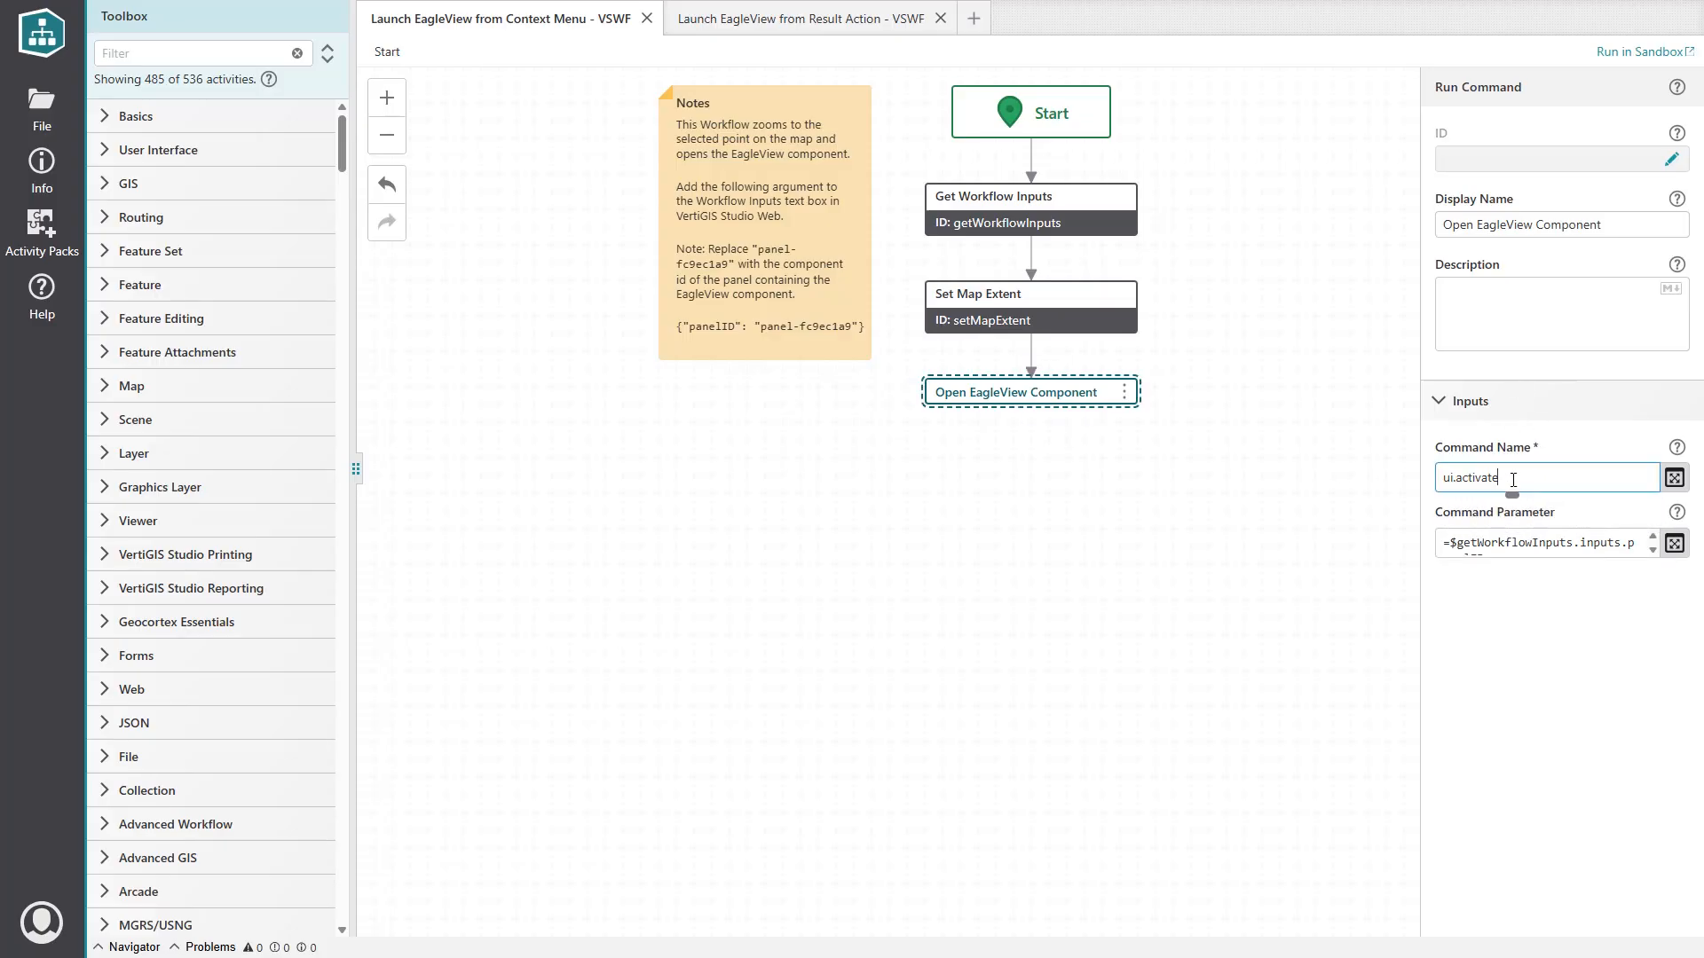
{"action": "left_click_drag", "start_coordinate": [1513, 479], "coordinate": [1439, 478]}
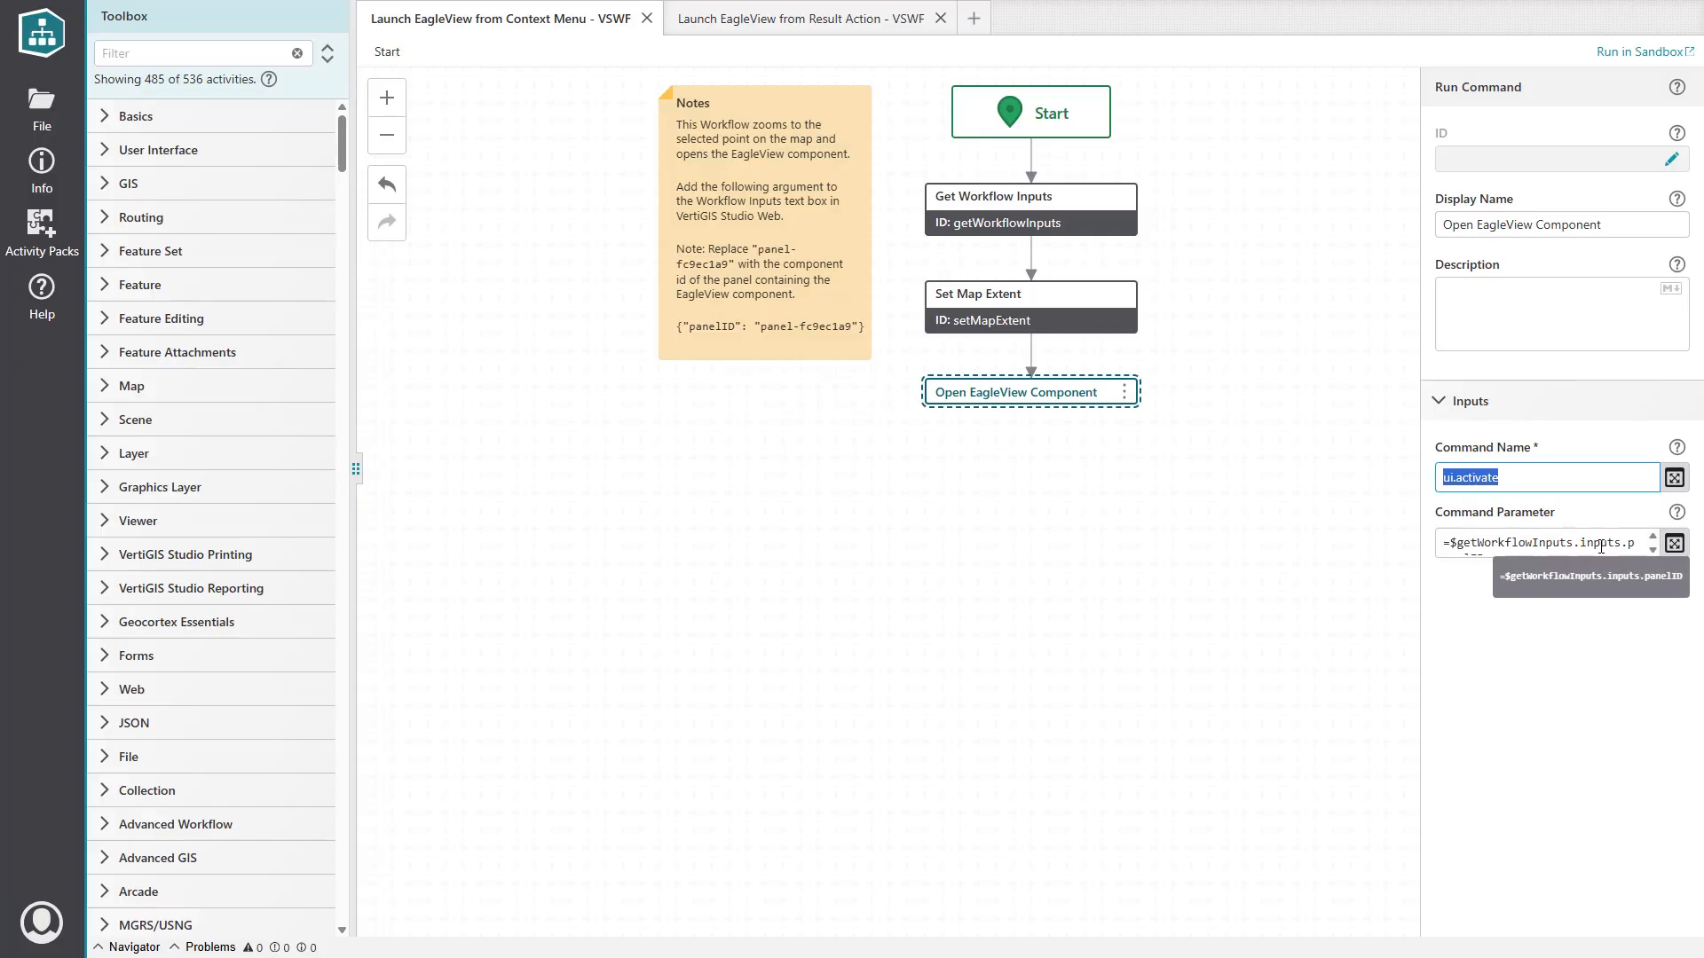
{"action": "left_click", "coordinate": [1673, 543]}
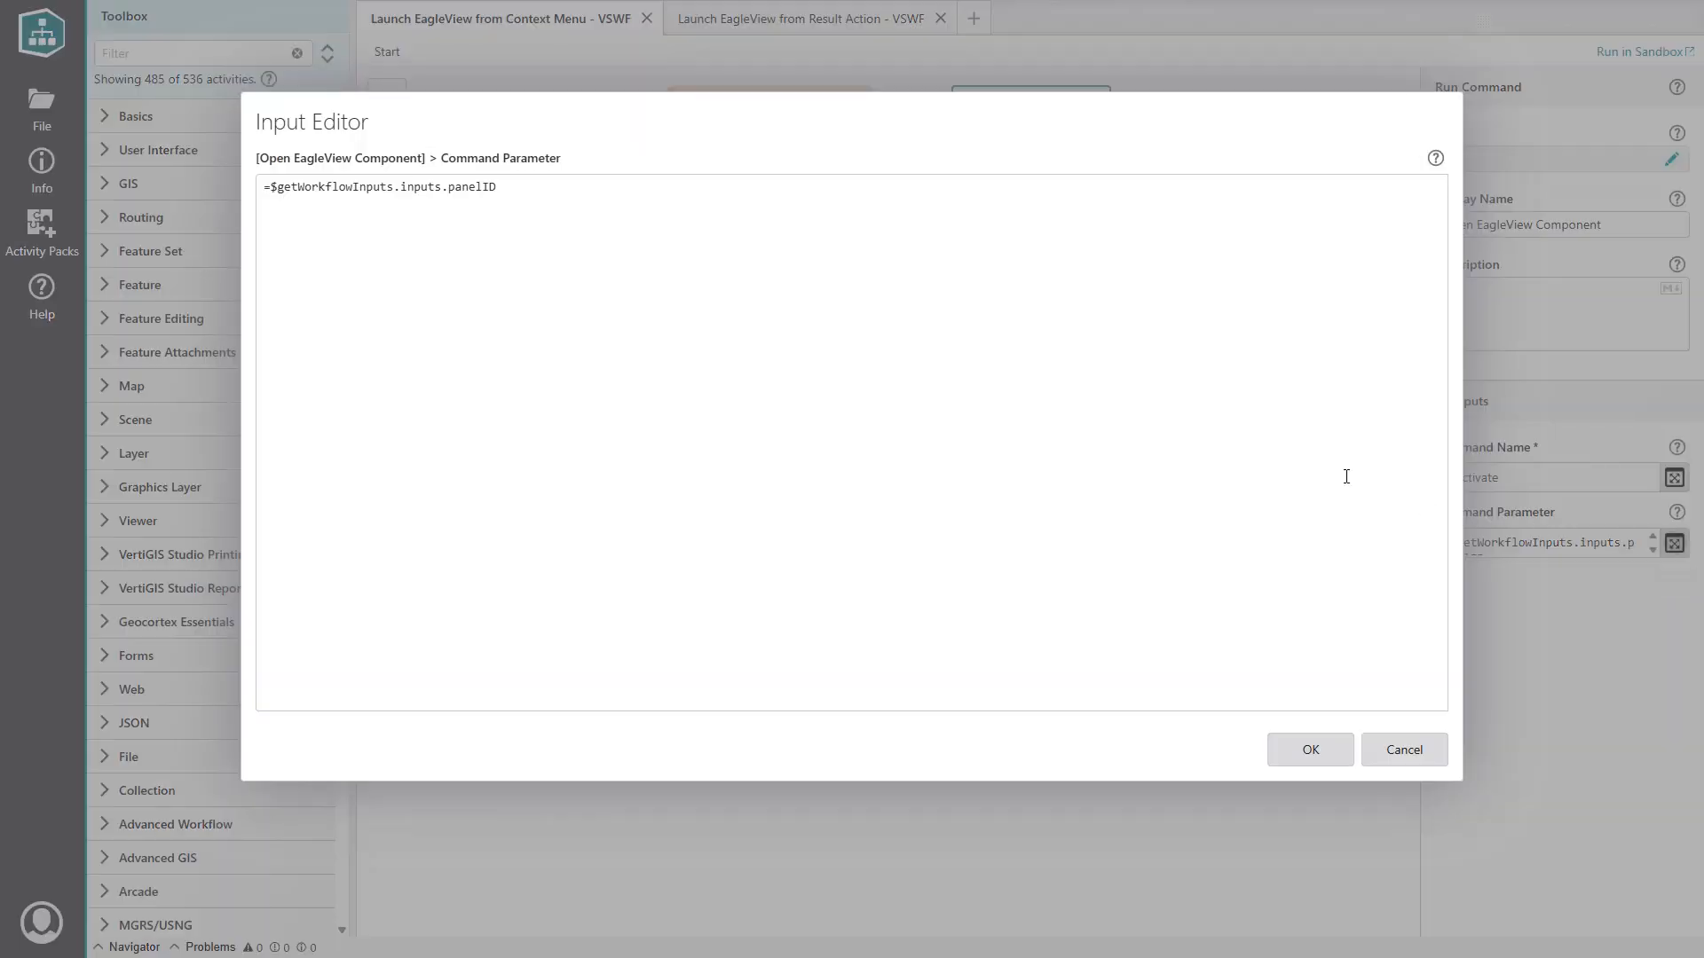
{"action": "left_click_drag", "start_coordinate": [497, 188], "coordinate": [252, 188]}
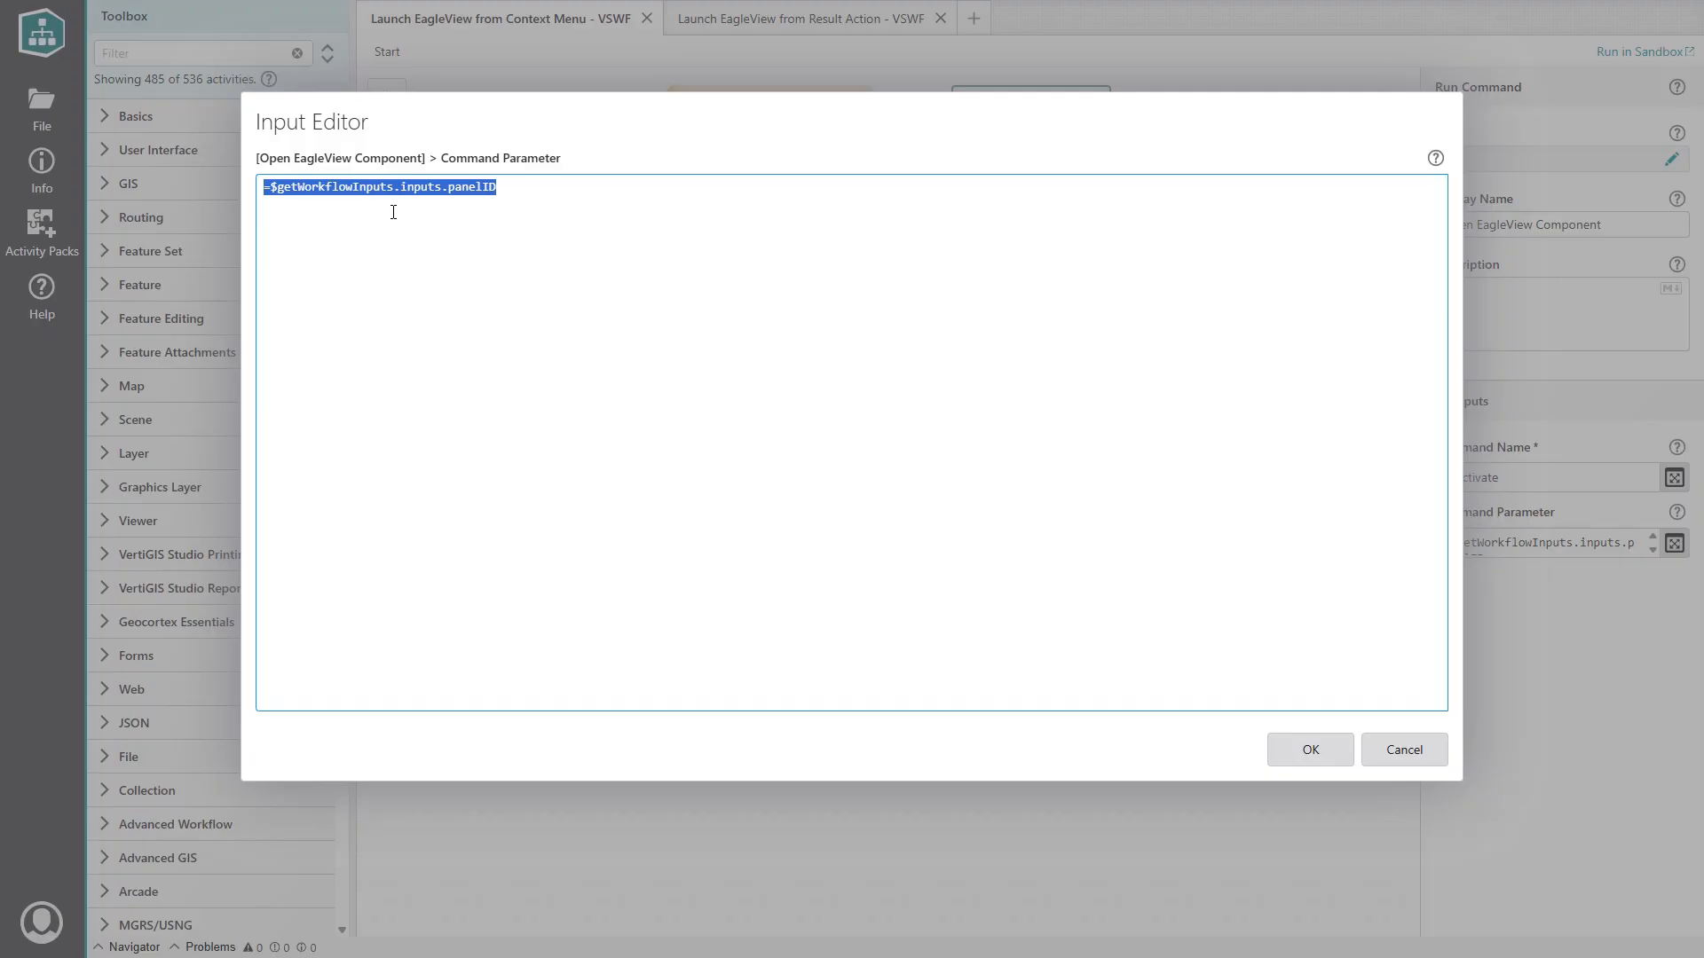
{"action": "left_click", "coordinate": [1302, 749]}
{"action": "left_click", "coordinate": [1129, 578]}
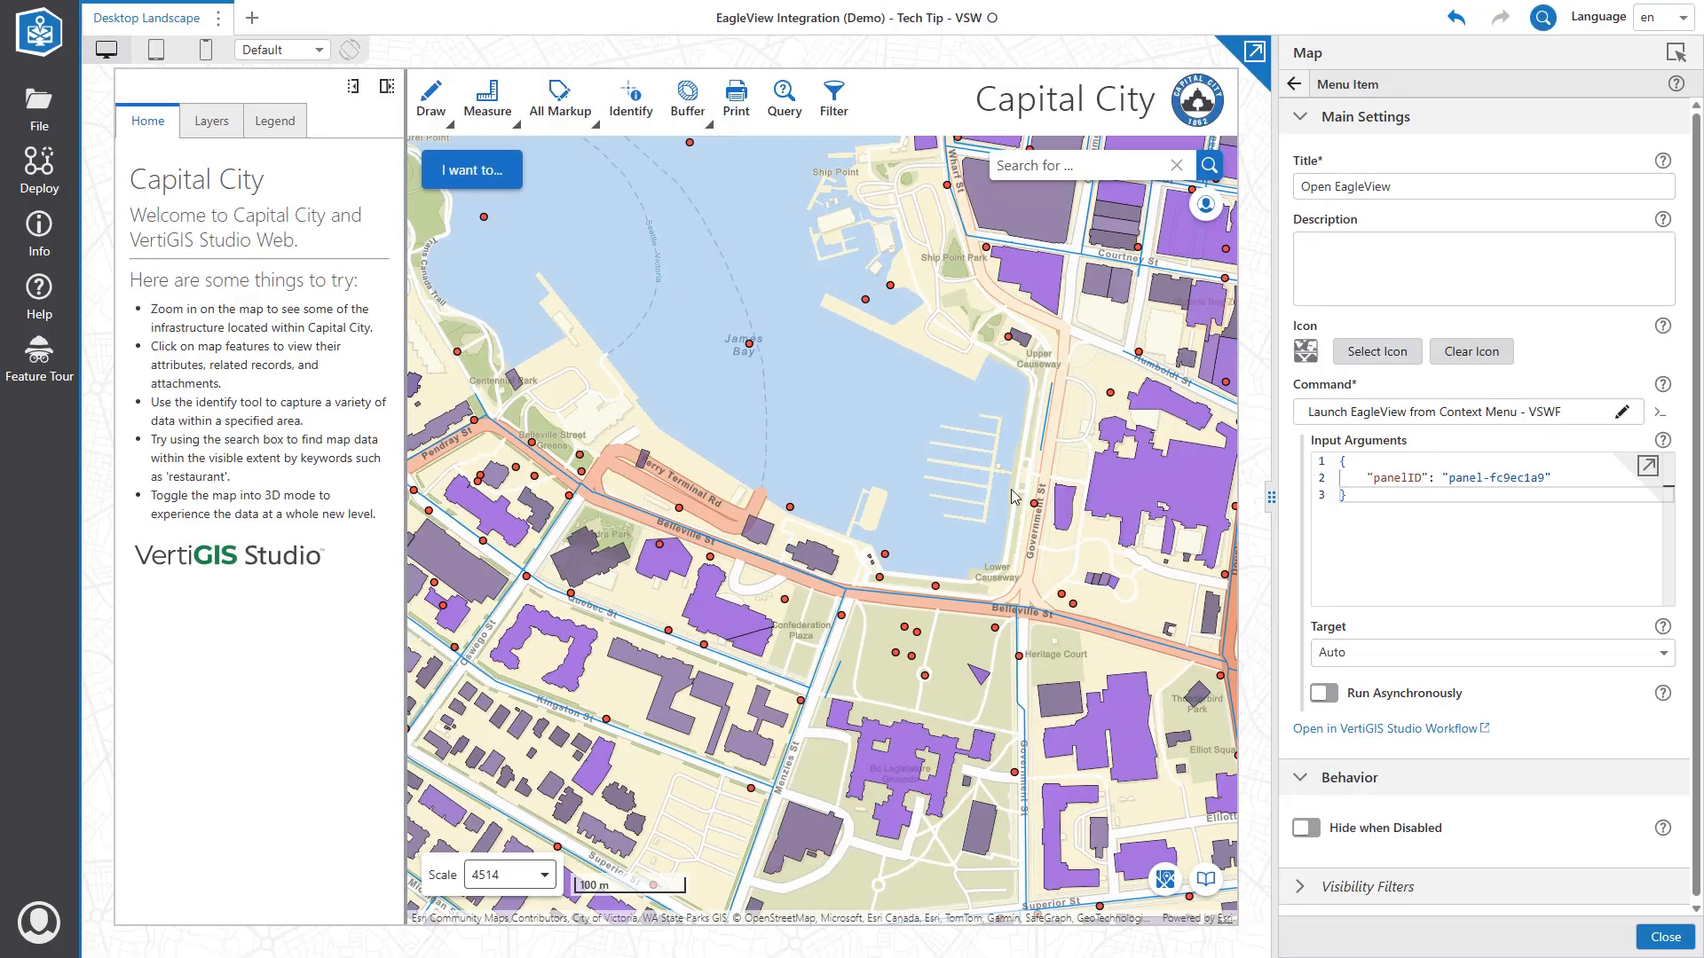
Pan and zoom to Bastion Square and run Open EagleView from the map's context menu.
{"action": "left_click_drag", "start_coordinate": [950, 359], "coordinate": [872, 690]}
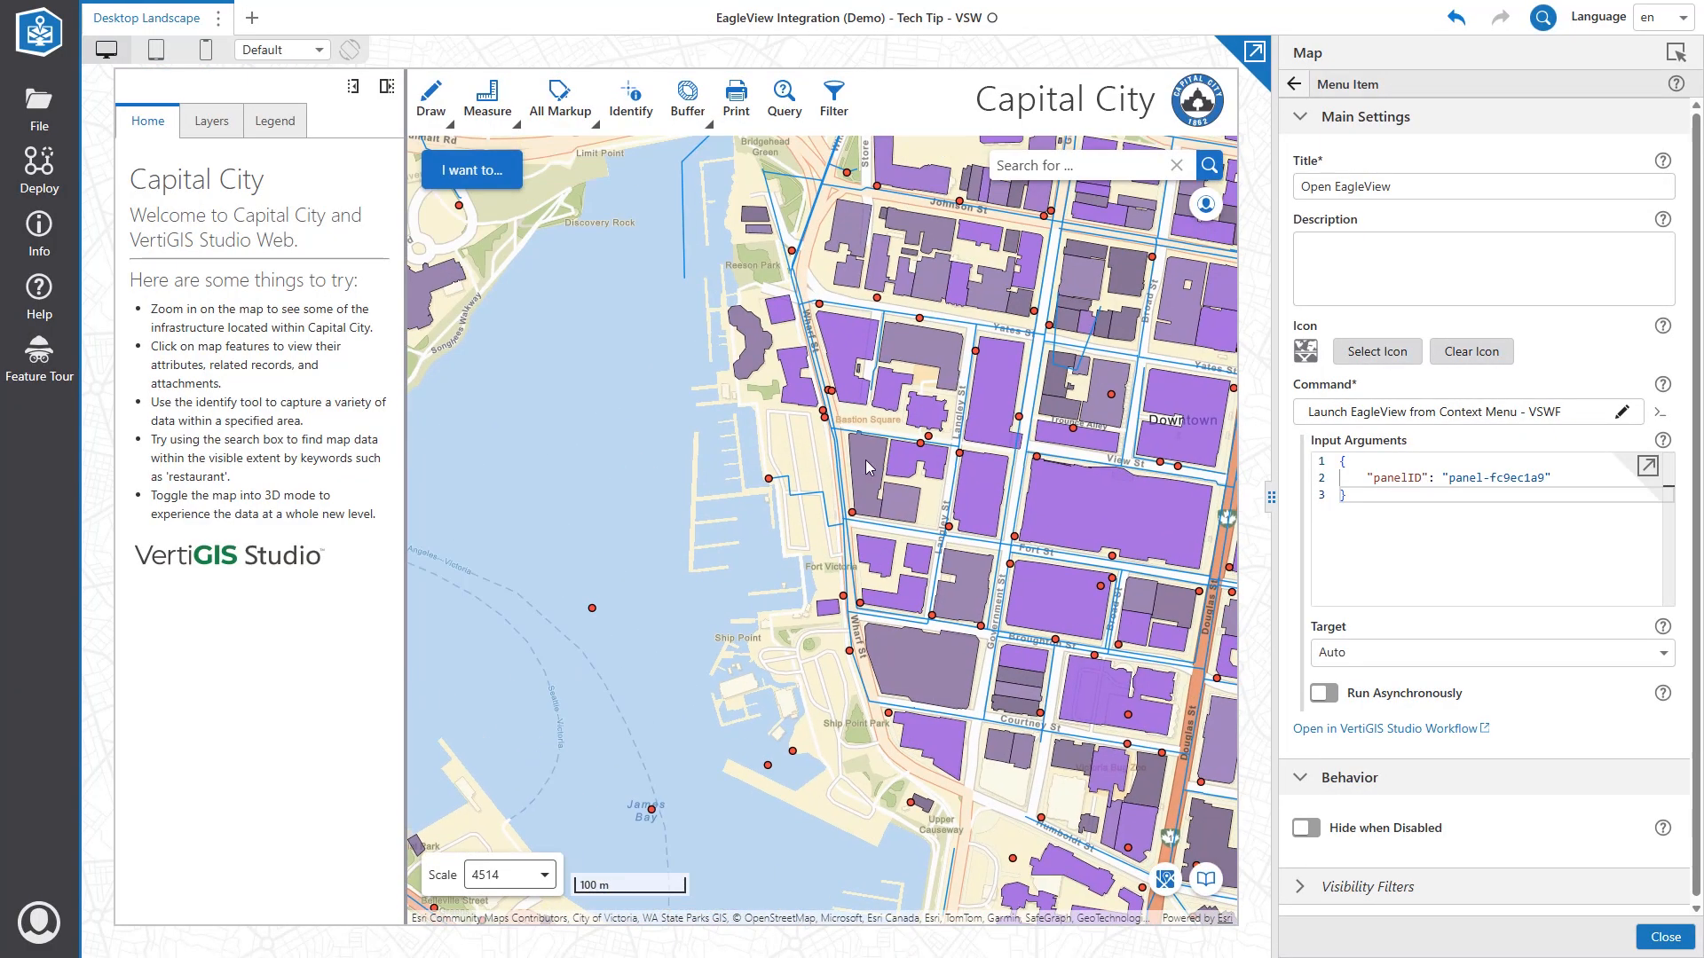
{"action": "scroll", "coordinate": [870, 449], "scroll_direction": "up", "scroll_amount": 3}
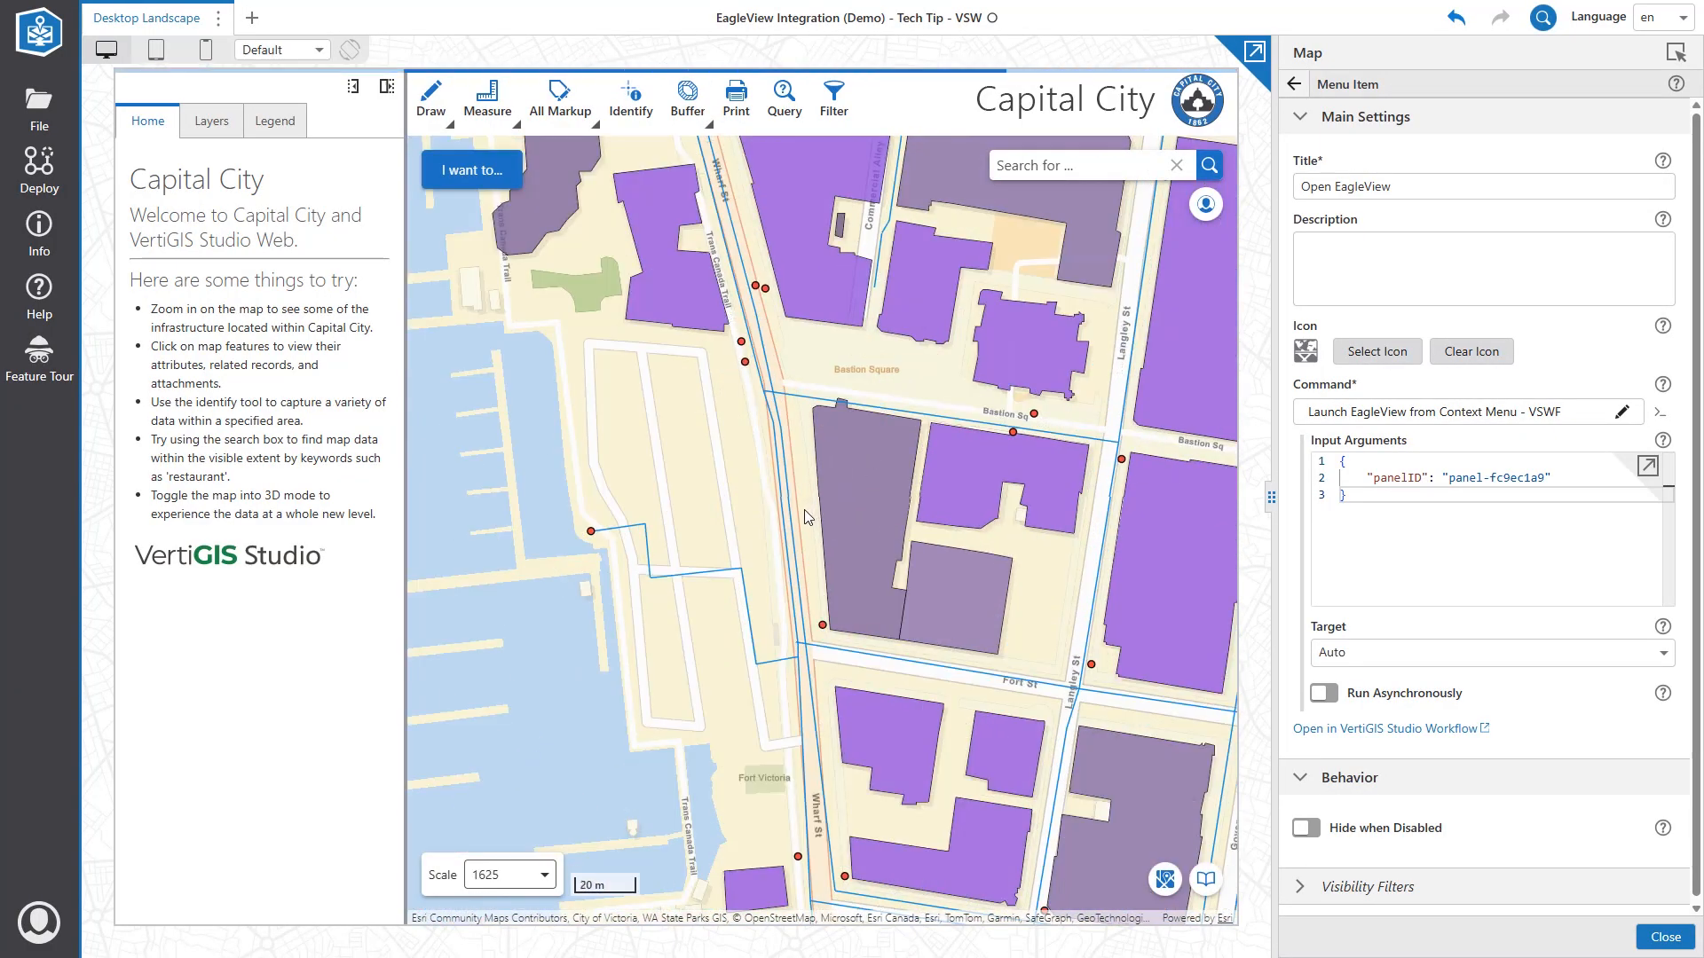
{"action": "right_click", "coordinate": [804, 510]}
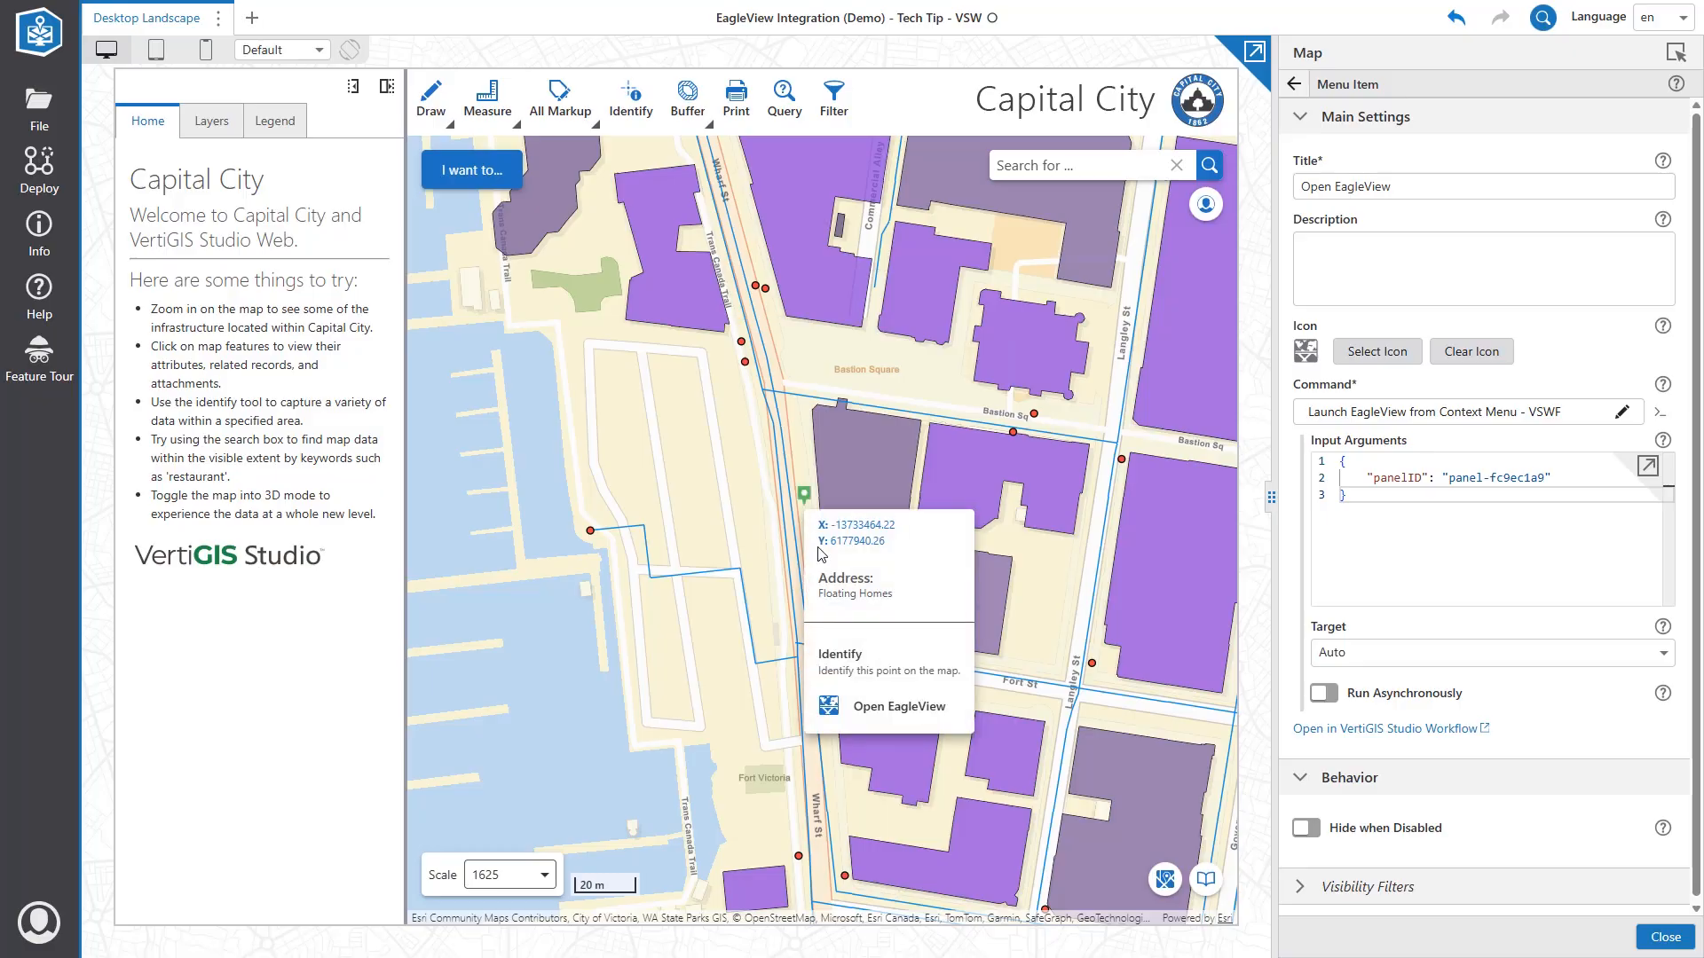
{"action": "left_click", "coordinate": [874, 709]}
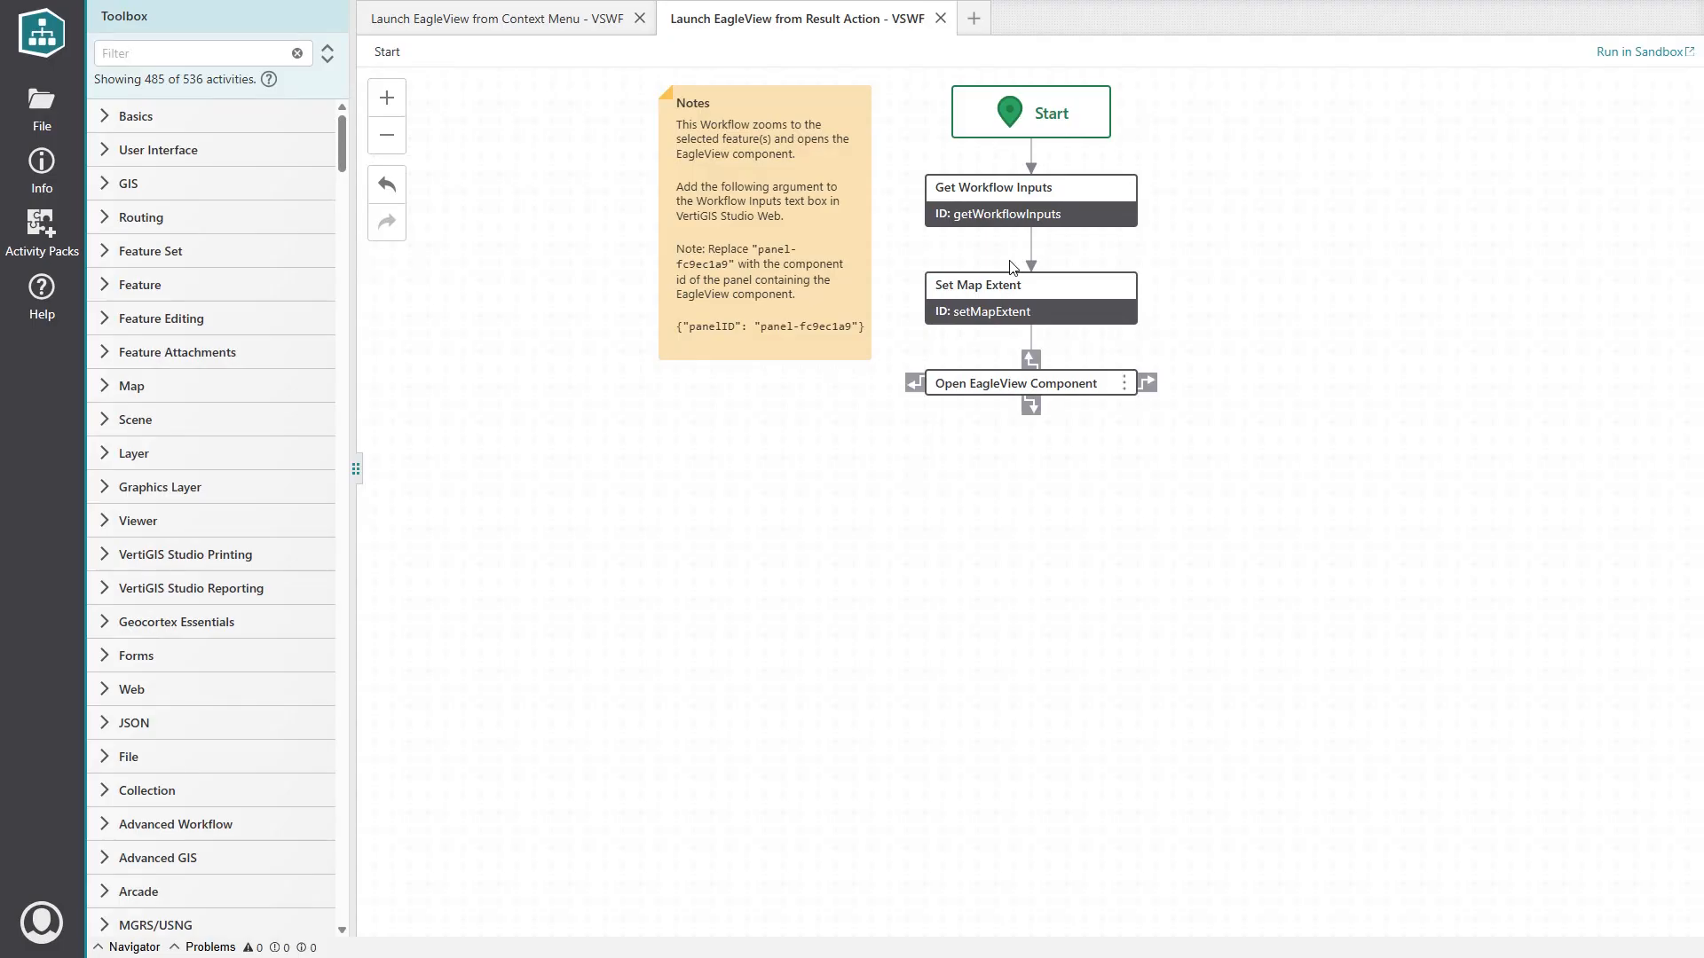
{"action": "left_click", "coordinate": [1045, 211]}
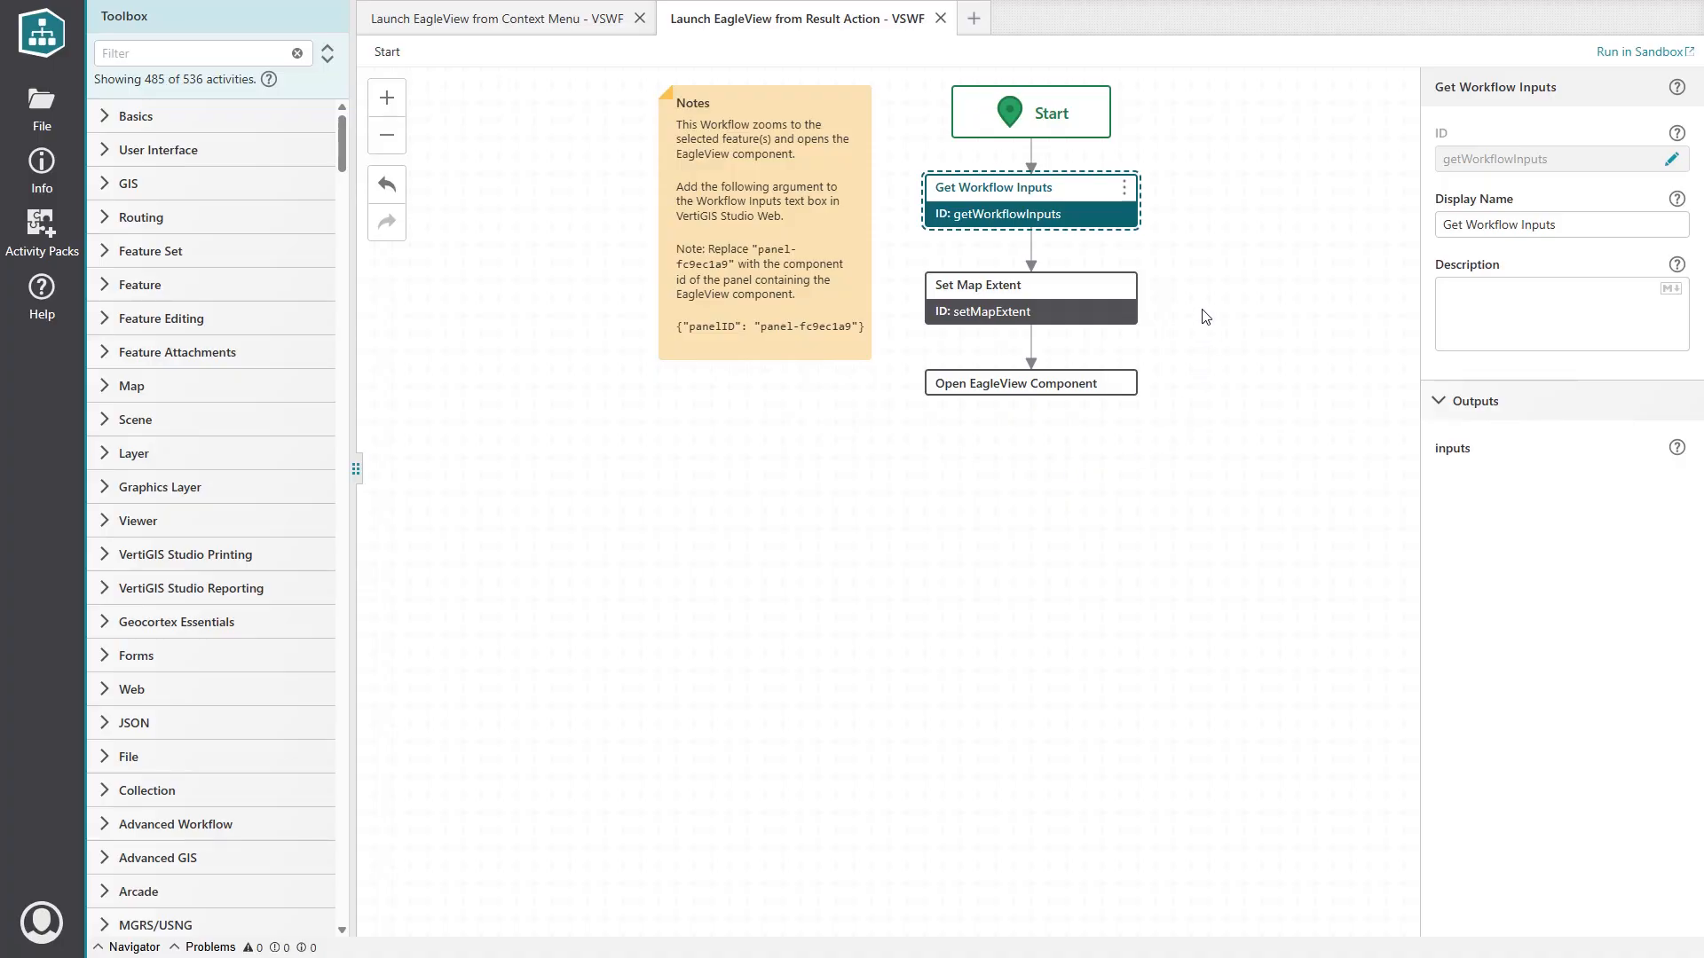
{"action": "left_click", "coordinate": [1048, 305]}
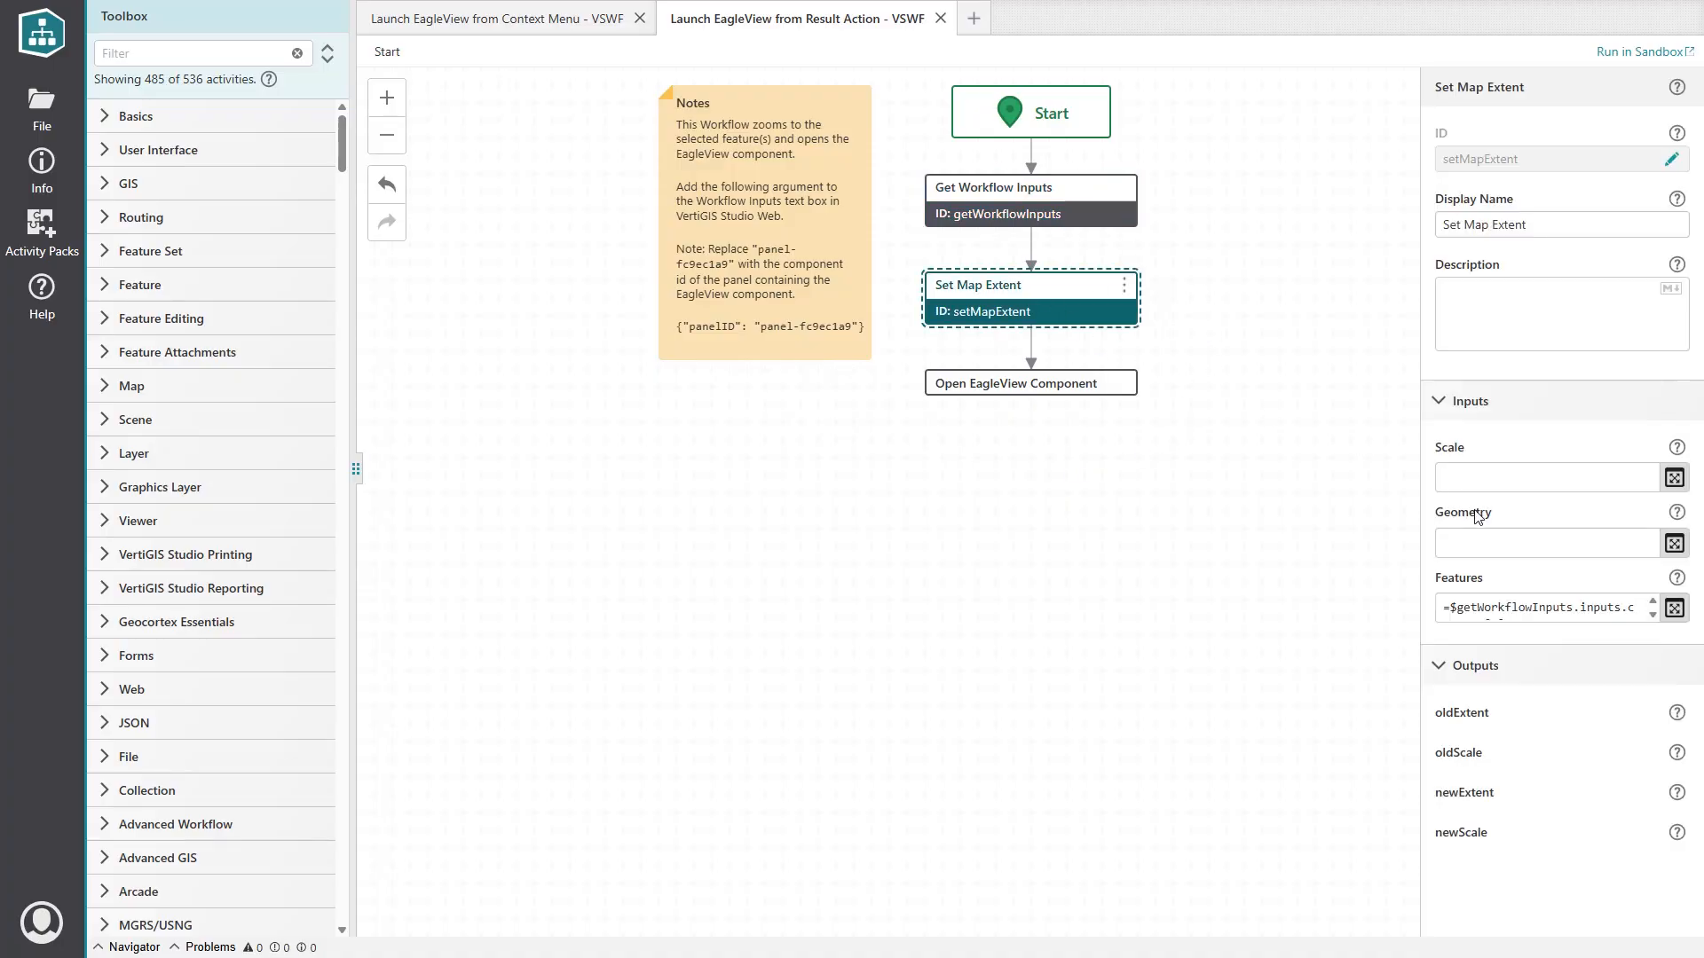
{"action": "left_click_drag", "start_coordinate": [1438, 521], "coordinate": [1499, 521]}
{"action": "left_click", "coordinate": [1503, 522]}
{"action": "left_click", "coordinate": [1486, 609]}
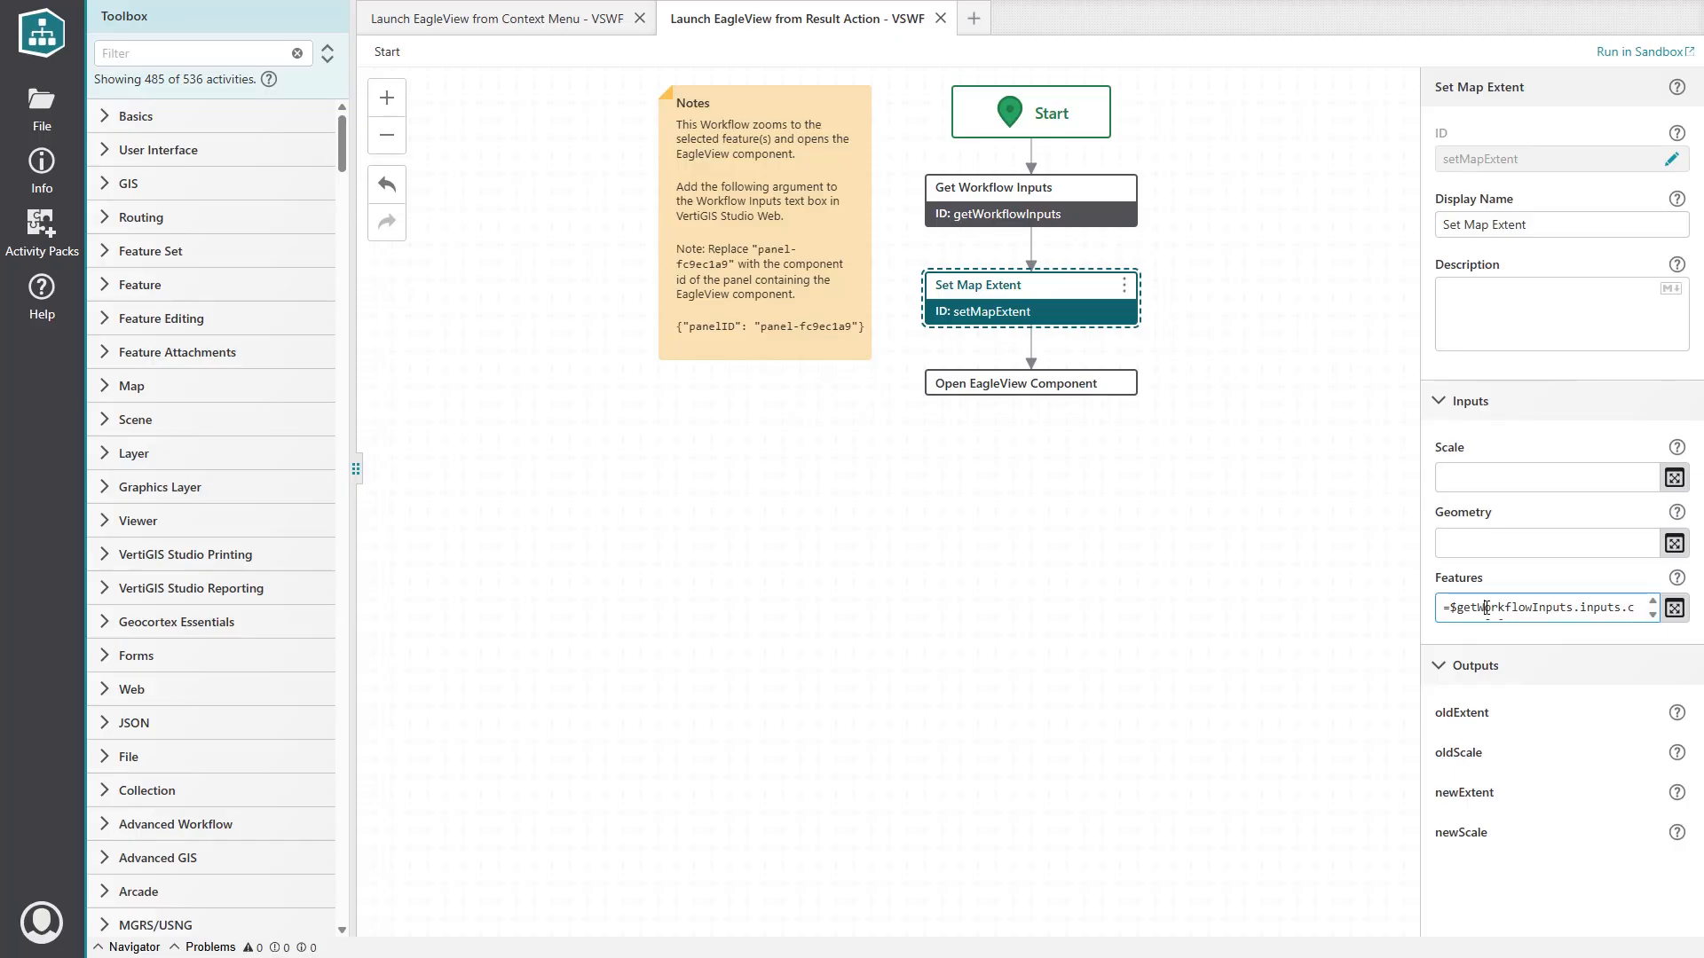
{"action": "left_click", "coordinate": [1674, 608]}
{"action": "left_click_drag", "start_coordinate": [532, 188], "coordinate": [270, 196]}
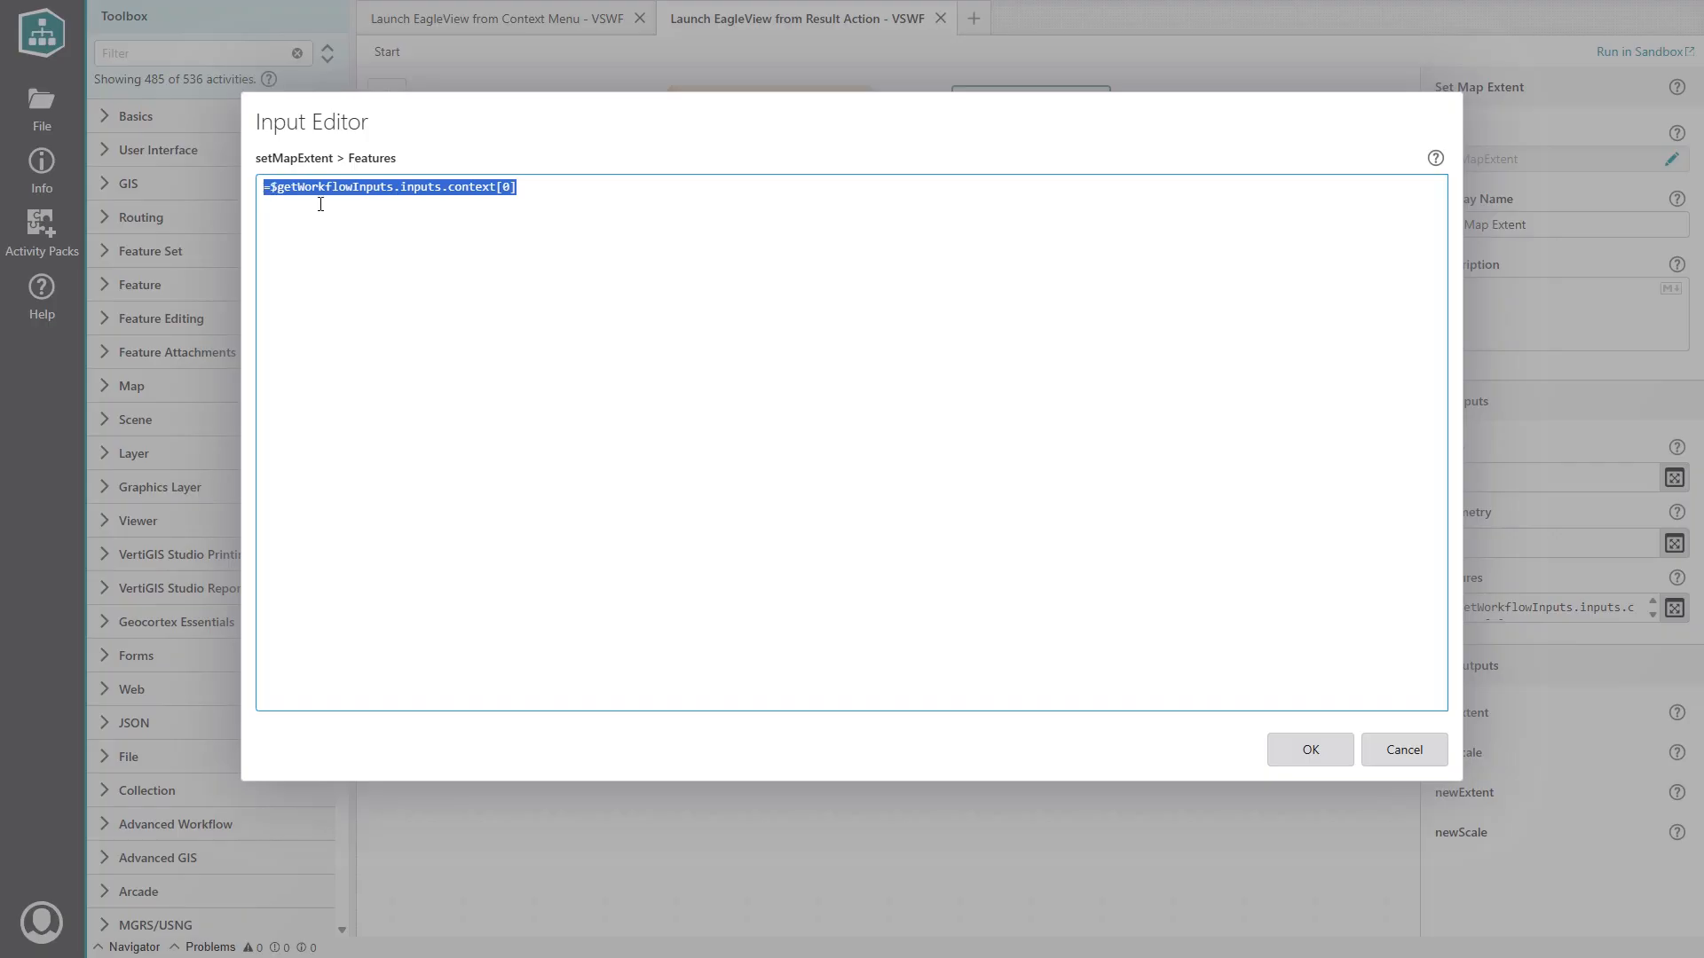
{"action": "left_click", "coordinate": [266, 177]}
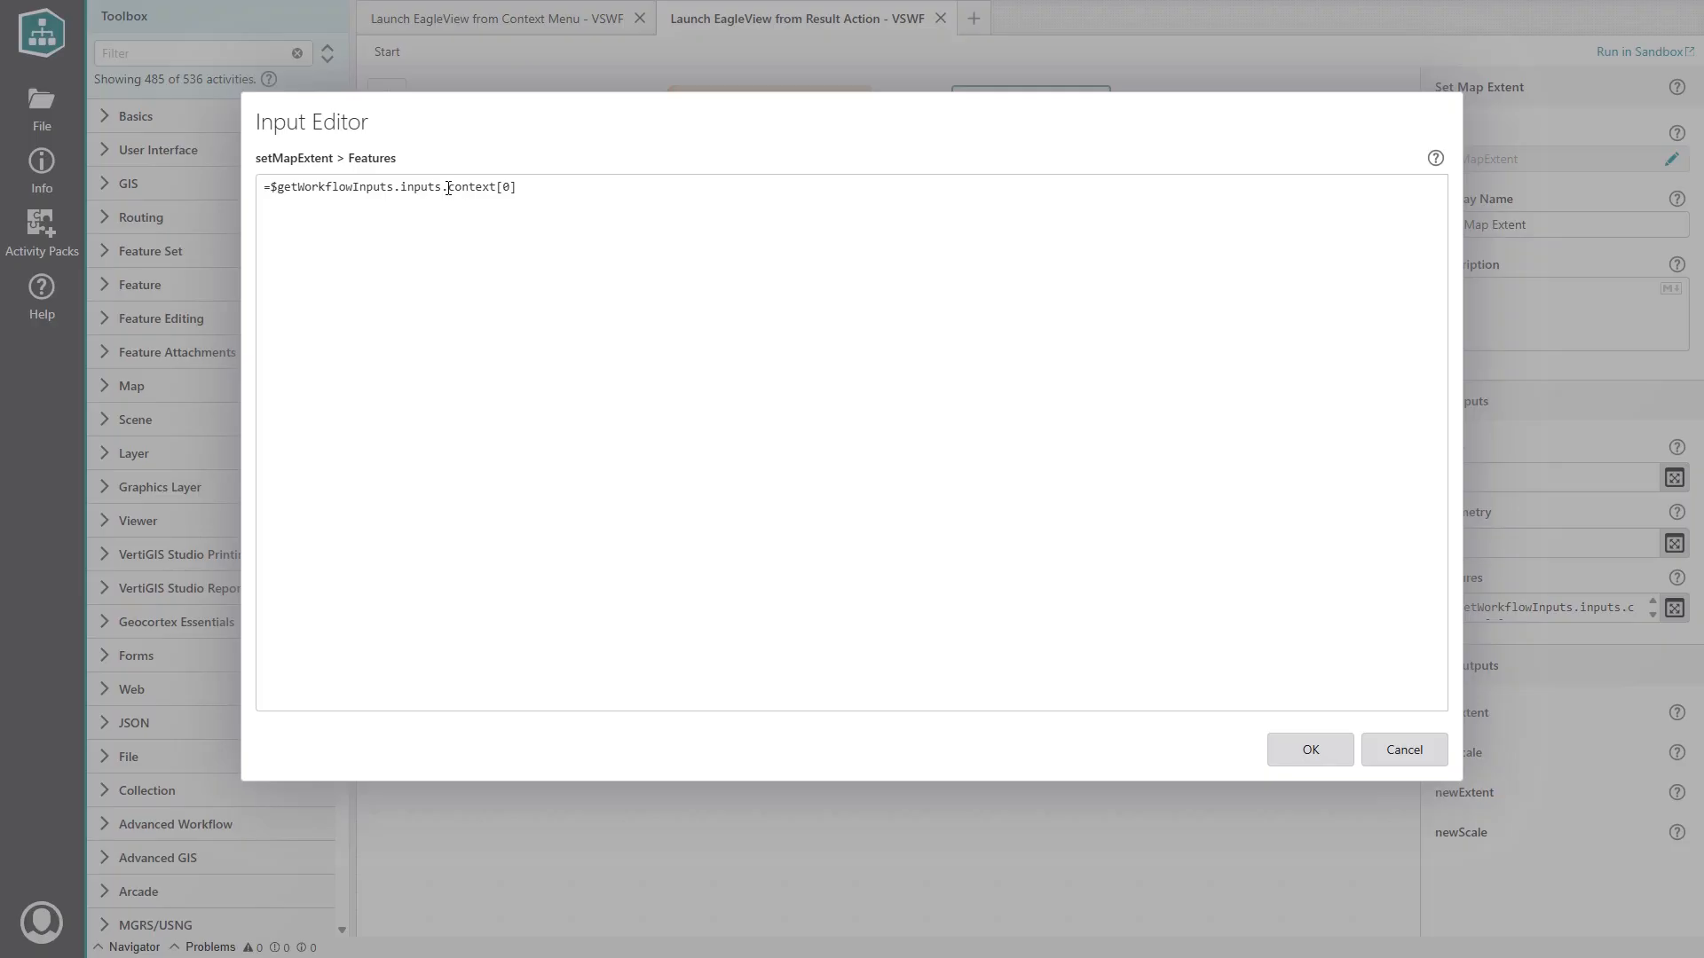
{"action": "left_click_drag", "start_coordinate": [448, 188], "coordinate": [533, 190]}
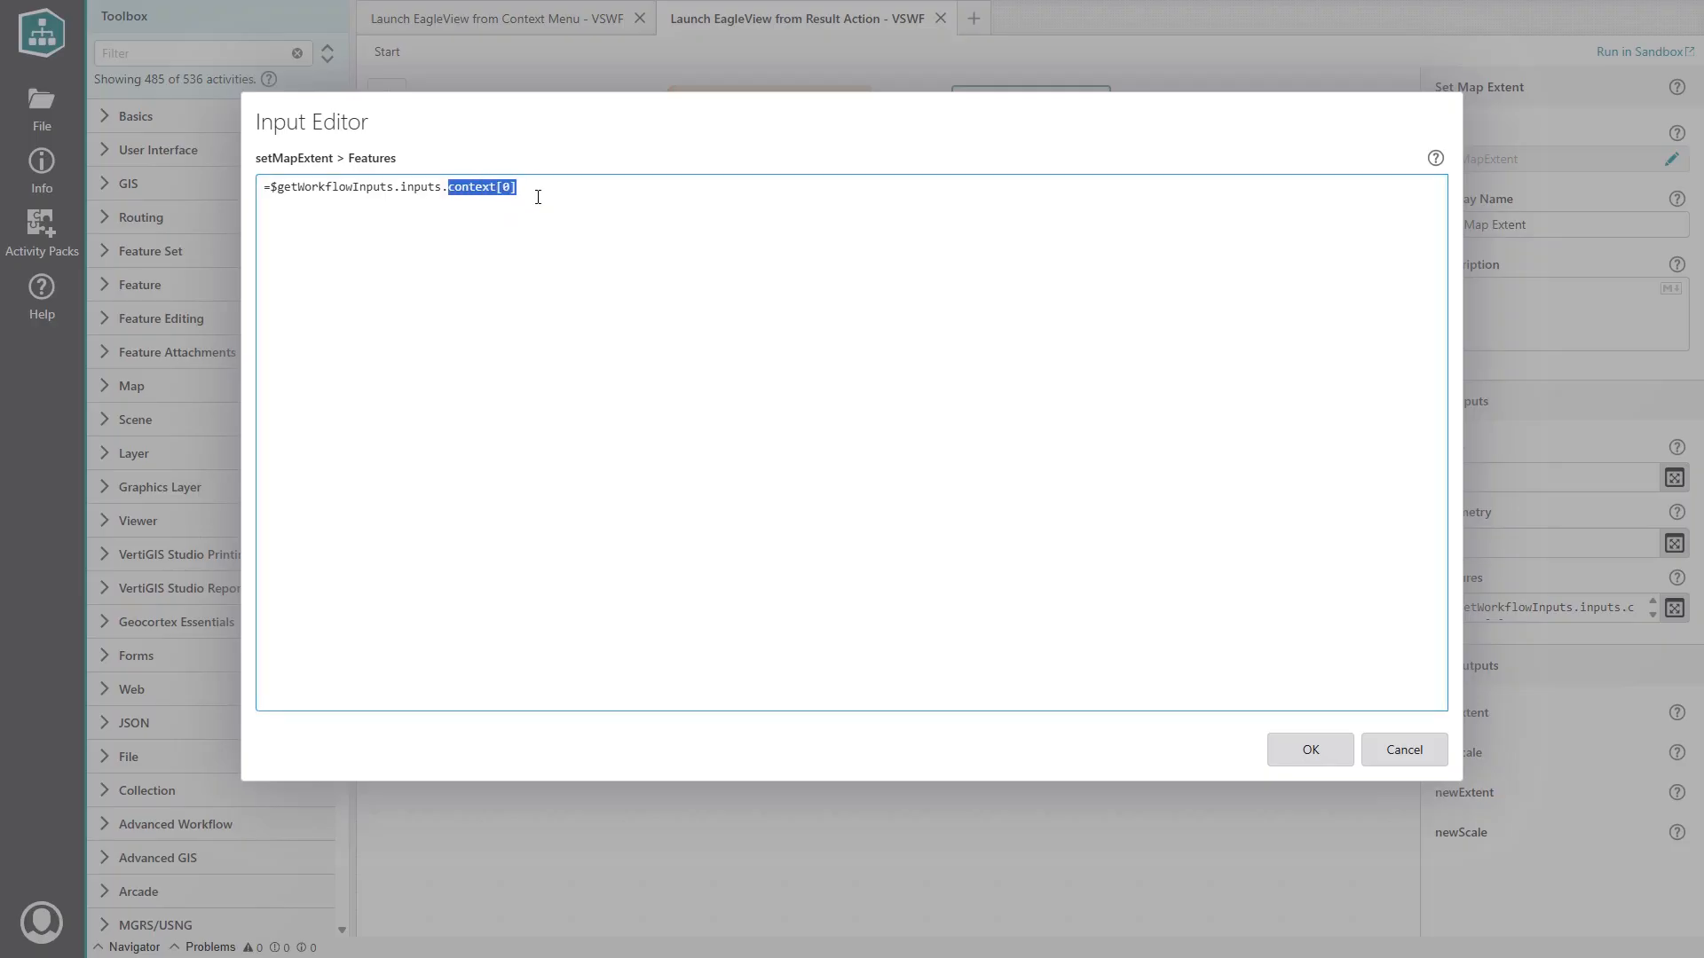
{"action": "left_click", "coordinate": [538, 197]}
{"action": "left_click", "coordinate": [1310, 751]}
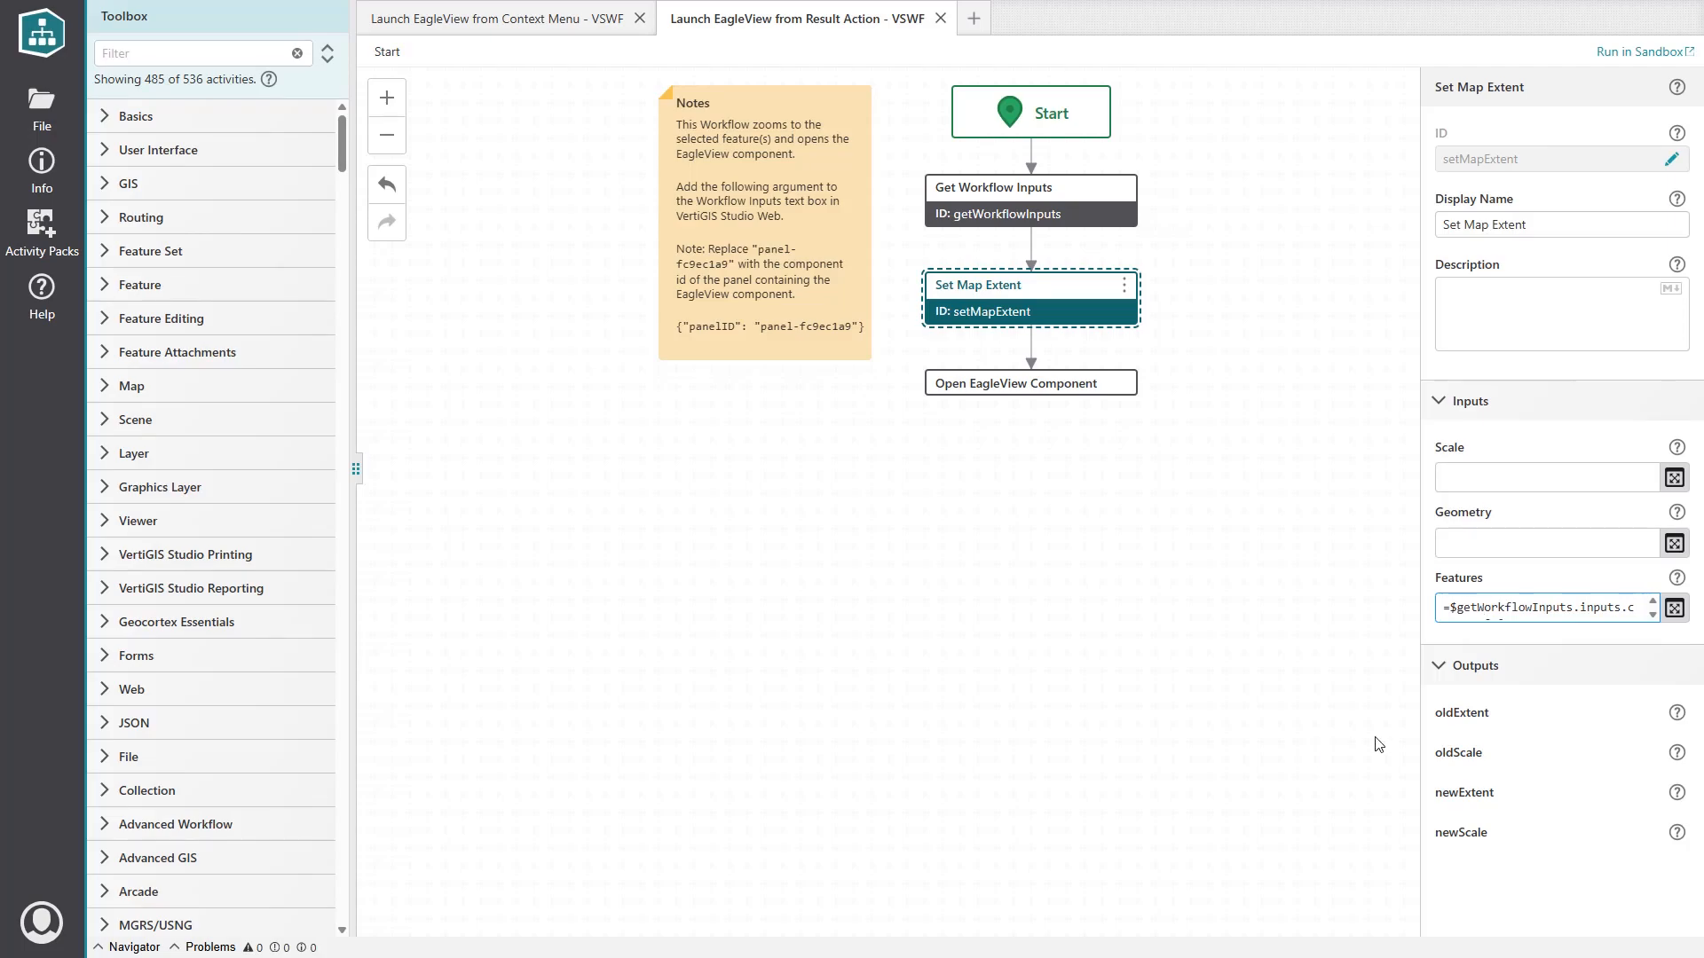
{"action": "left_click", "coordinate": [1481, 607]}
{"action": "left_click", "coordinate": [1013, 389]}
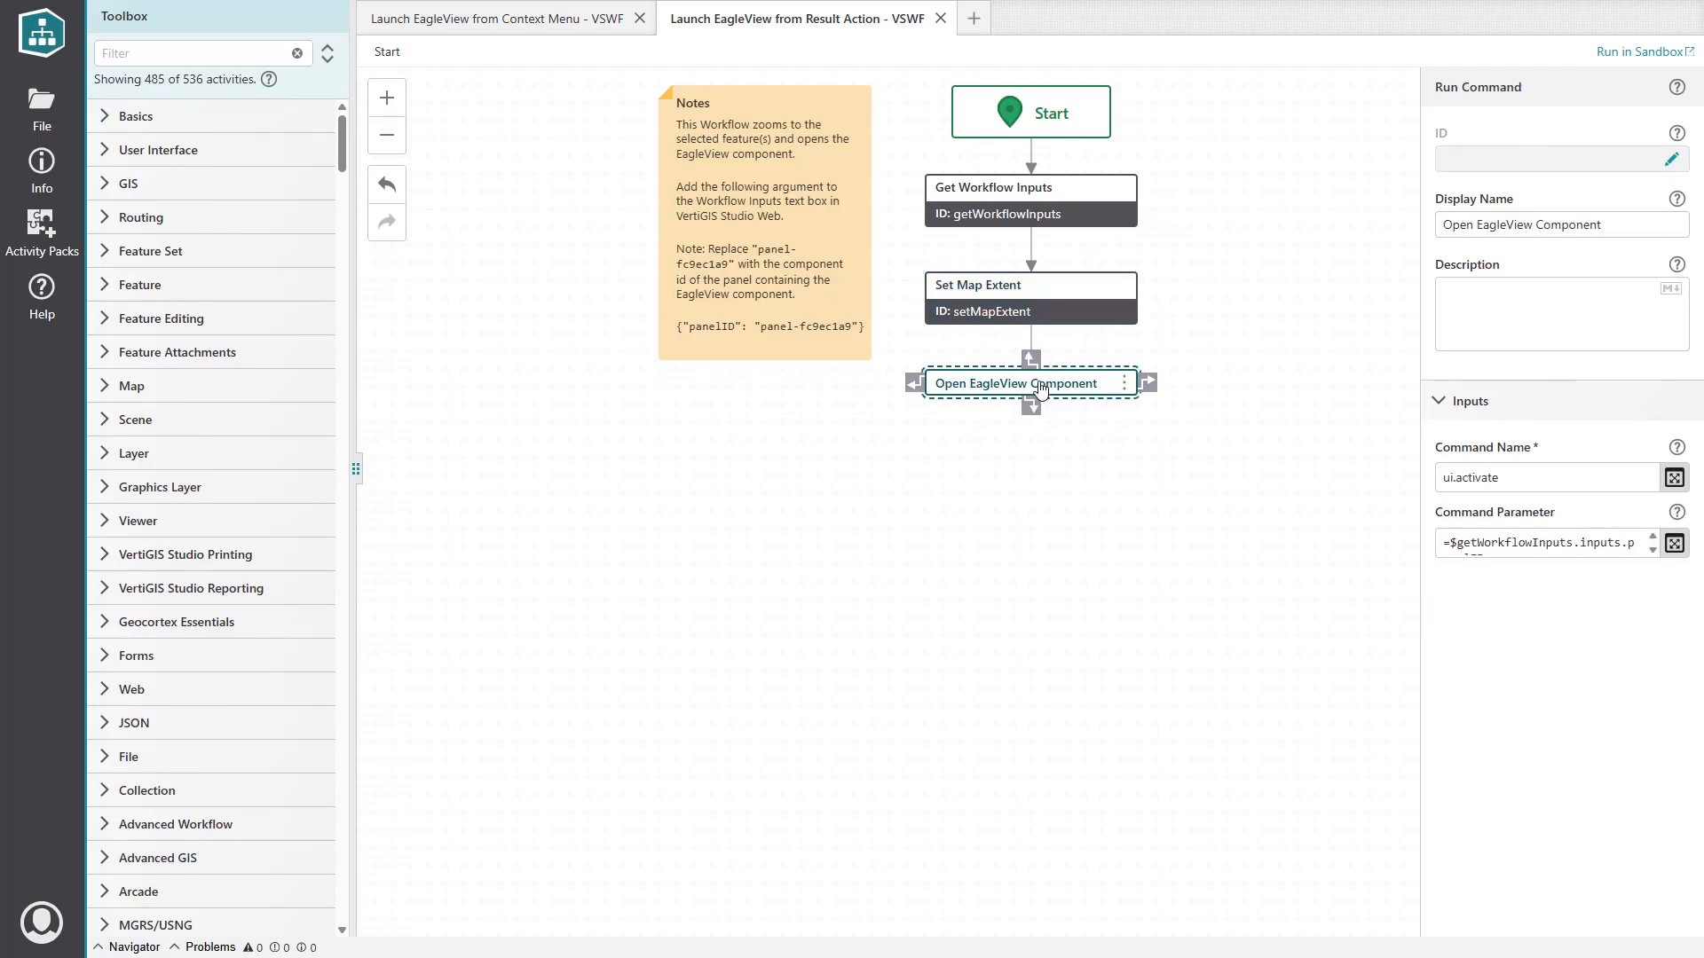
{"action": "left_click", "coordinate": [1513, 479]}
{"action": "key", "text": "ctrl+a"}
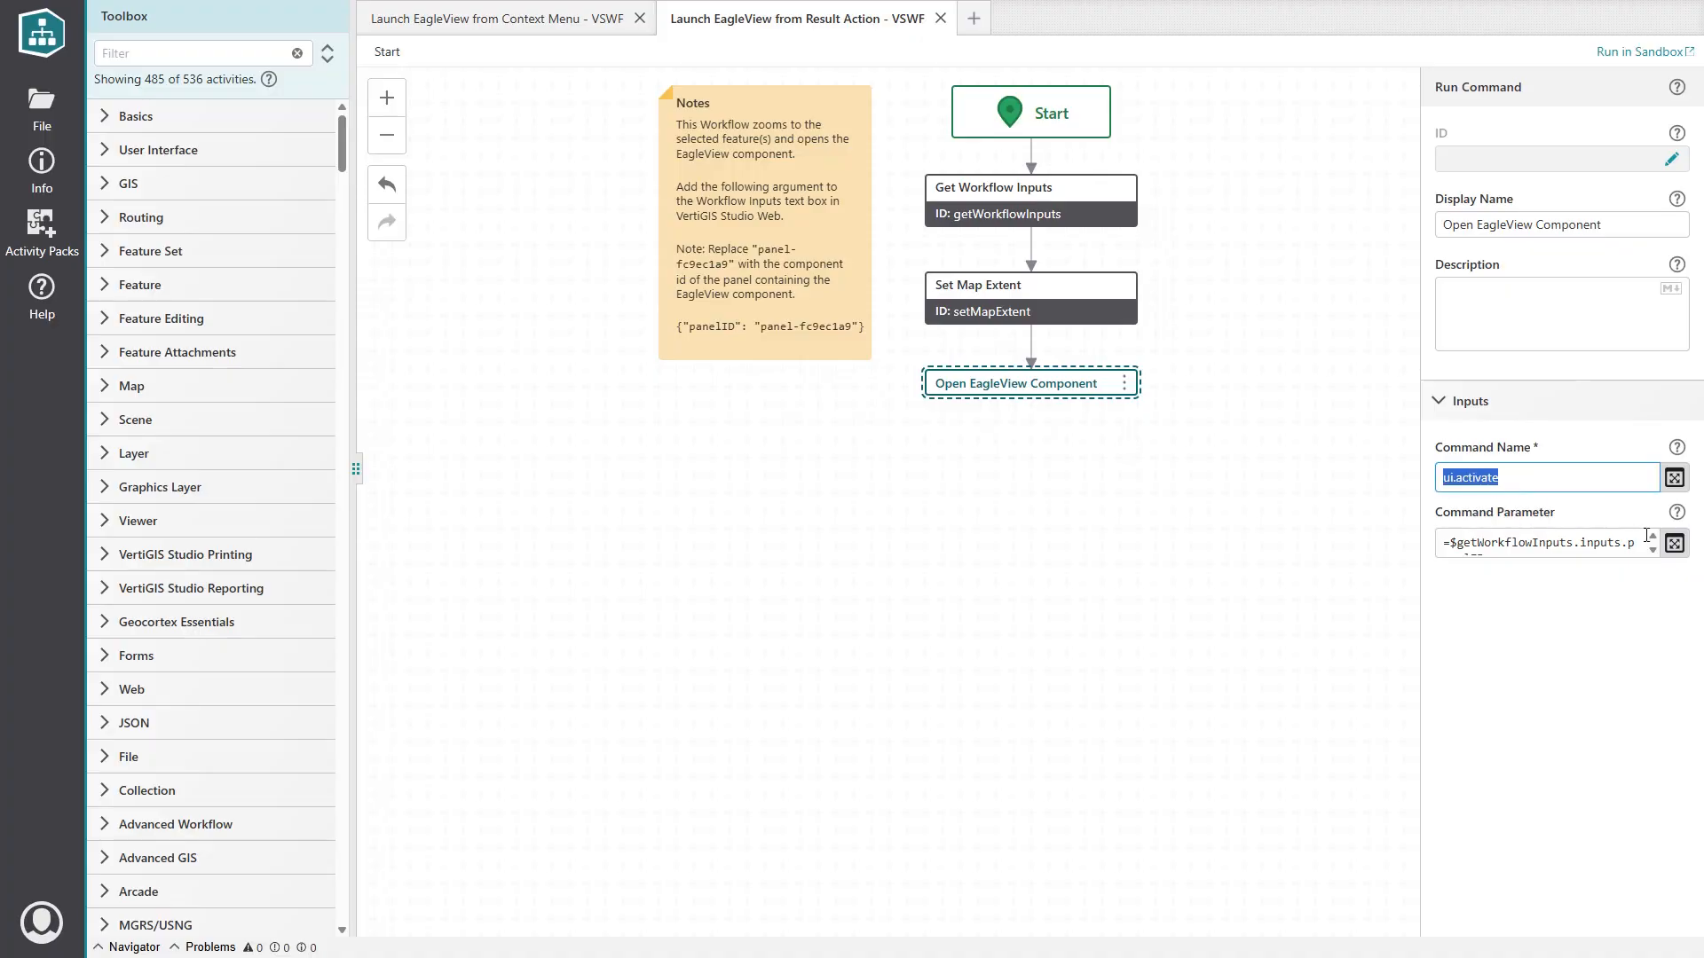
{"action": "left_click", "coordinate": [1674, 543]}
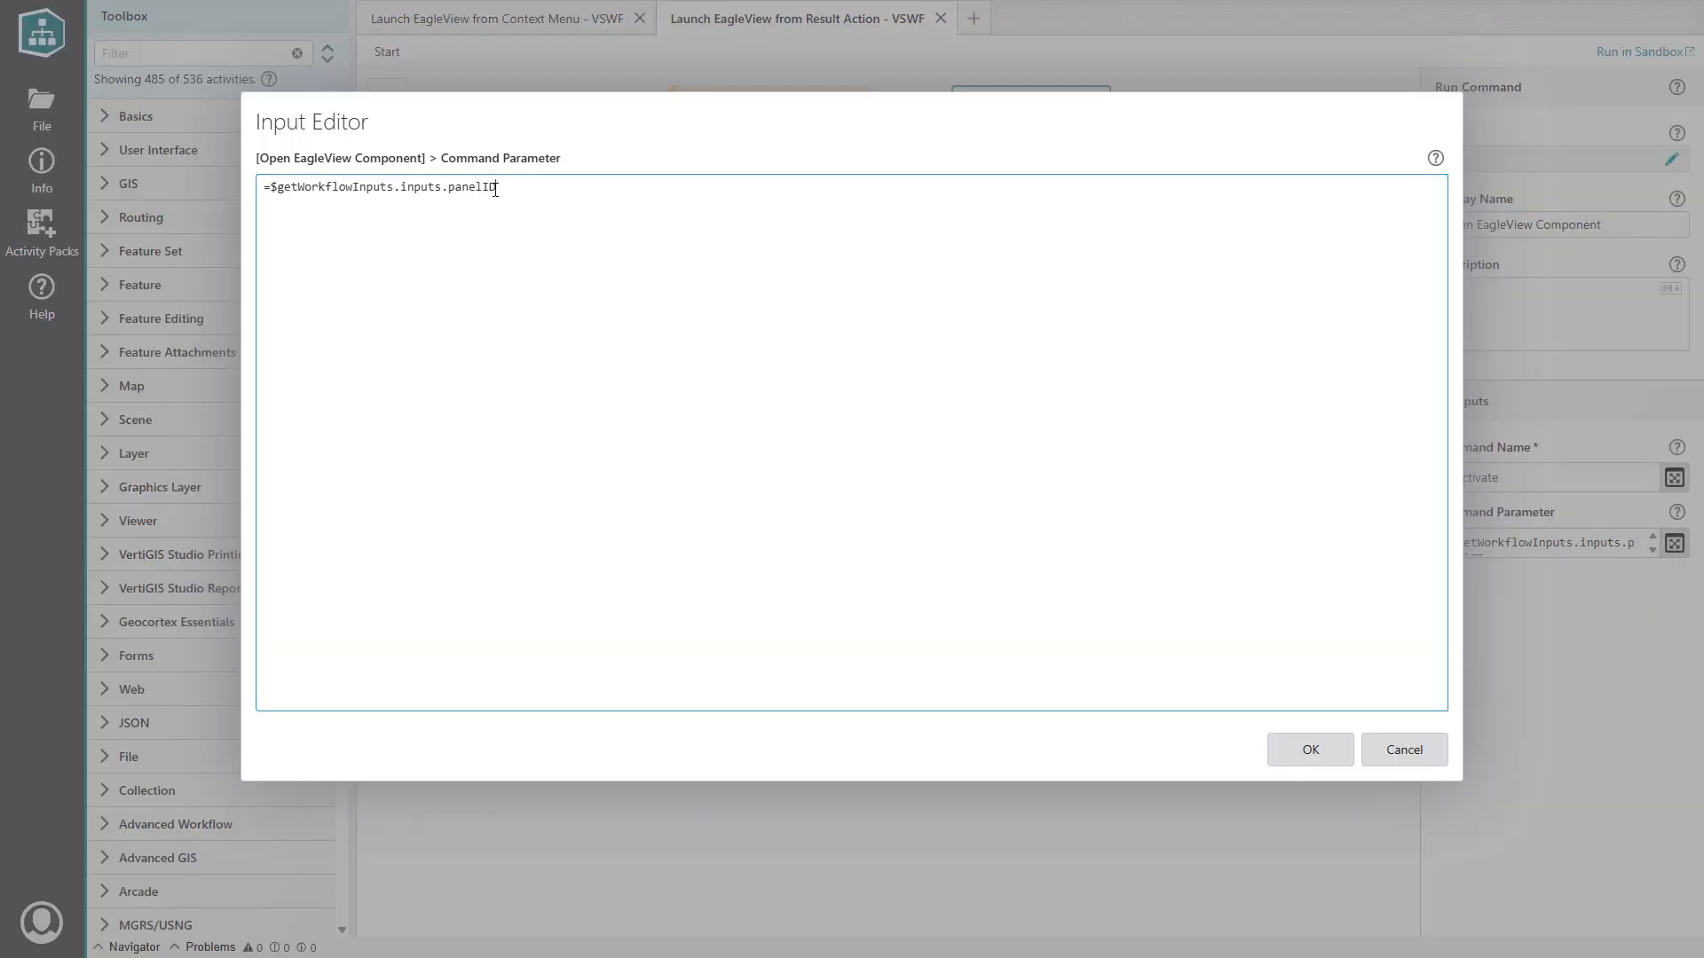
{"action": "left_click_drag", "start_coordinate": [497, 188], "coordinate": [448, 188]}
{"action": "left_click", "coordinate": [1310, 752]}
{"action": "left_click", "coordinate": [859, 543]}
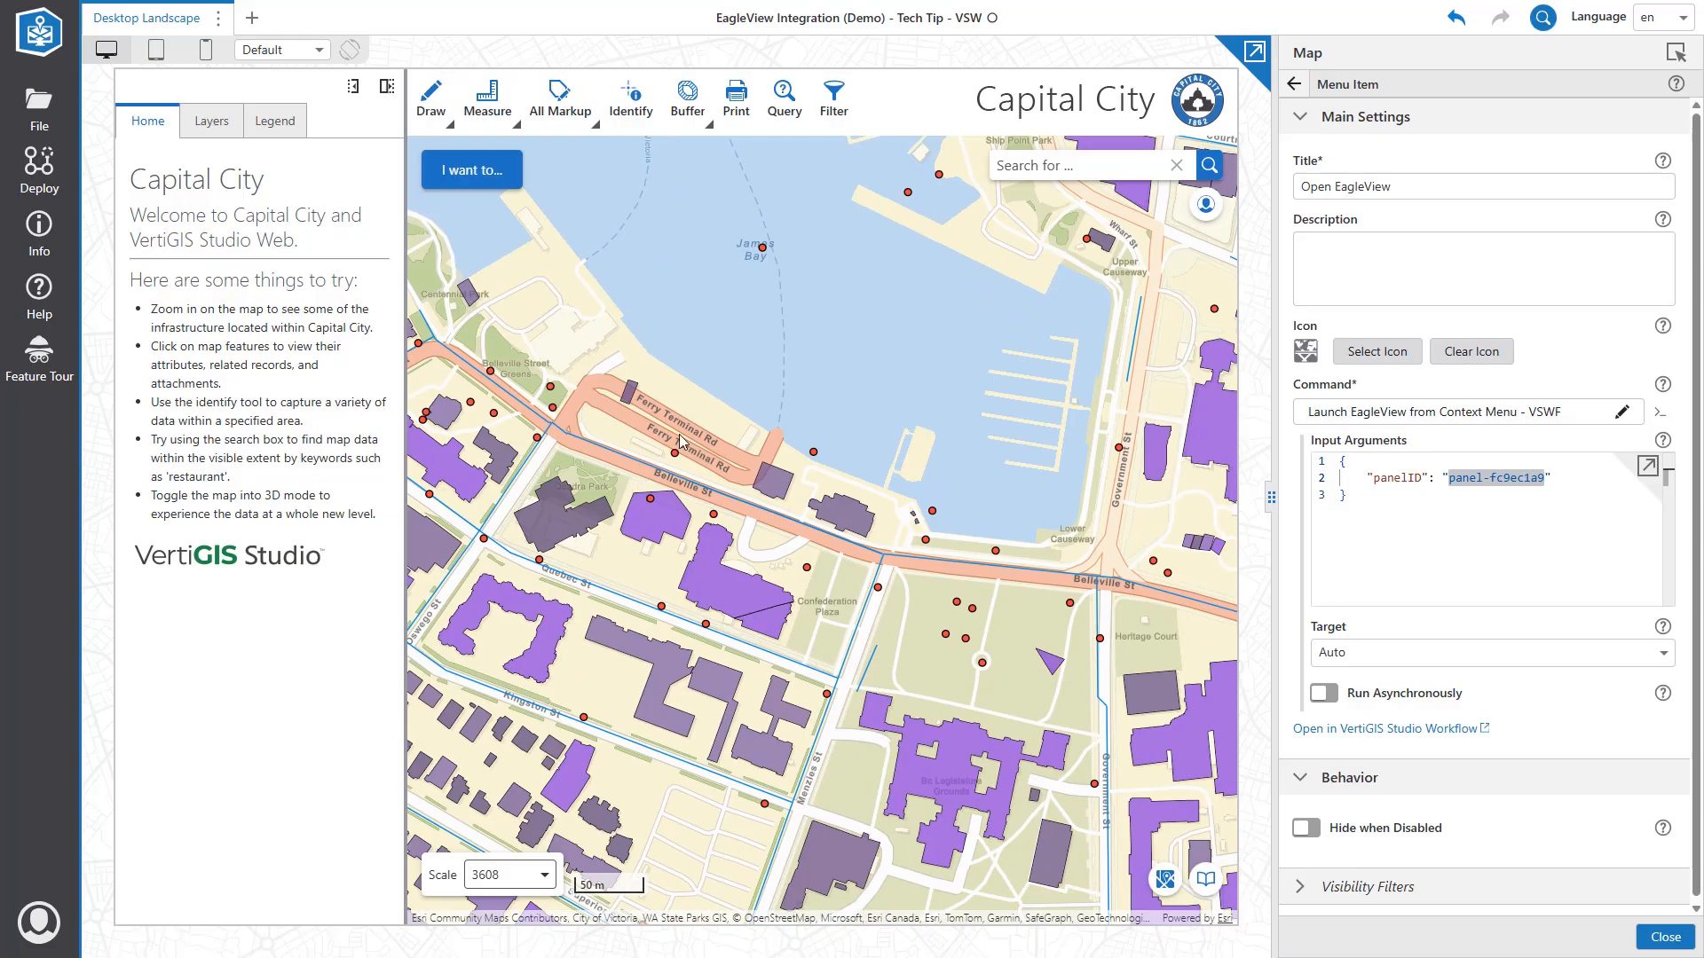
Identify the building at 501 BELLEVILLE ST and open EagleView from its result actions.
{"action": "left_click", "coordinate": [630, 96]}
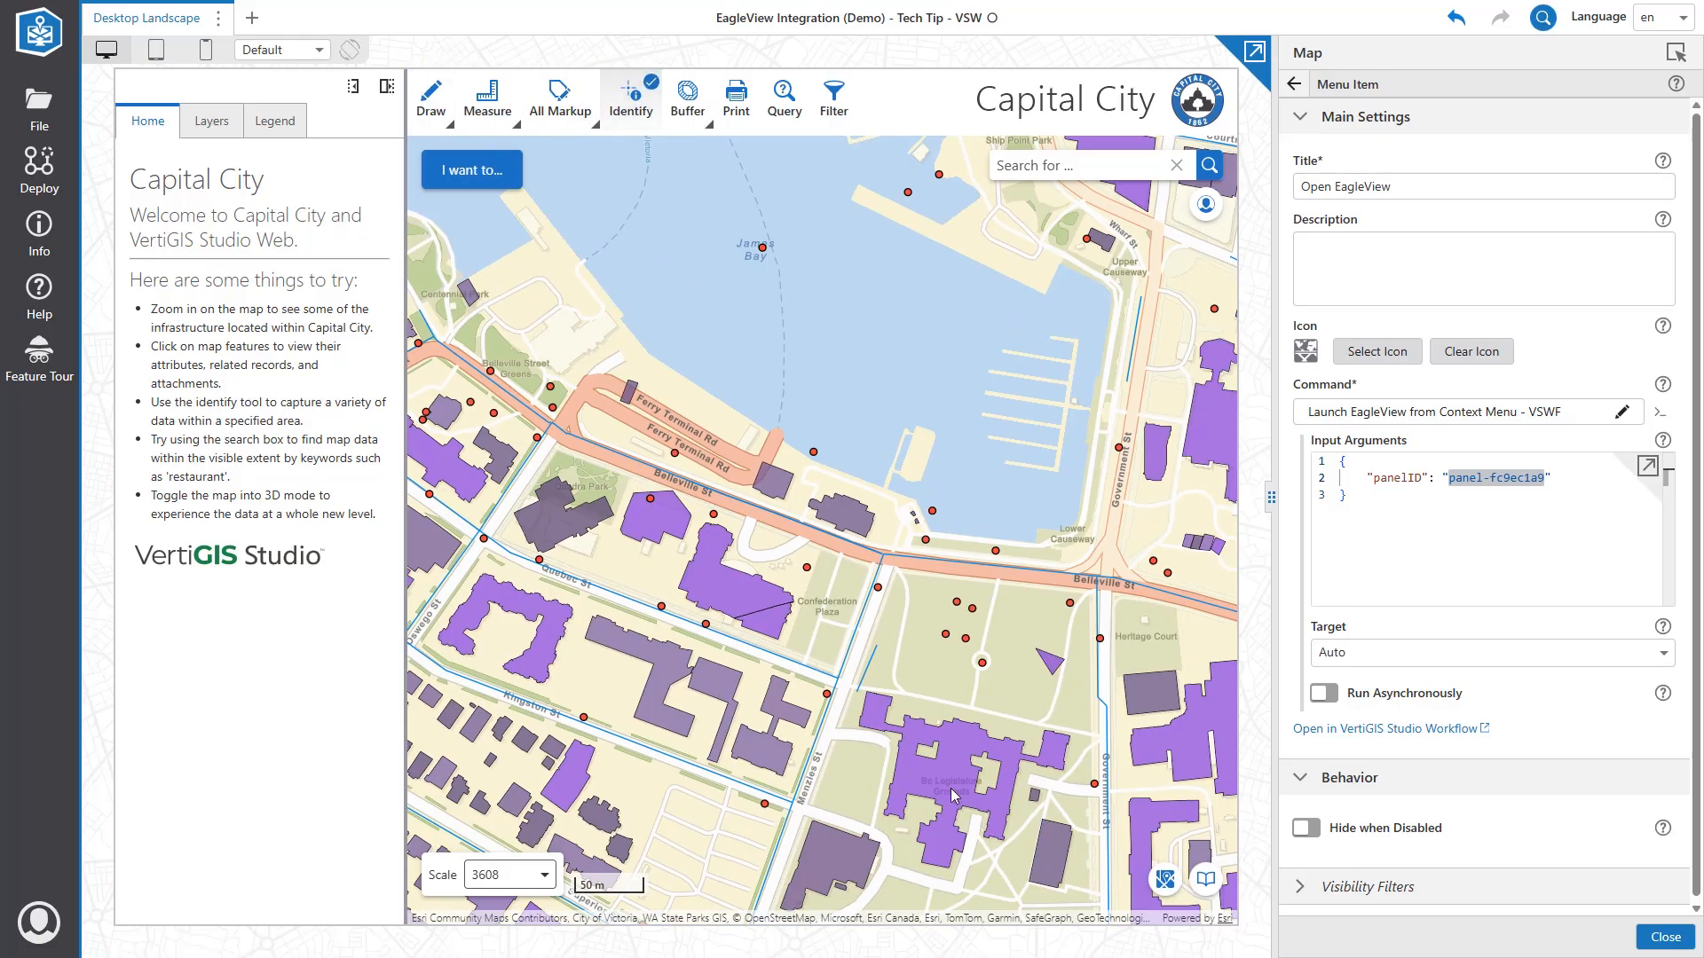
{"action": "left_click", "coordinate": [915, 777]}
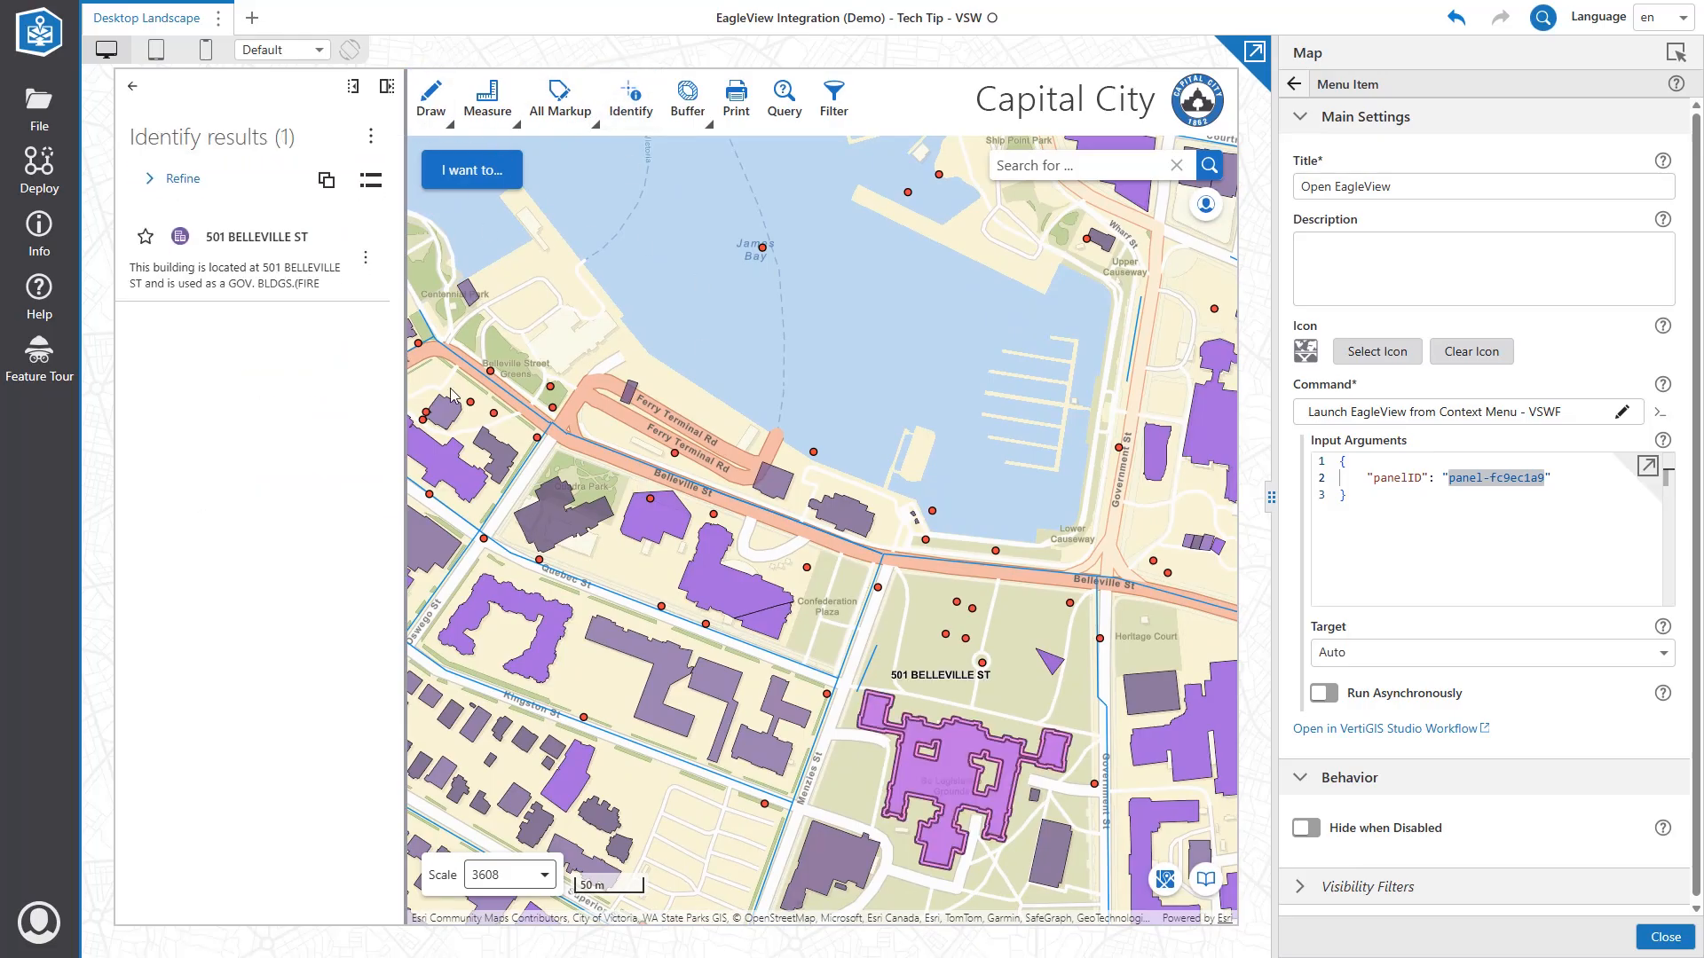
{"action": "left_click", "coordinate": [365, 257]}
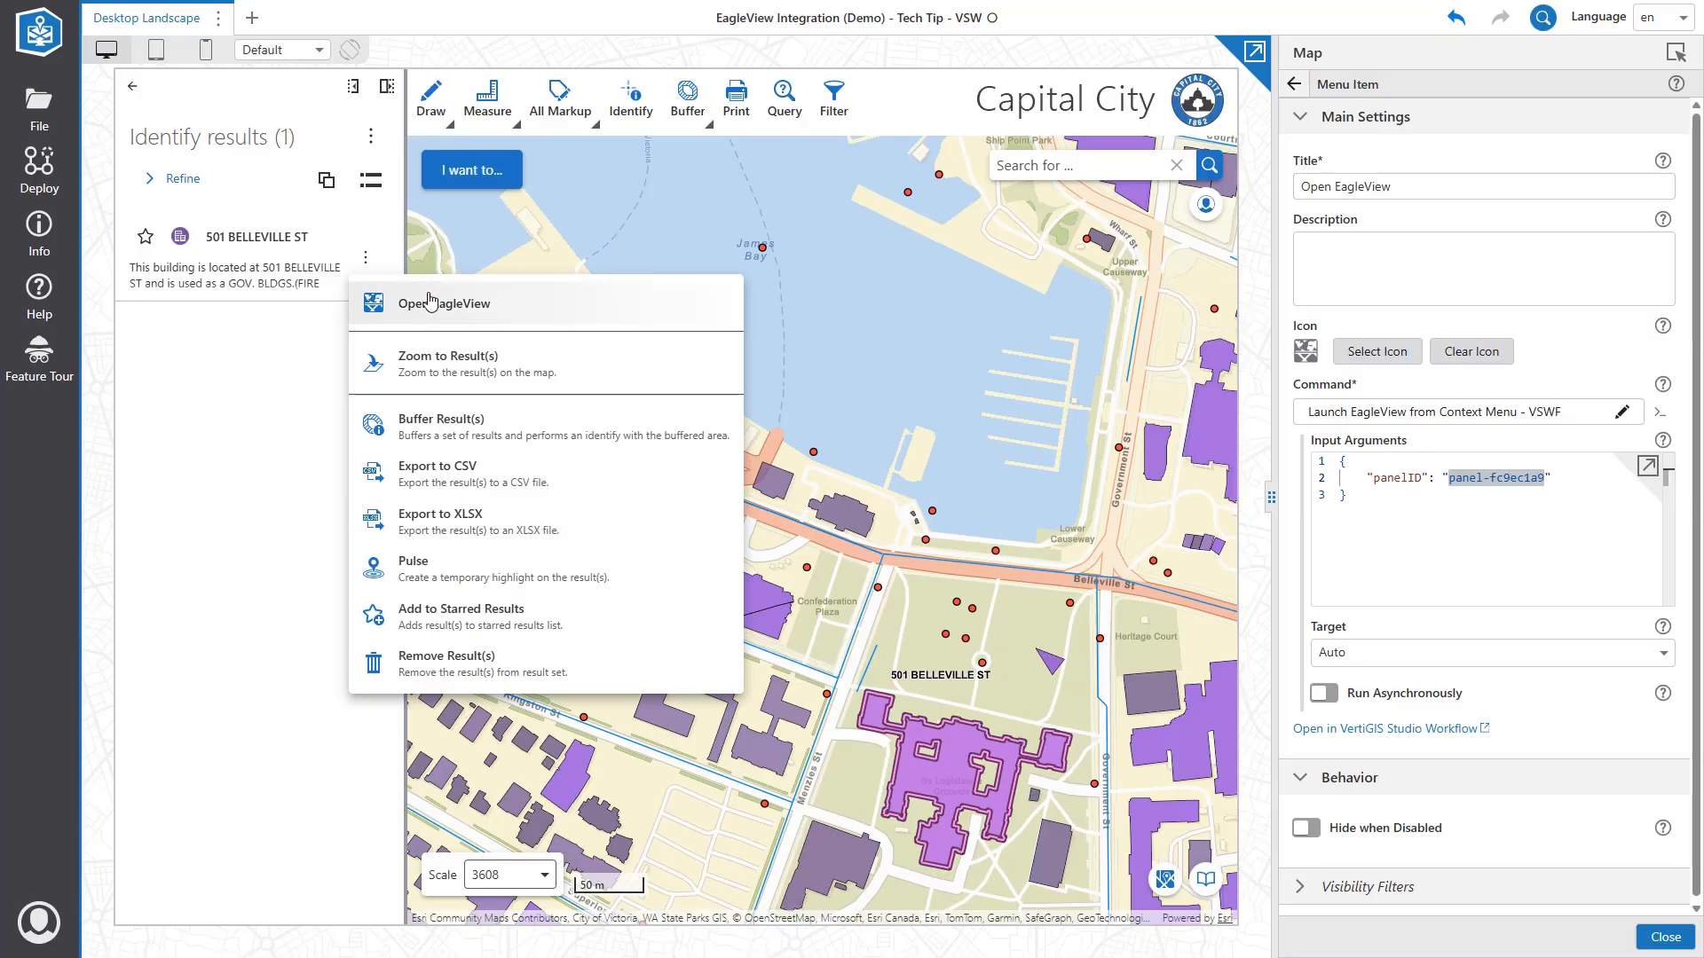
{"action": "left_click", "coordinate": [473, 306]}
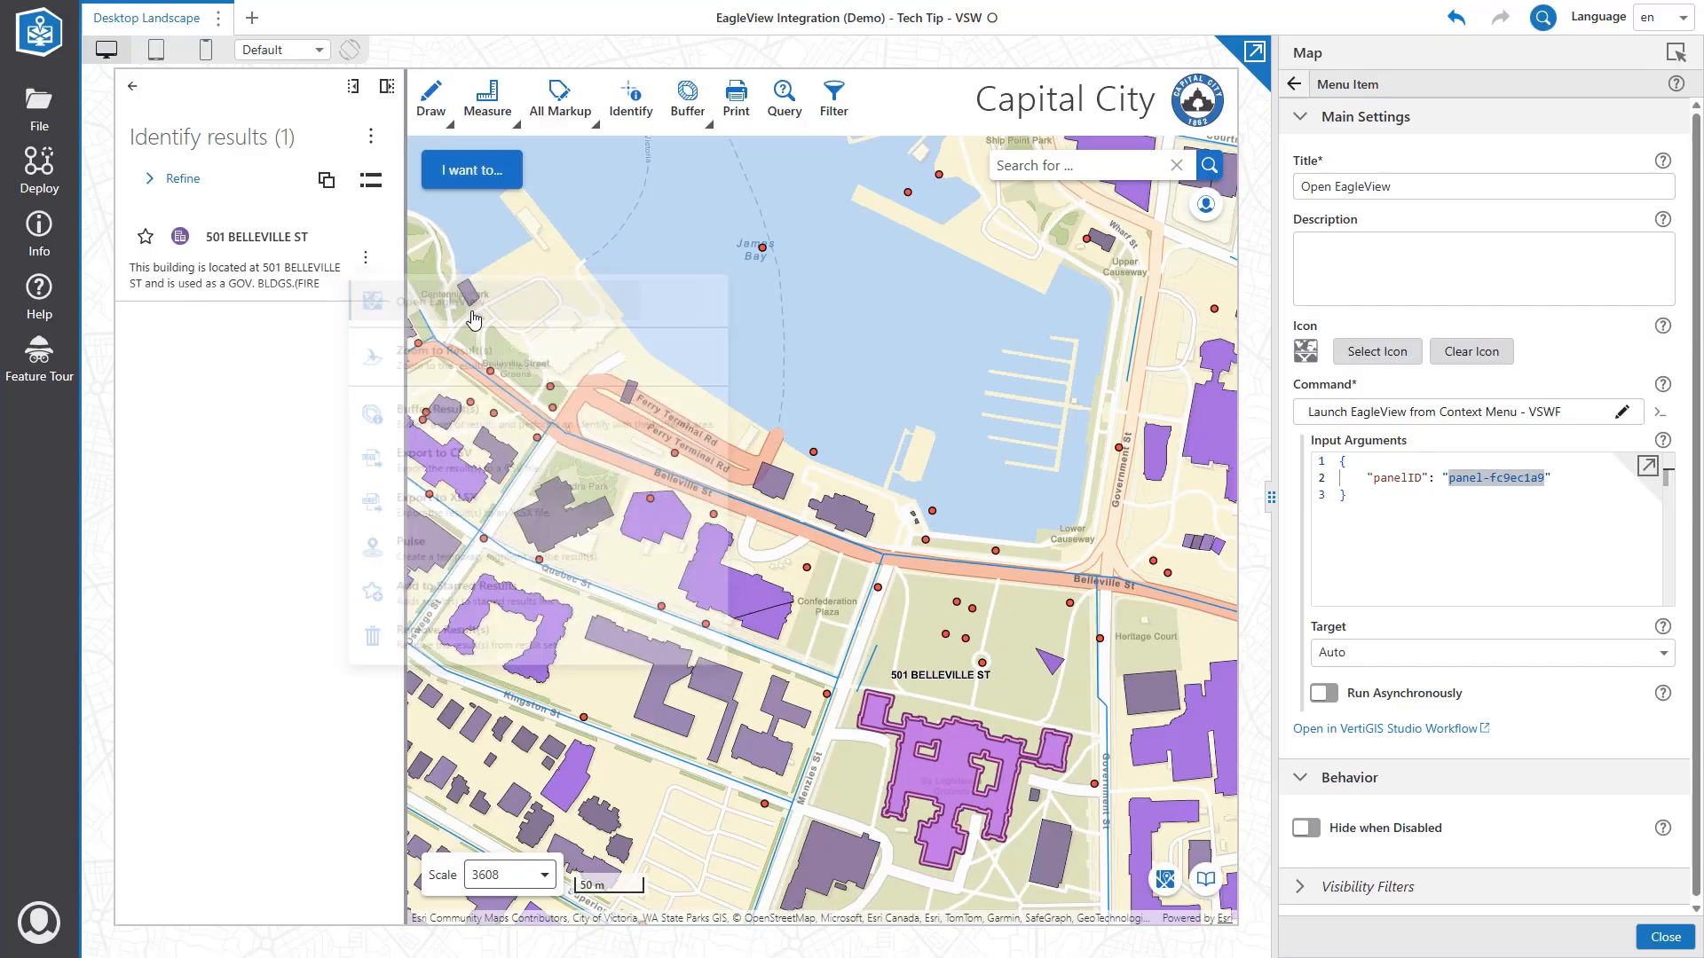